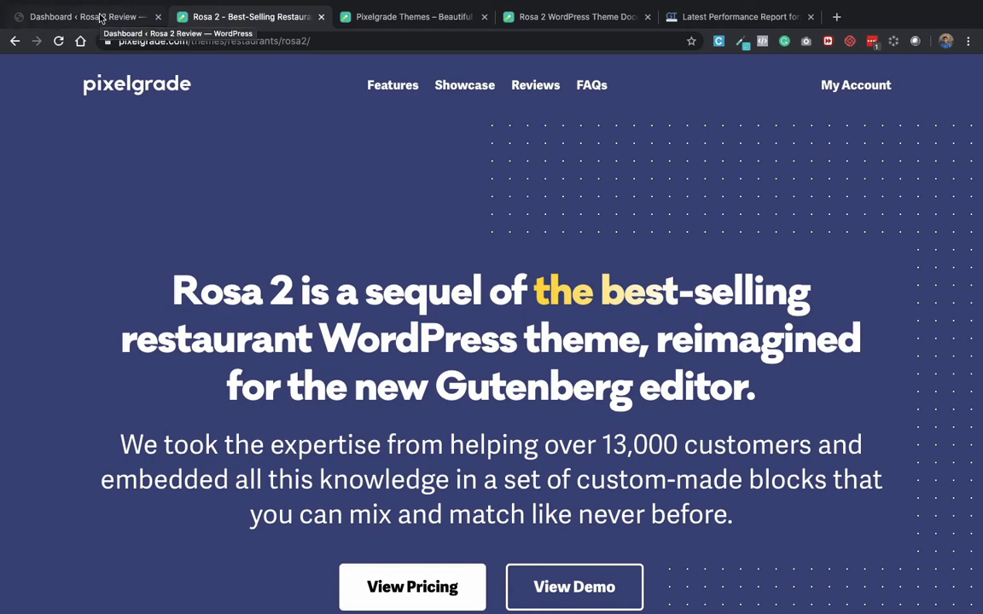
Upload and install the theme package Rosa2-1-2-0.zip from the Downloads folder on the WordPress site.
click(101, 17)
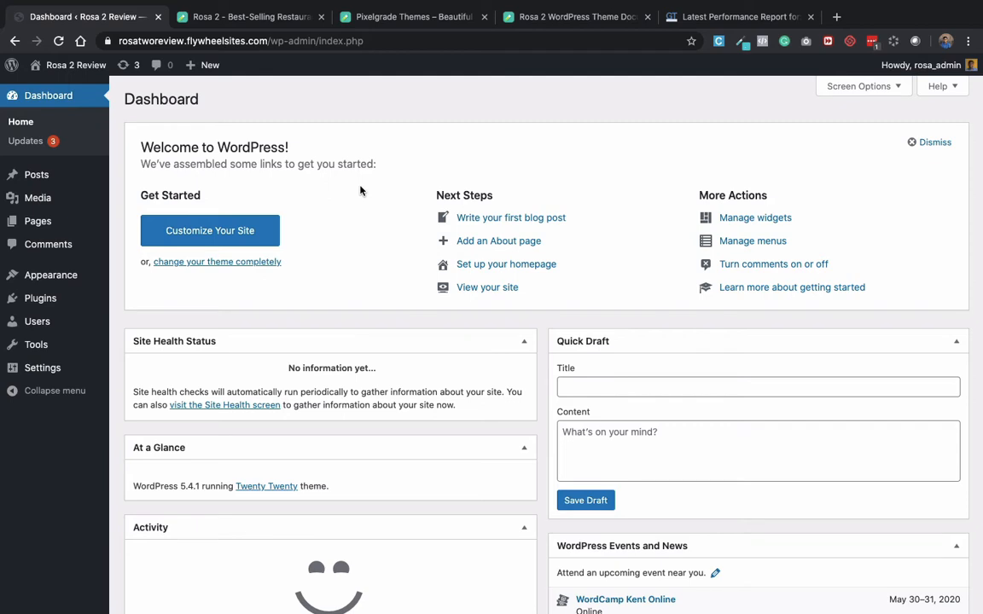
mouse_move(85, 275)
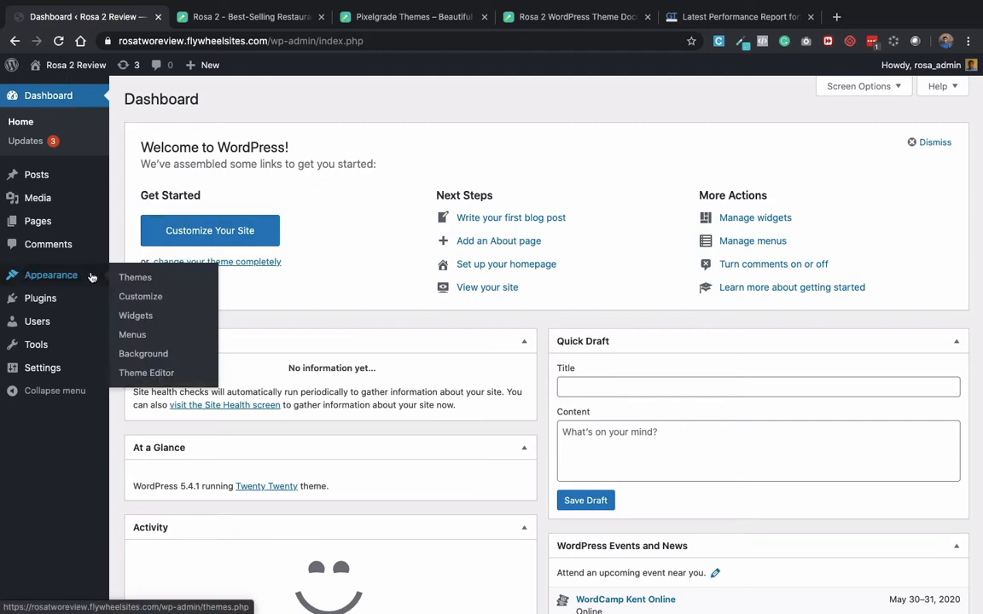
click(164, 284)
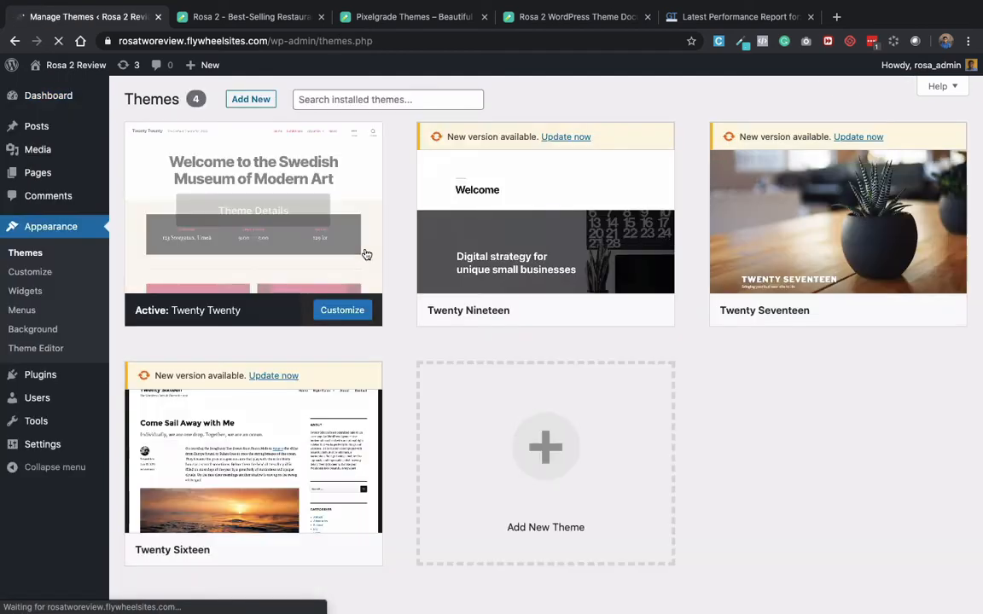
click(261, 100)
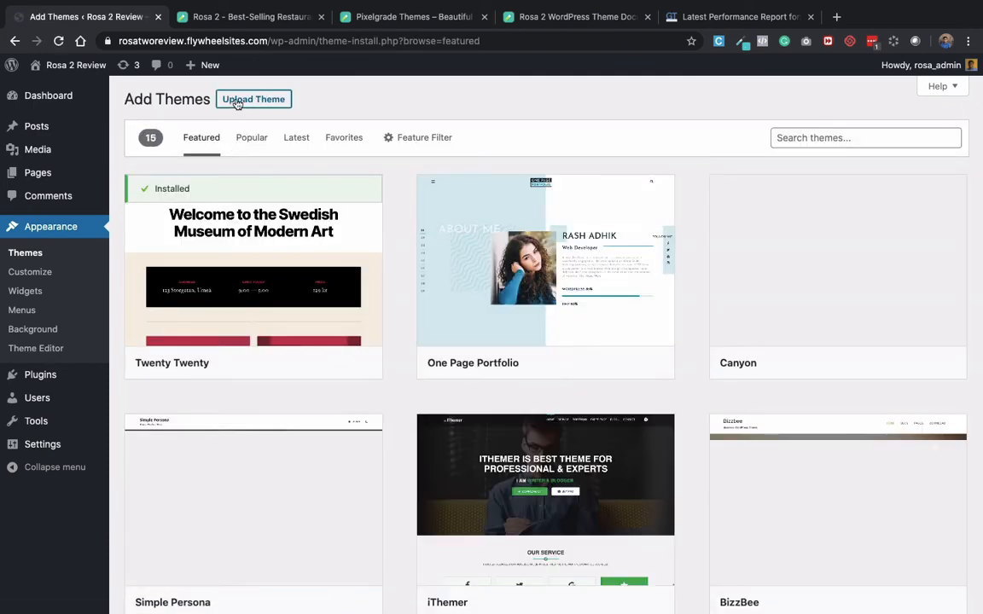
click(237, 101)
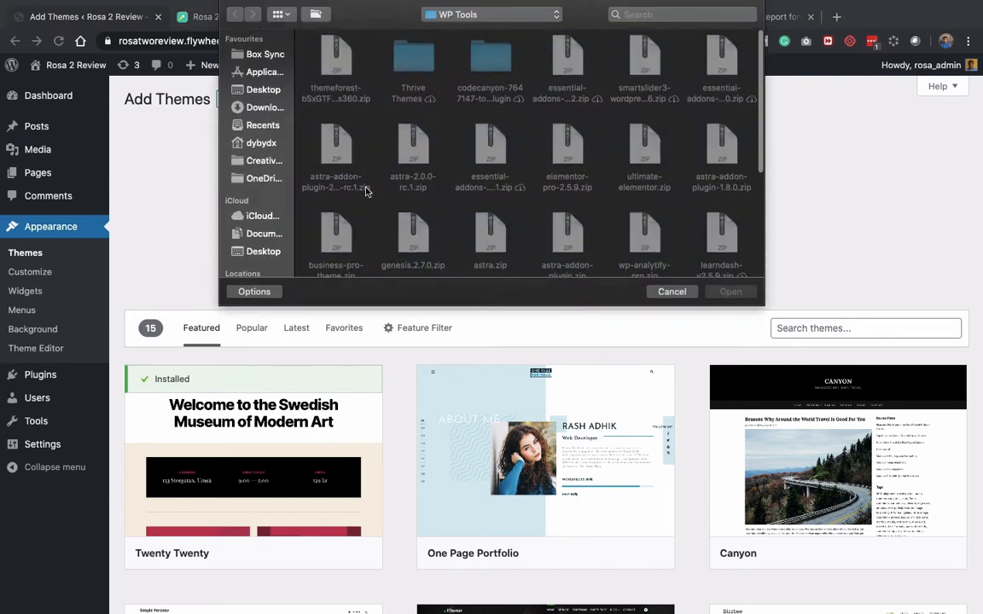
click(256, 107)
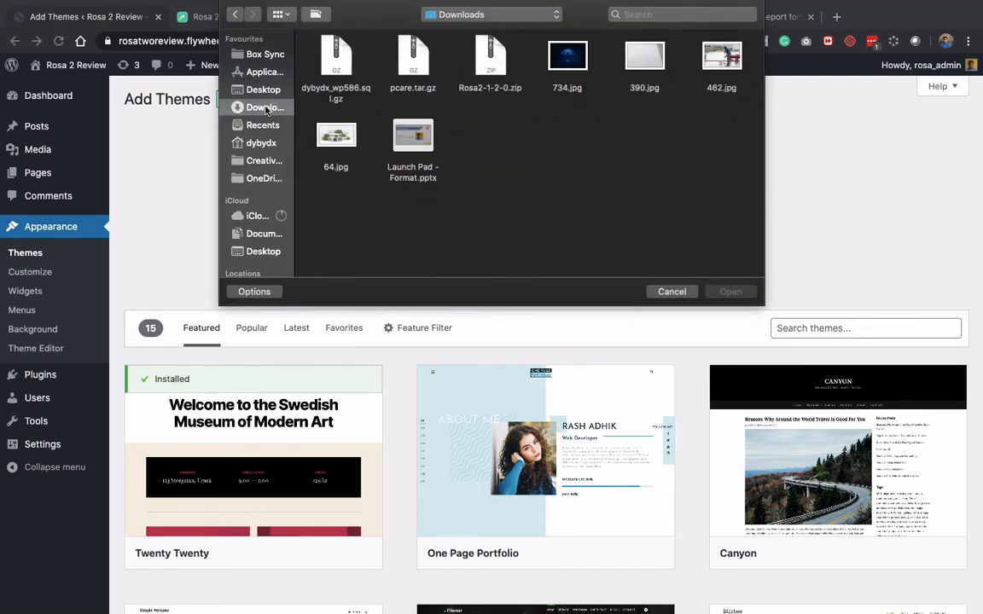
click(488, 85)
click(713, 291)
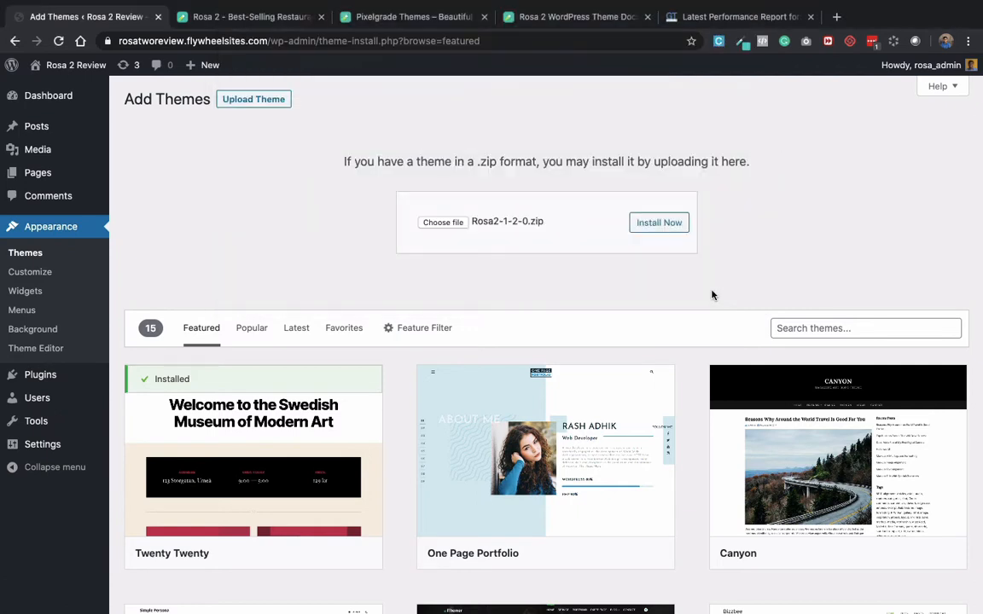
click(670, 225)
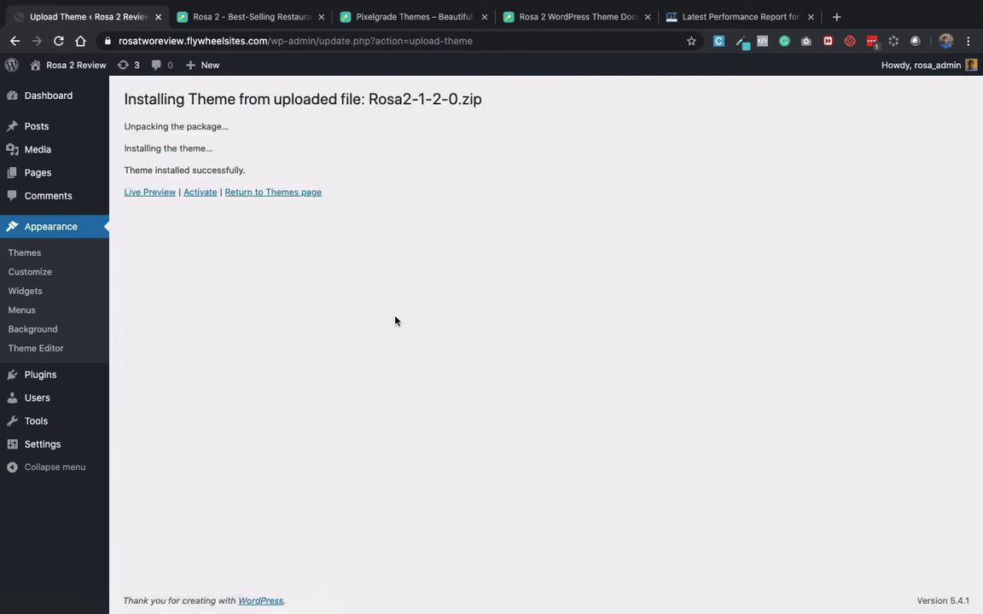
Activate the Rosa2 theme and install the Pixelgrade Care plugin, continuing past the site connection stage of its setup wizard.
click(199, 193)
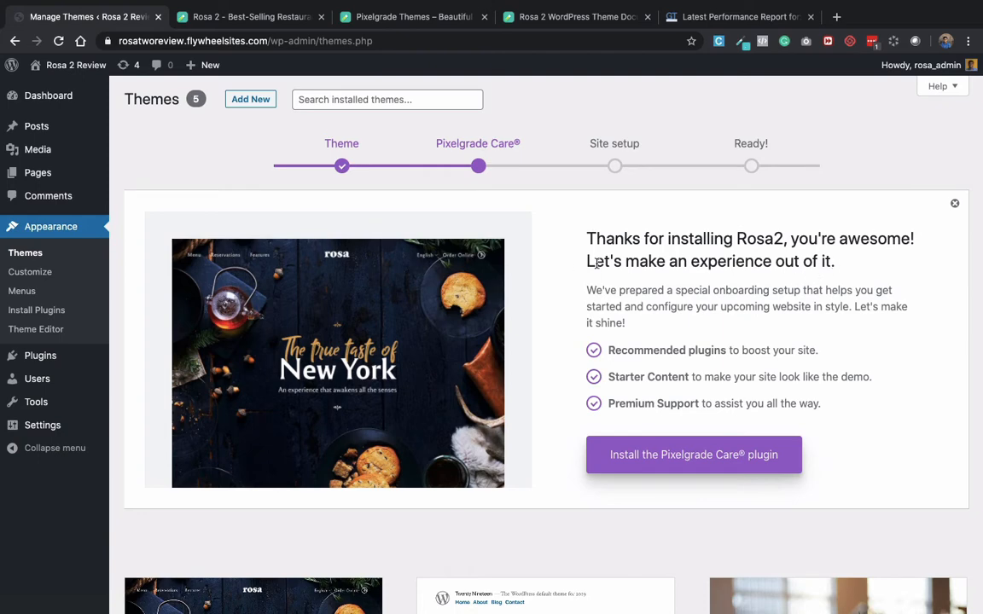
click(721, 454)
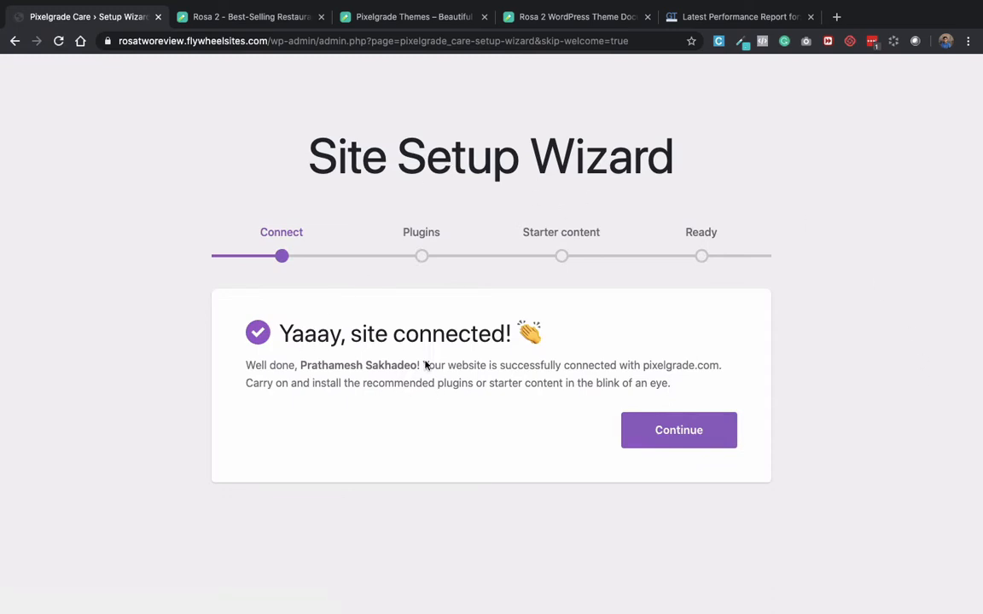
click(702, 442)
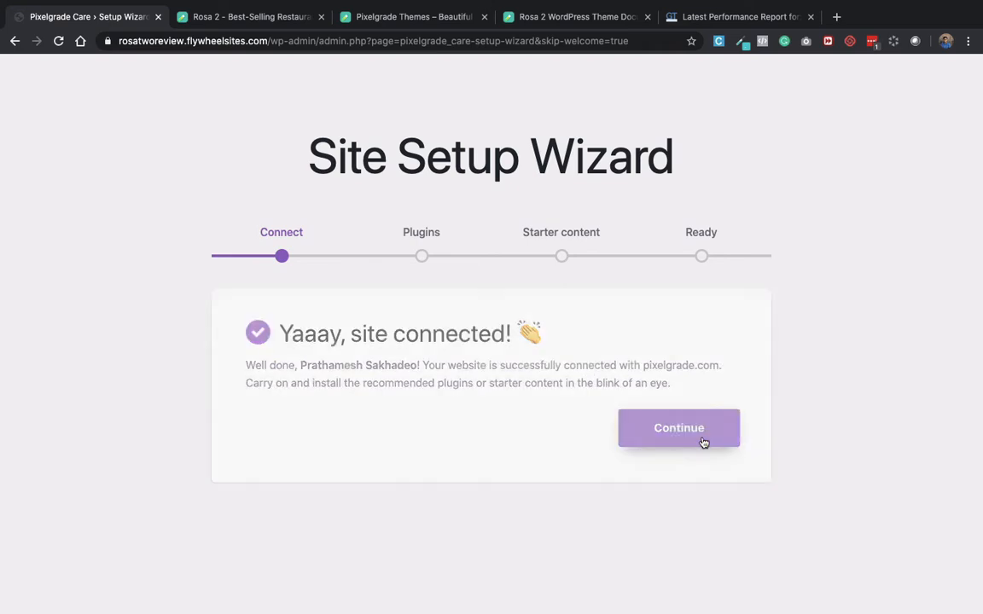
Install the required plugins together with the optional Contact Form and HubSpot All-In-One Marketing plugins, and continue to the starter content stage.
scroll(839, 412, down, 3)
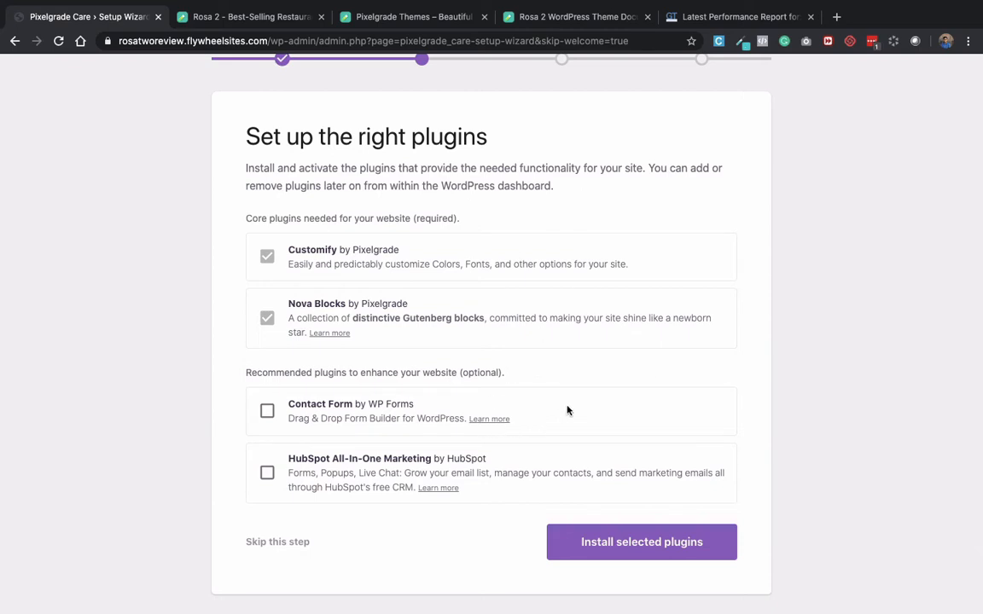
click(267, 412)
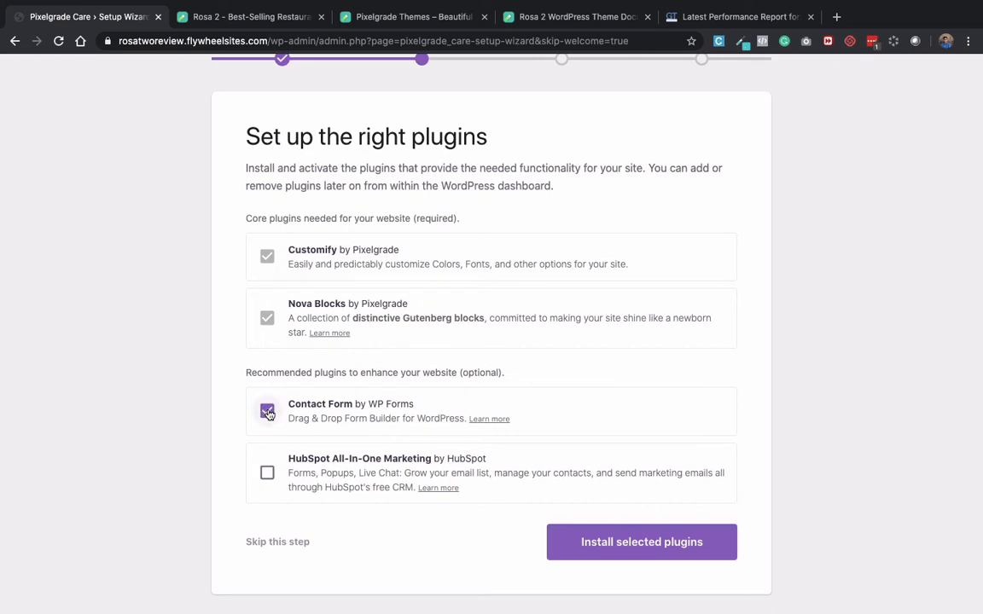
click(267, 472)
click(676, 552)
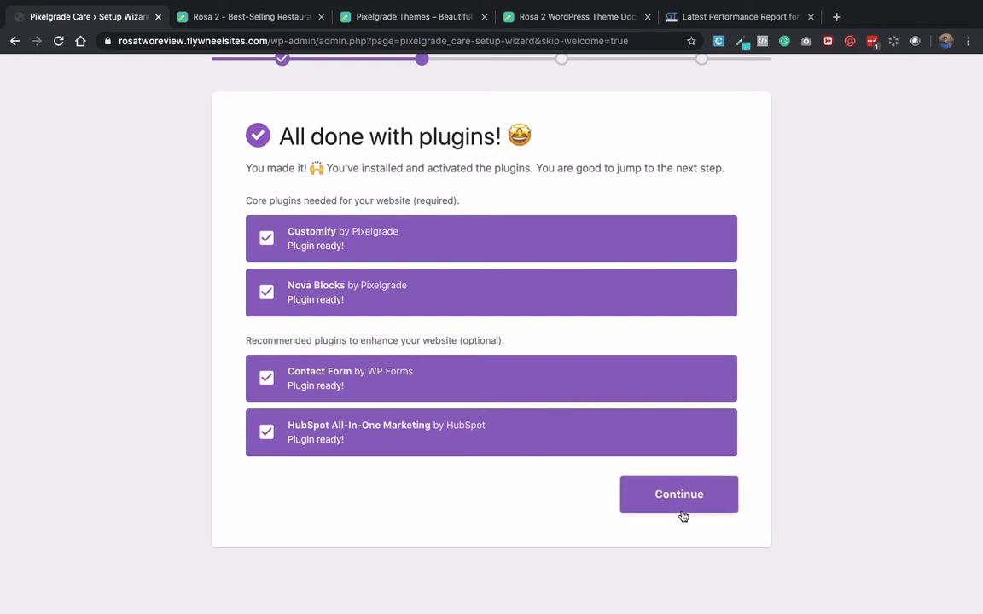
click(707, 492)
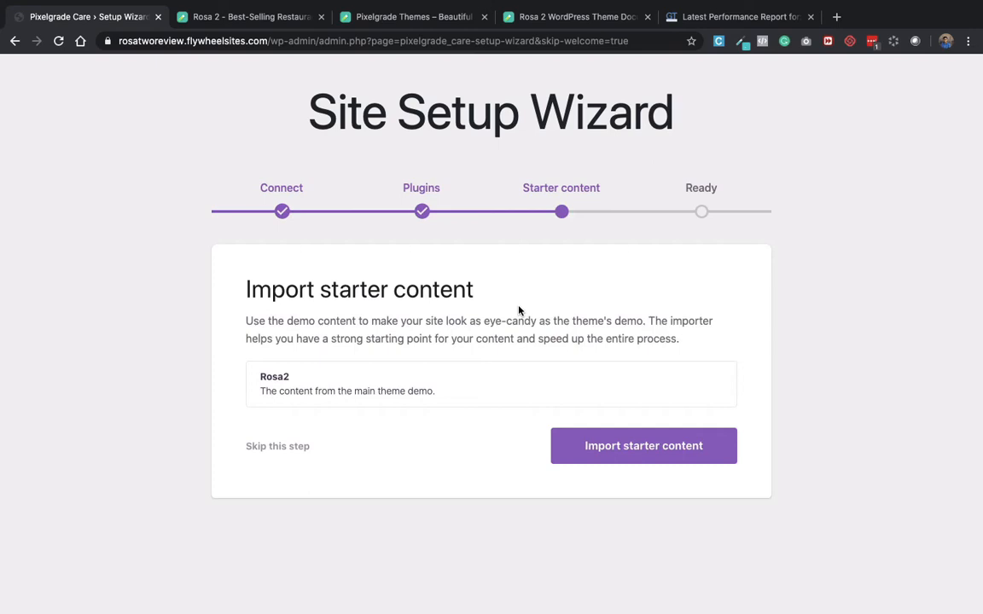
Import the Rosa2 starter content, agreeing to import it again, and continue to the wizard's final stage.
click(613, 451)
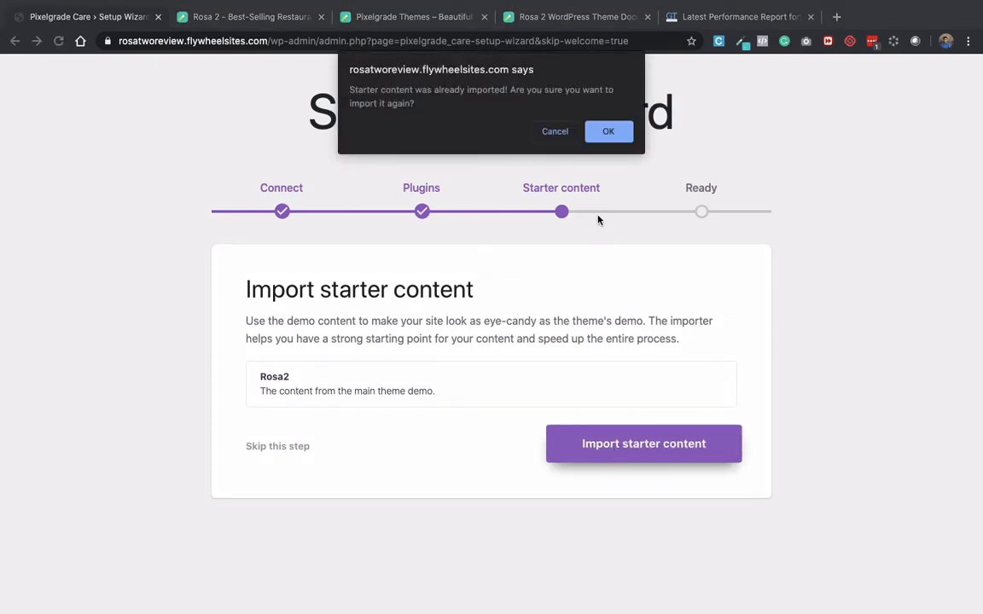
click(614, 134)
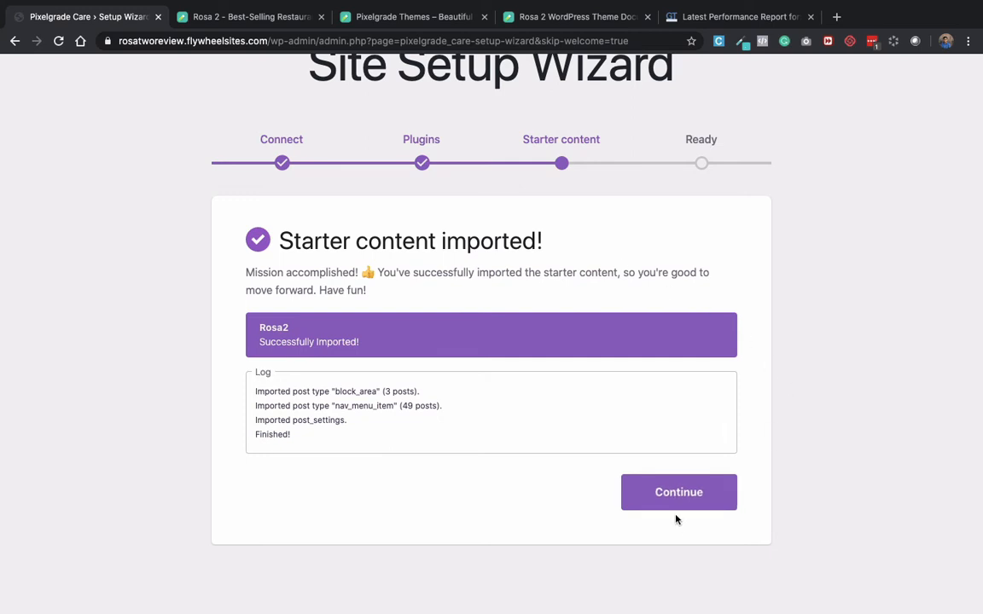
click(696, 492)
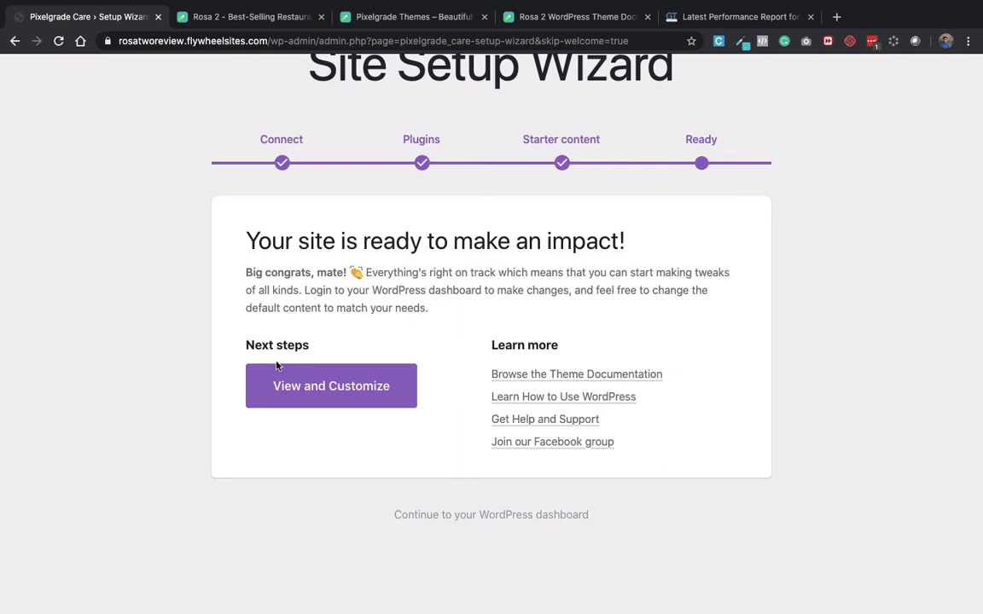
Open the new site in the WordPress customizer and dismiss the autosave notice.
click(273, 395)
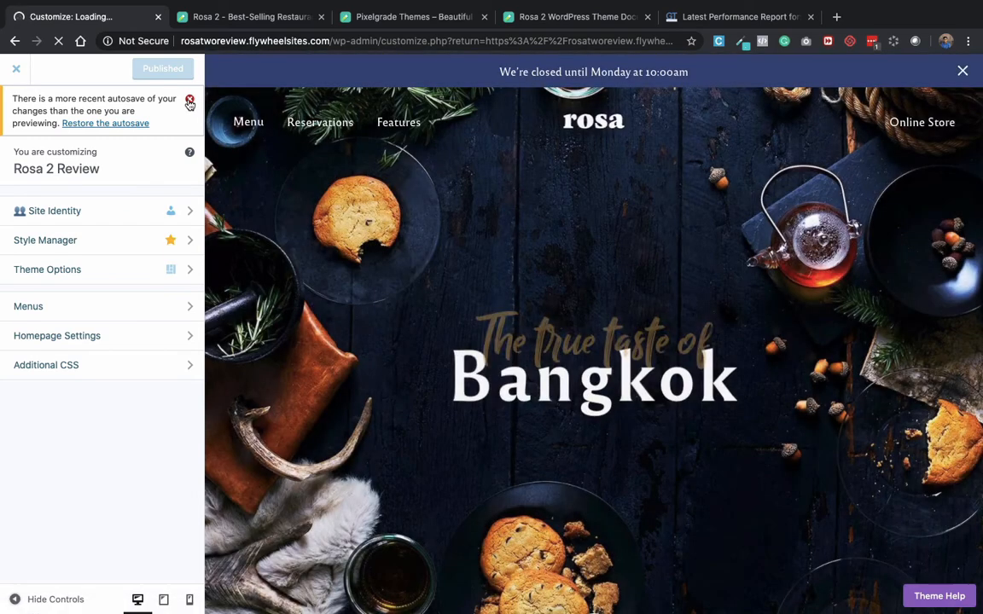
click(189, 99)
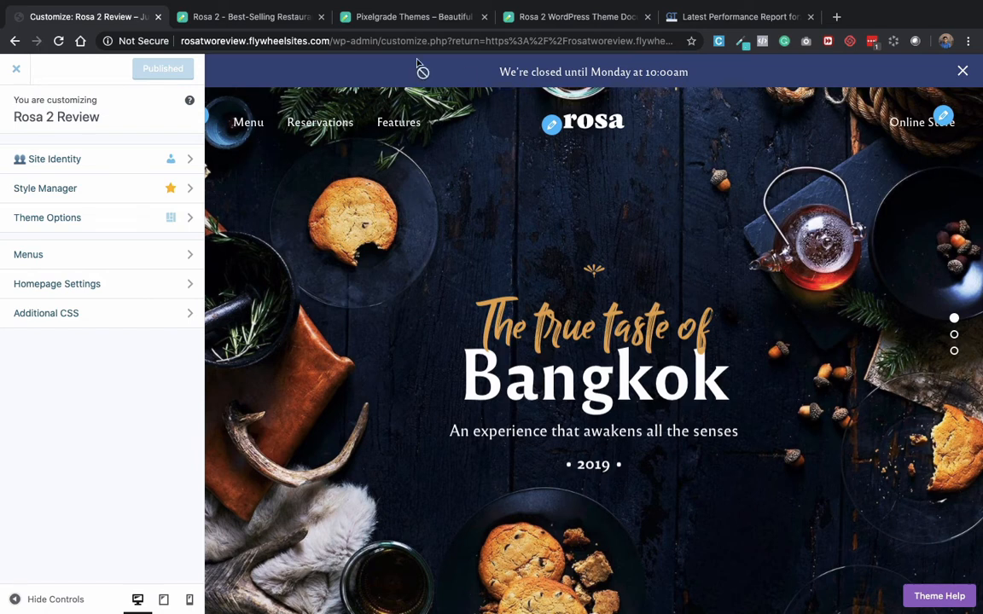
Open the site's home page in a separate browser tab and examine its sections from the hero image to the footer.
drag(329, 40, 753, 16)
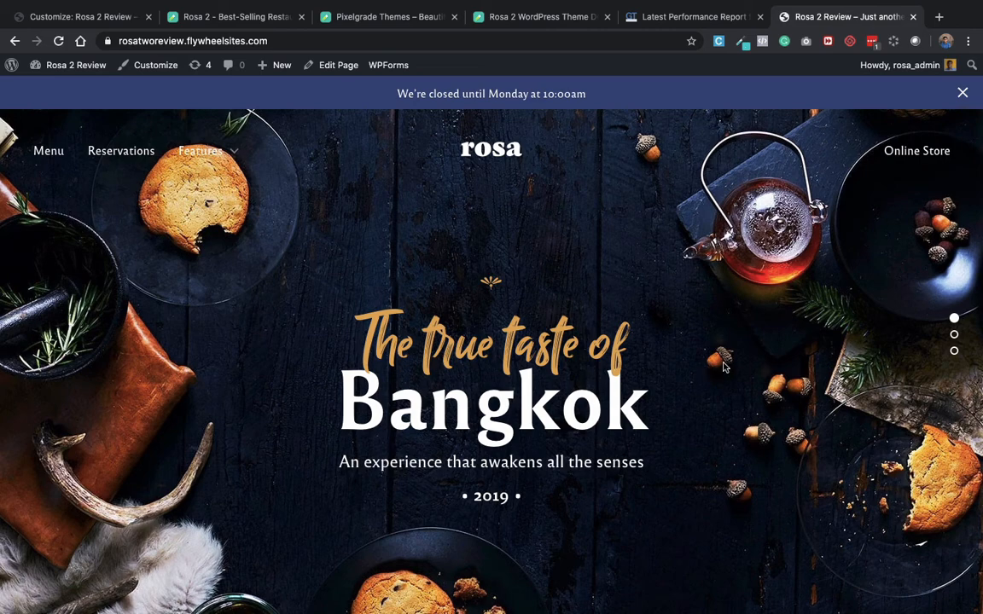
scroll(724, 366, down, 10)
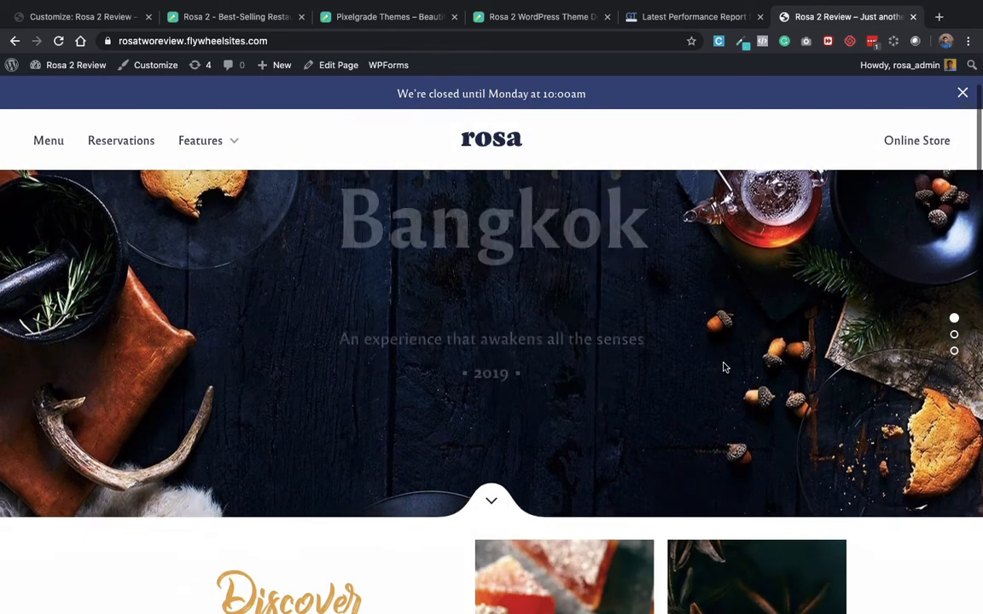
scroll(724, 367, down, 5)
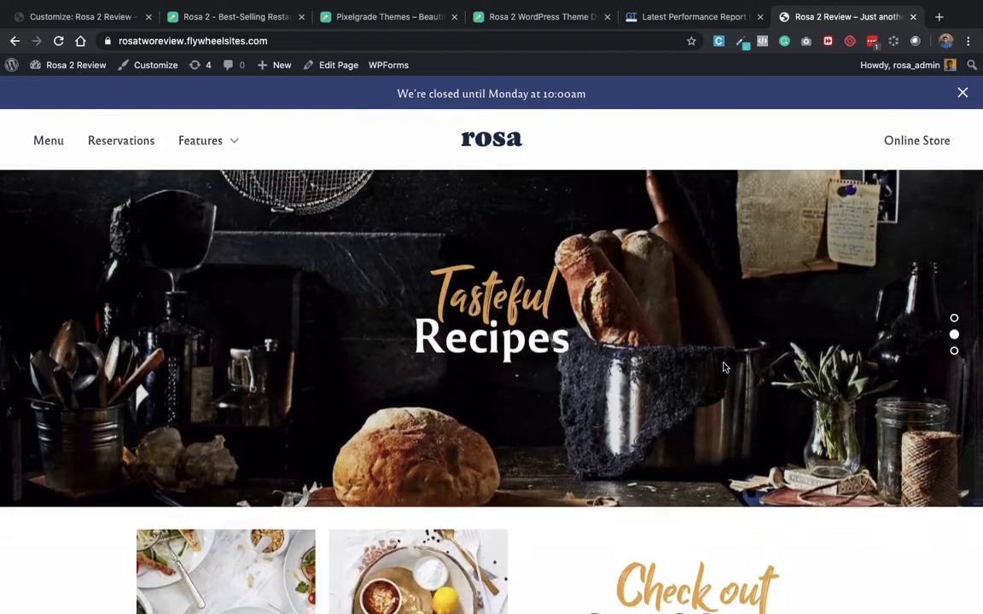
scroll(723, 367, down, 7)
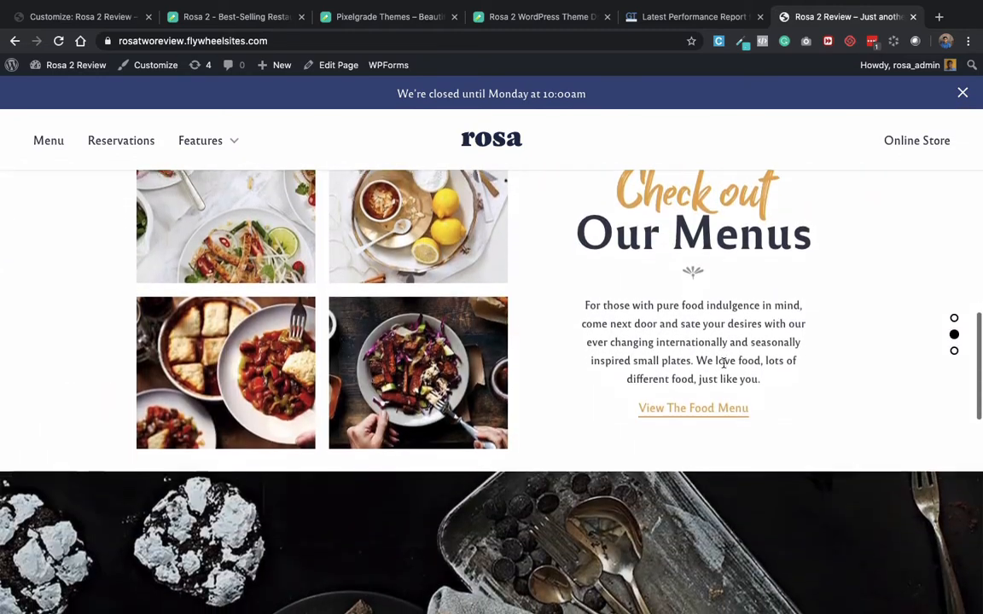
scroll(724, 367, down, 7)
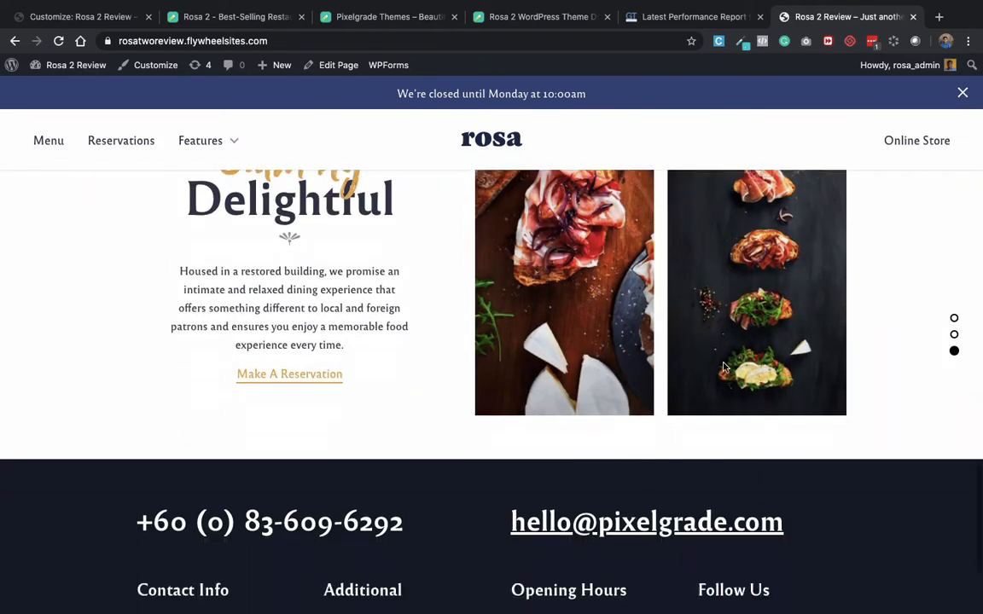
scroll(724, 367, up, 2)
scroll(723, 366, up, 15)
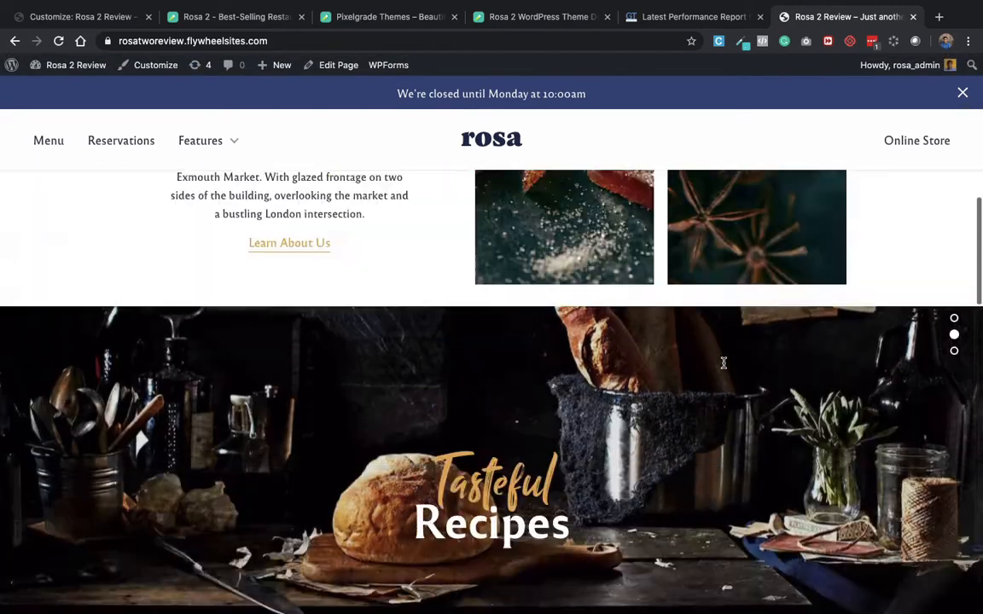
scroll(723, 367, down, 5)
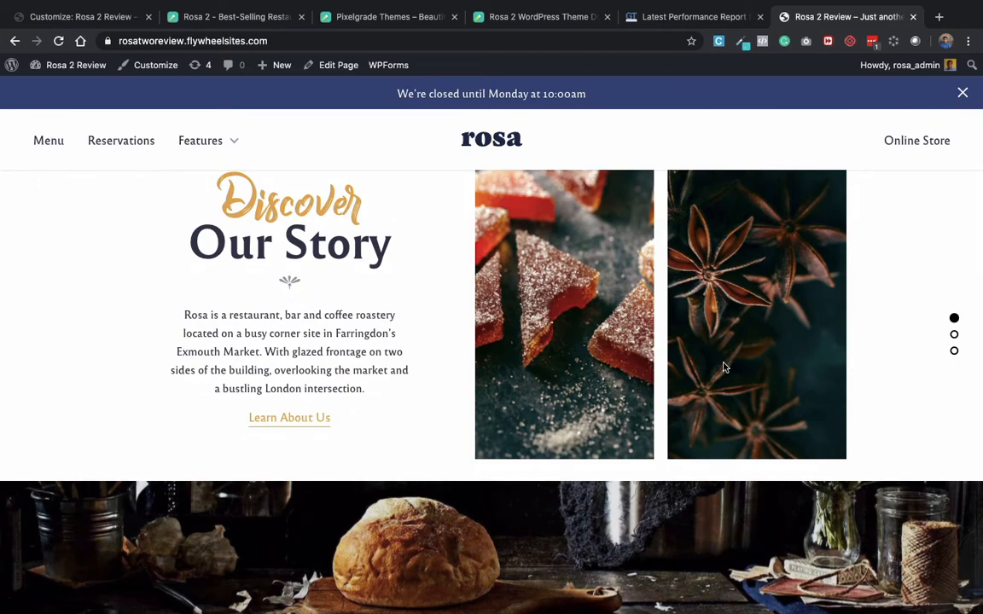
scroll(724, 367, down, 5)
scroll(723, 366, down, 5)
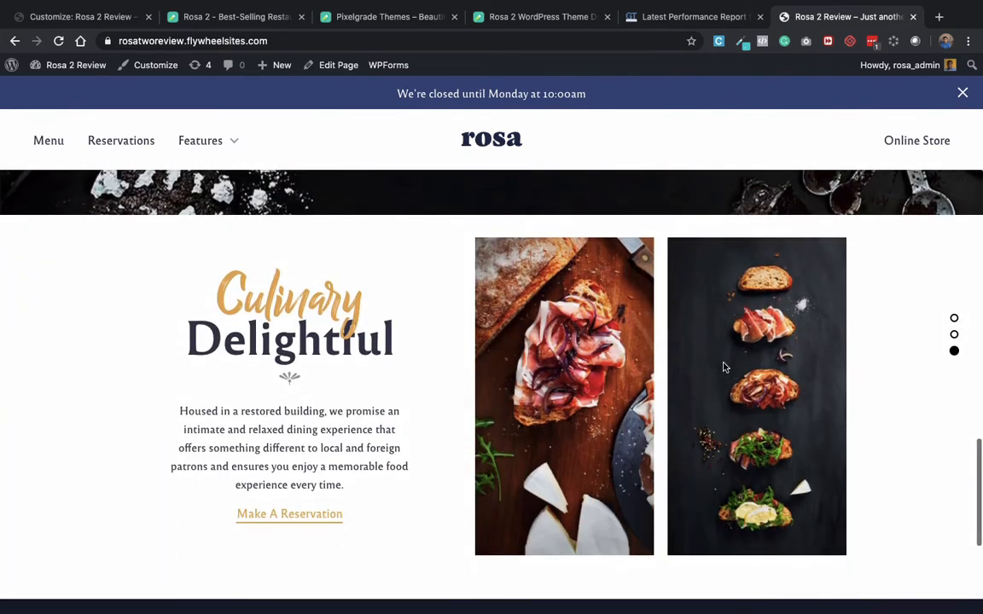
scroll(724, 366, down, 2)
scroll(723, 367, down, 4)
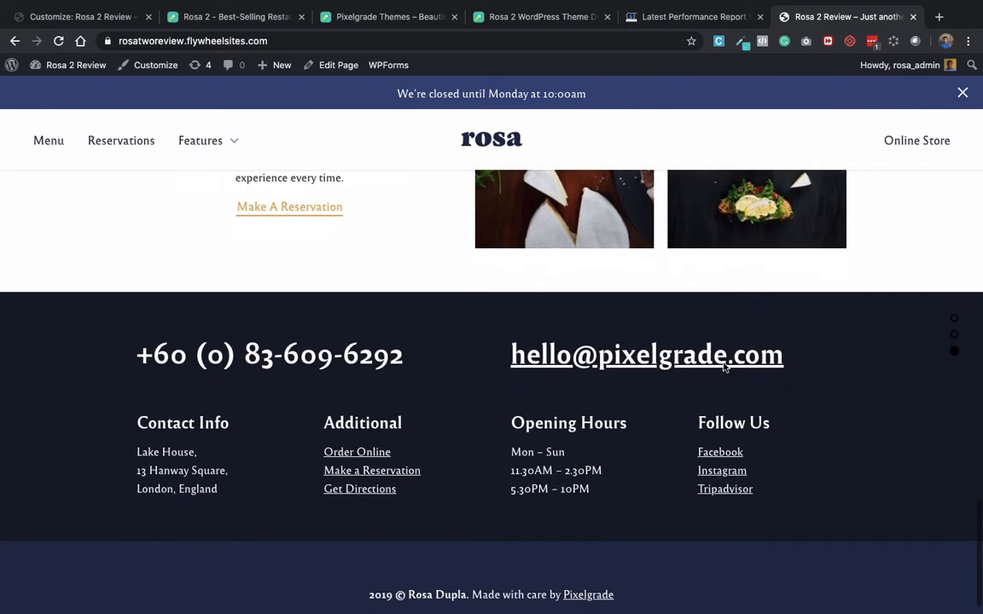
scroll(723, 367, up, 4)
scroll(724, 367, up, 10)
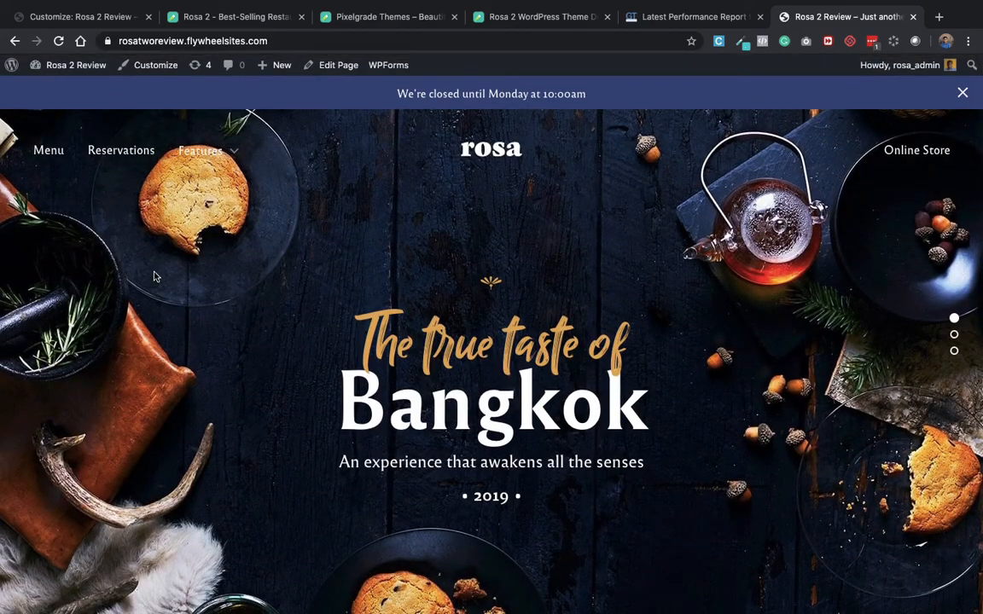
Return to the customizer and examine the Site Identity settings and how the header logo changes in the preview.
click(54, 11)
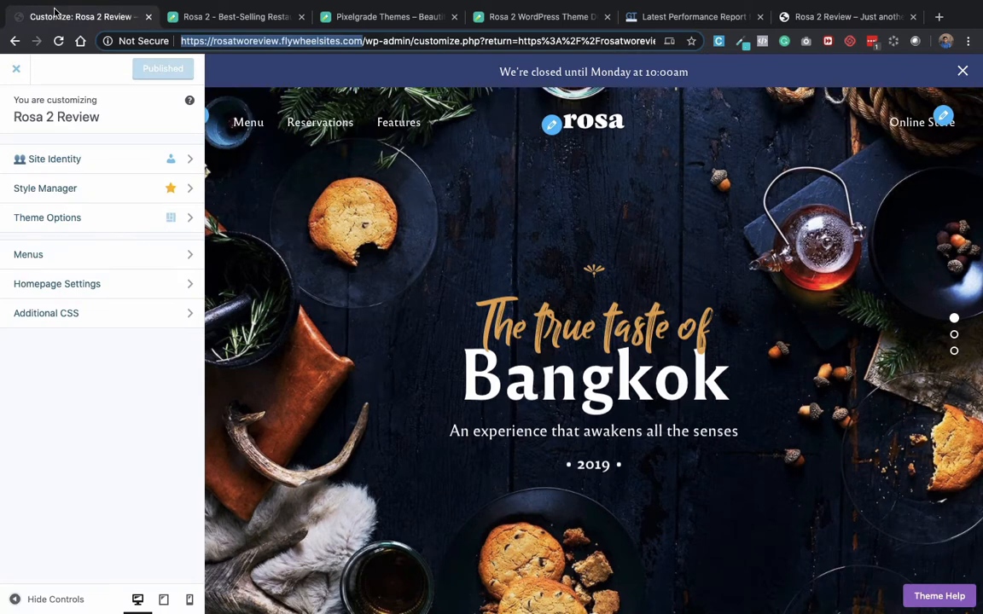
click(127, 140)
click(73, 165)
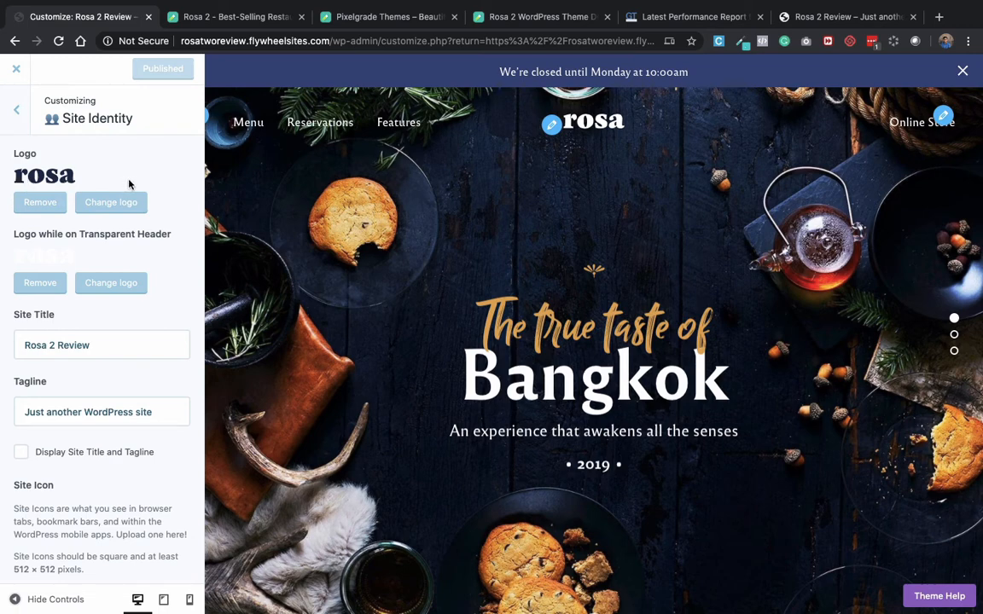
scroll(395, 309, down, 3)
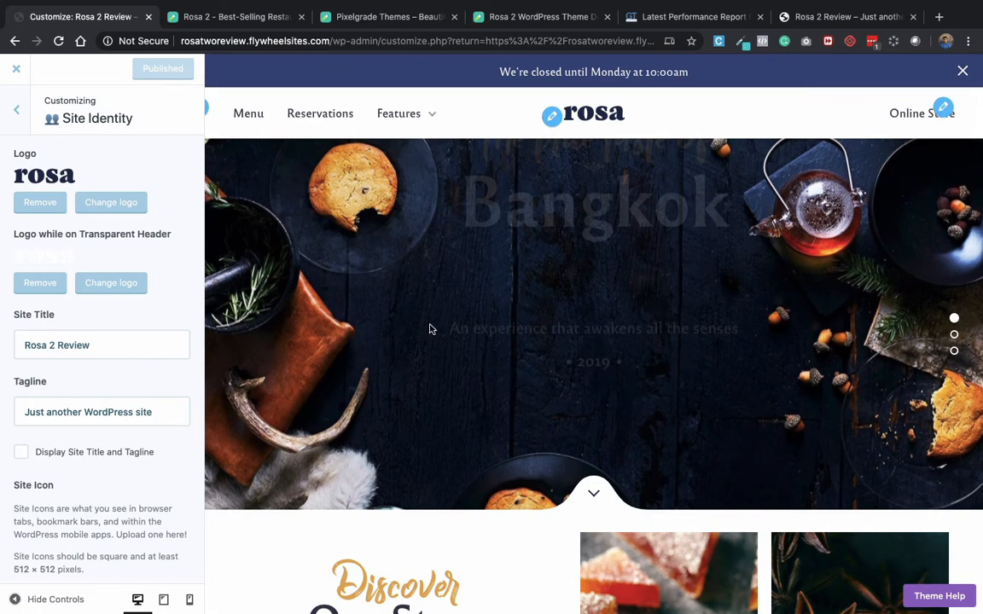
scroll(431, 330, up, 3)
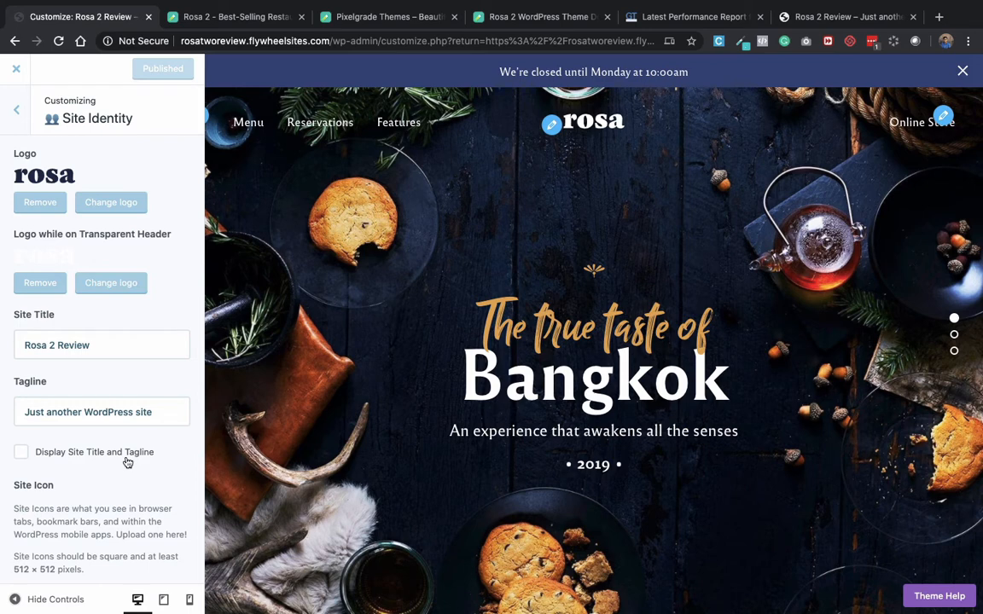
scroll(127, 462, down, 1)
scroll(126, 461, up, 1)
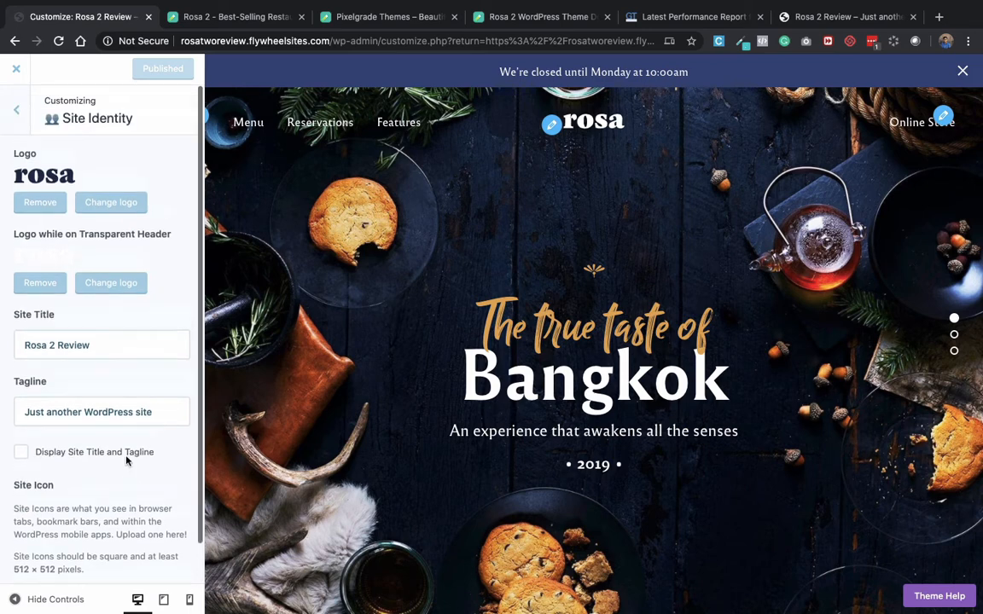
Apply the Seafish color palette from the Style Manager's color settings and review it in the site preview.
click(14, 116)
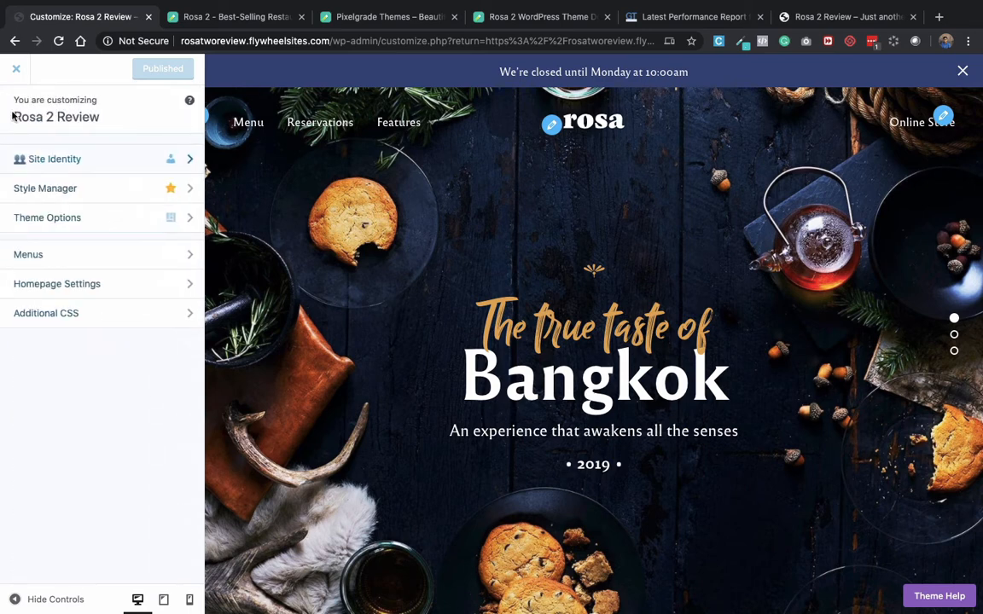
click(103, 188)
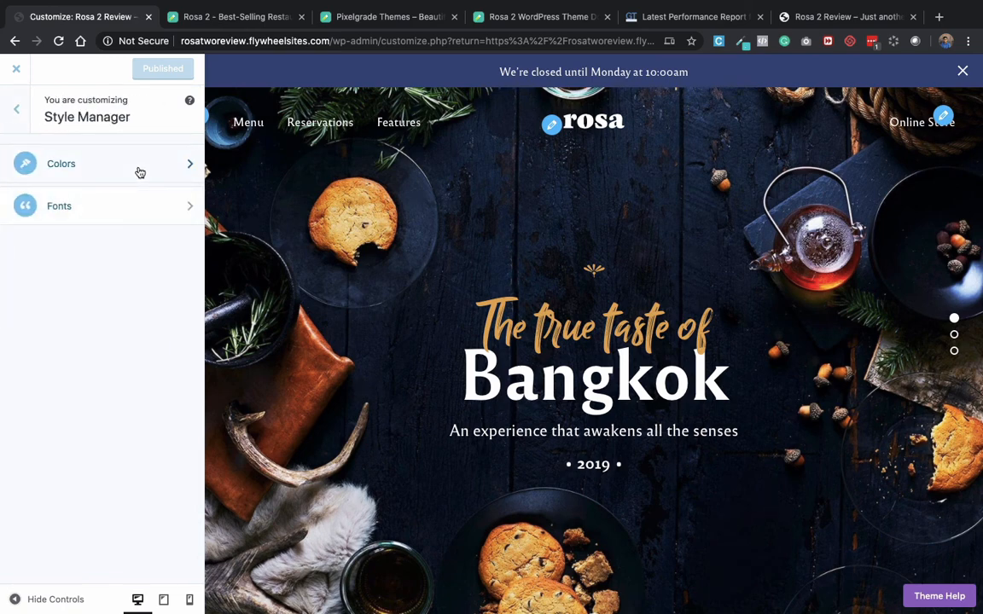
click(139, 171)
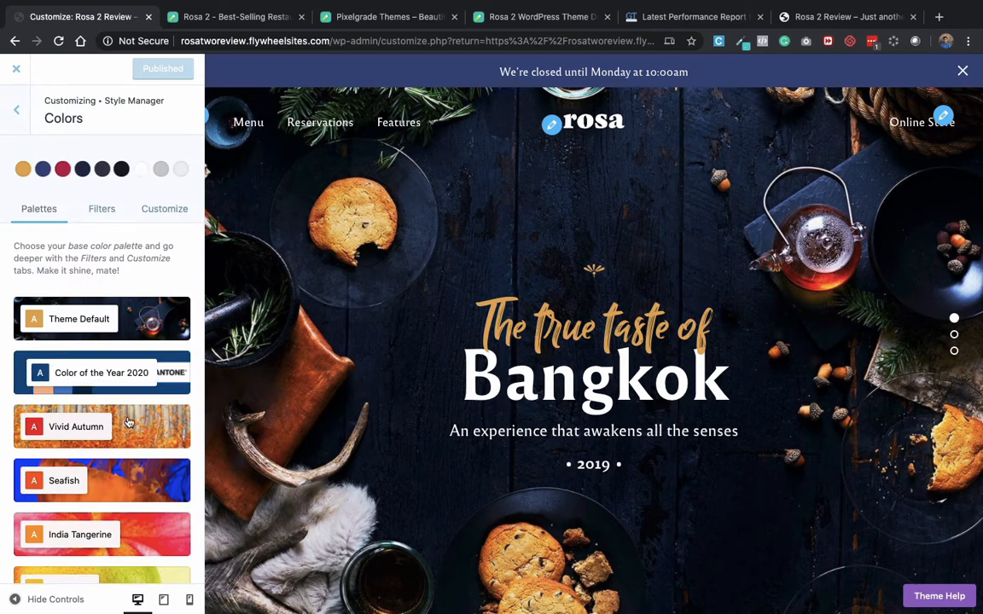
scroll(127, 424, down, 2)
scroll(127, 421, down, 2)
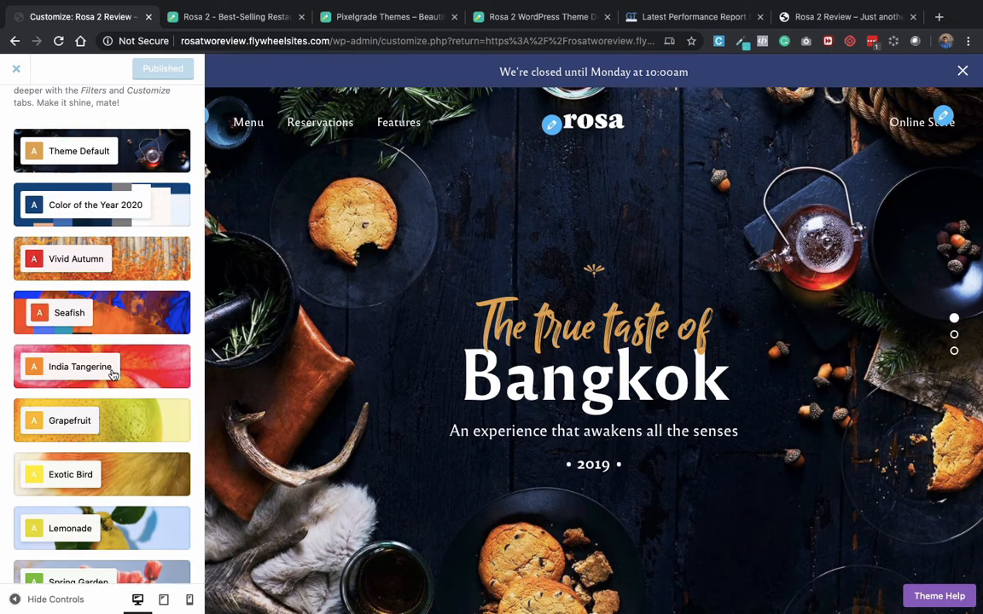
click(160, 319)
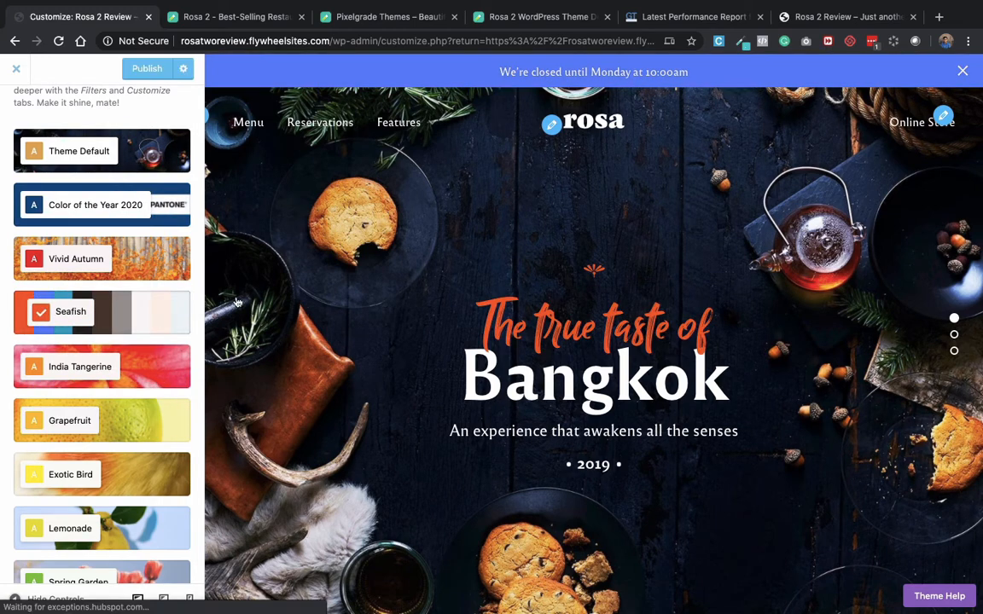
scroll(403, 319, down, 3)
scroll(403, 319, down, 4)
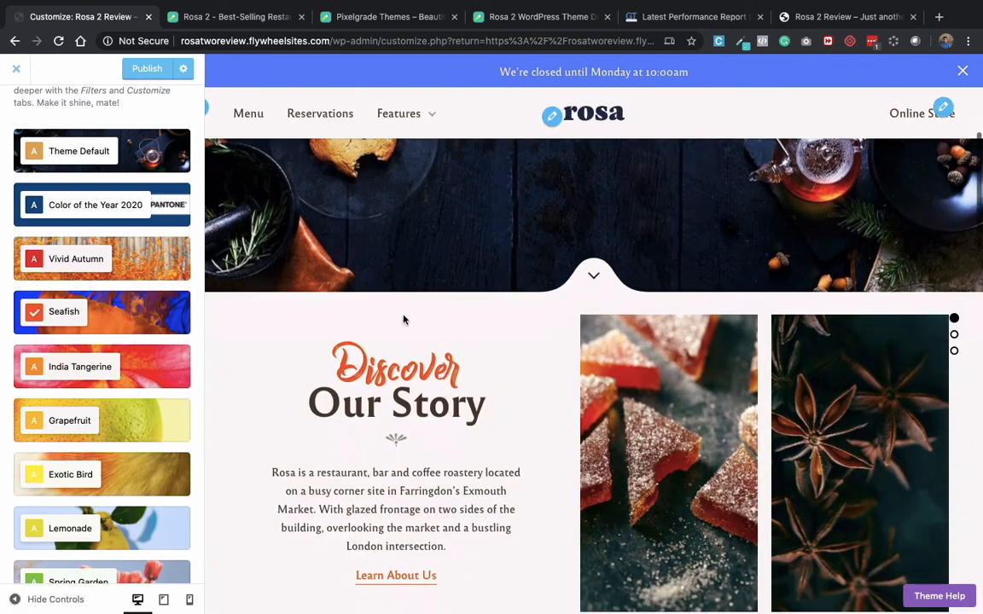
Try the India Tangerine color palette and check it down the home page preview.
click(132, 360)
scroll(338, 359, down, 8)
scroll(338, 359, down, 6)
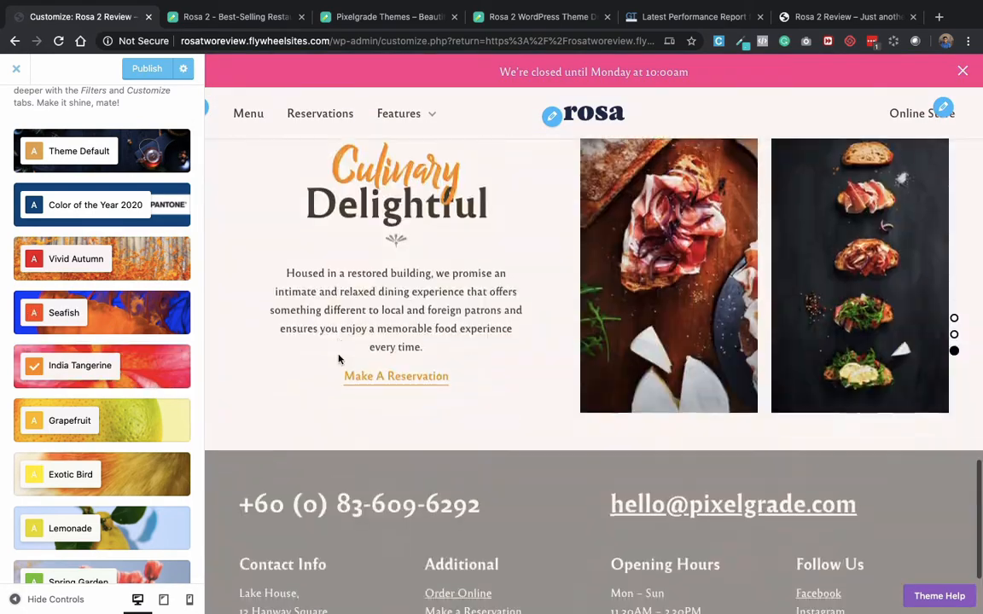
scroll(11, 439, down, 10)
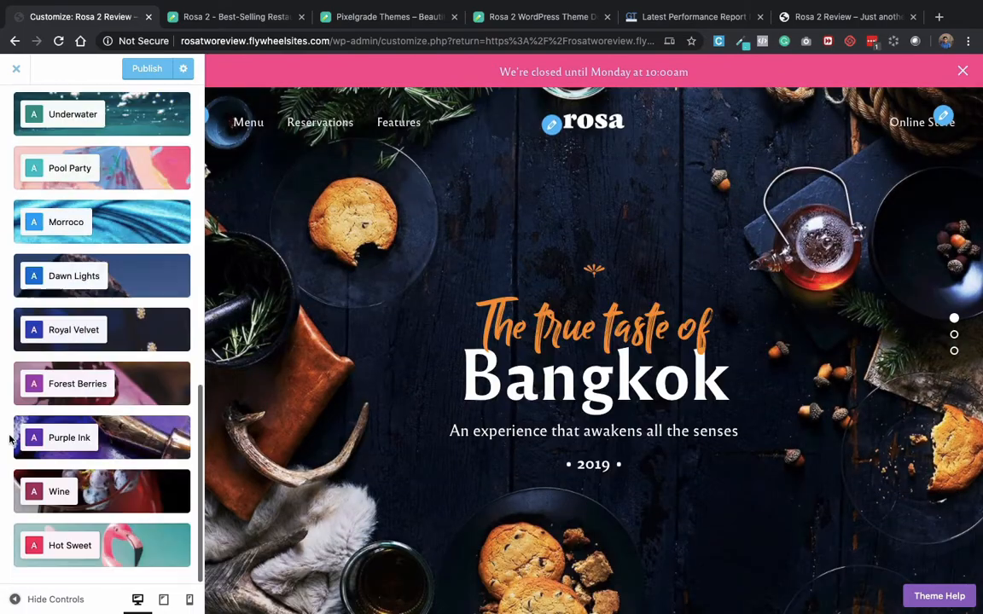
Try the Royal Velvet color palette across the home page preview and restore the Theme Default palette.
click(145, 329)
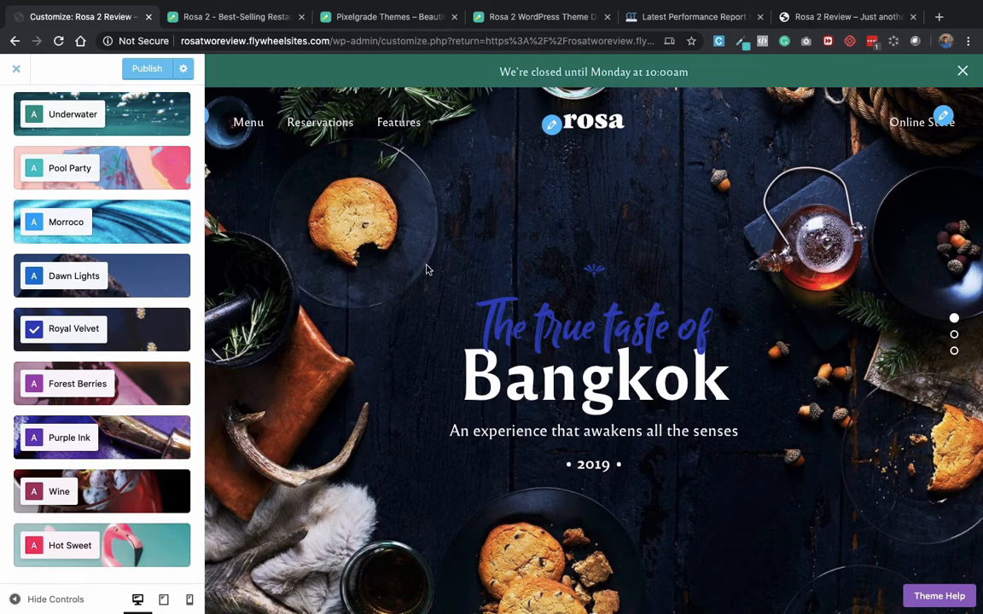
scroll(427, 269, down, 10)
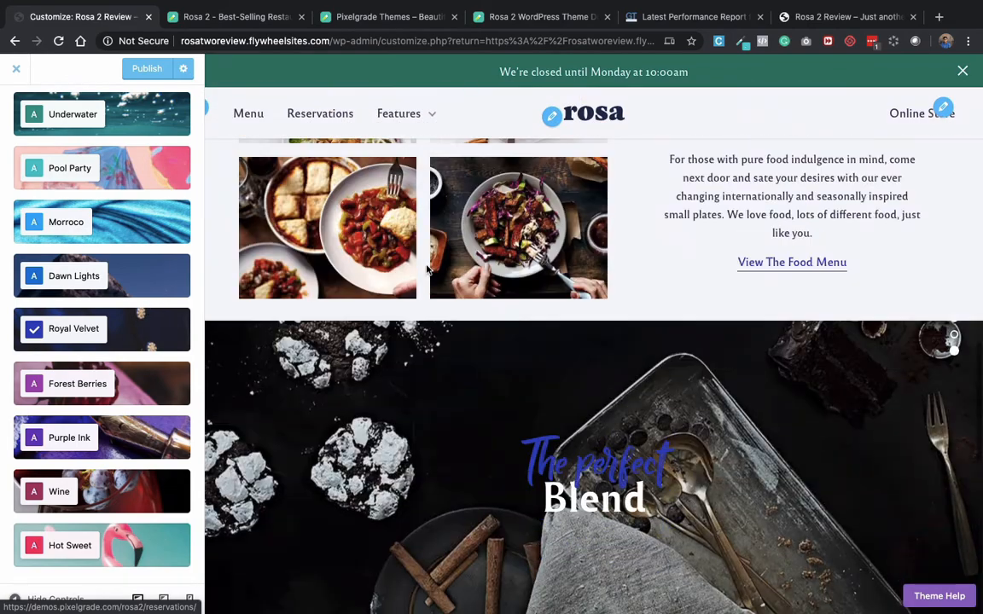
scroll(427, 269, up, 10)
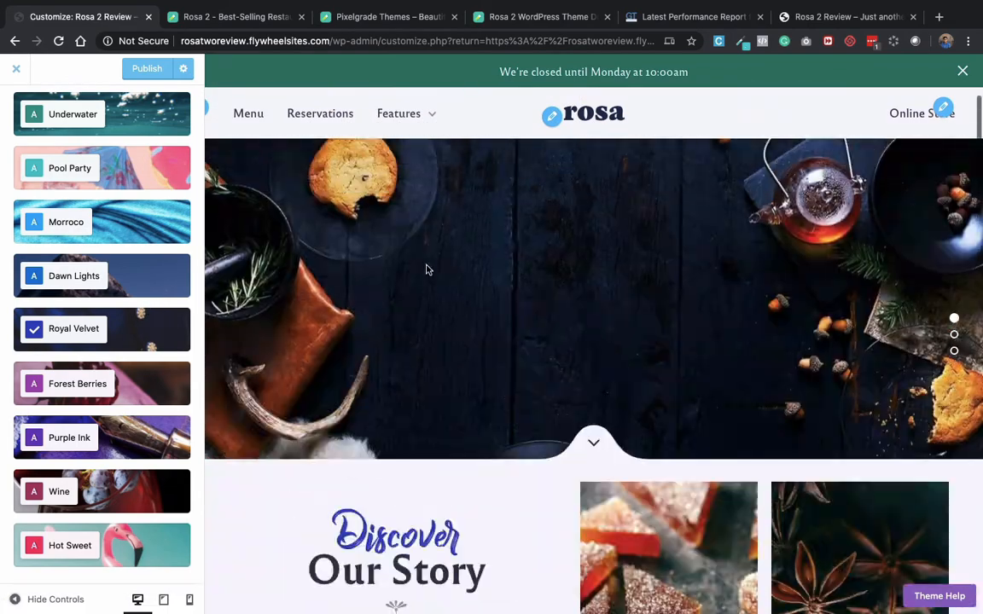
scroll(64, 245, up, 10)
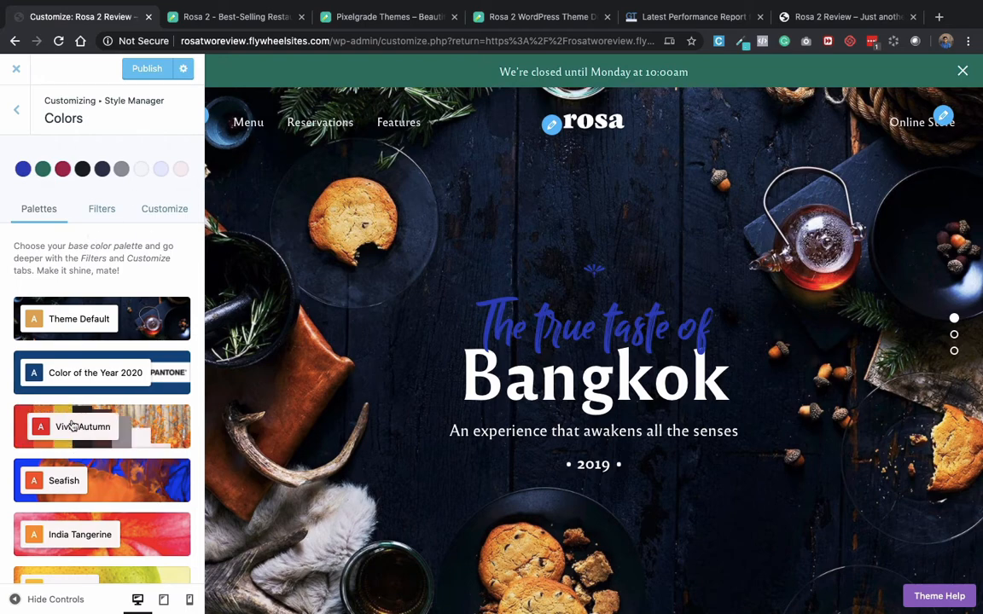
click(79, 318)
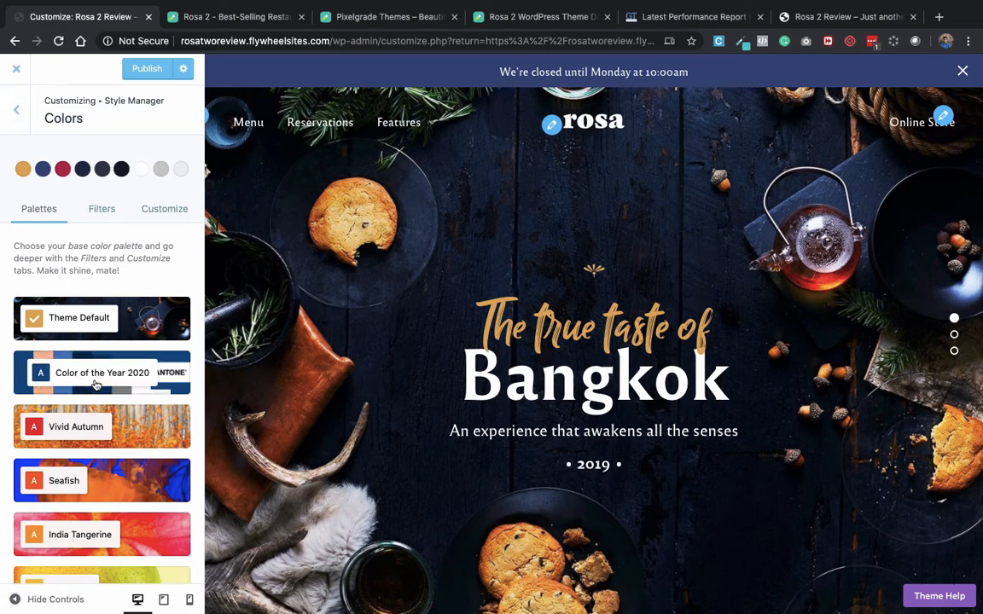
Apply the Lacrima font palette from the Style Manager and review it throughout the home page preview.
click(16, 108)
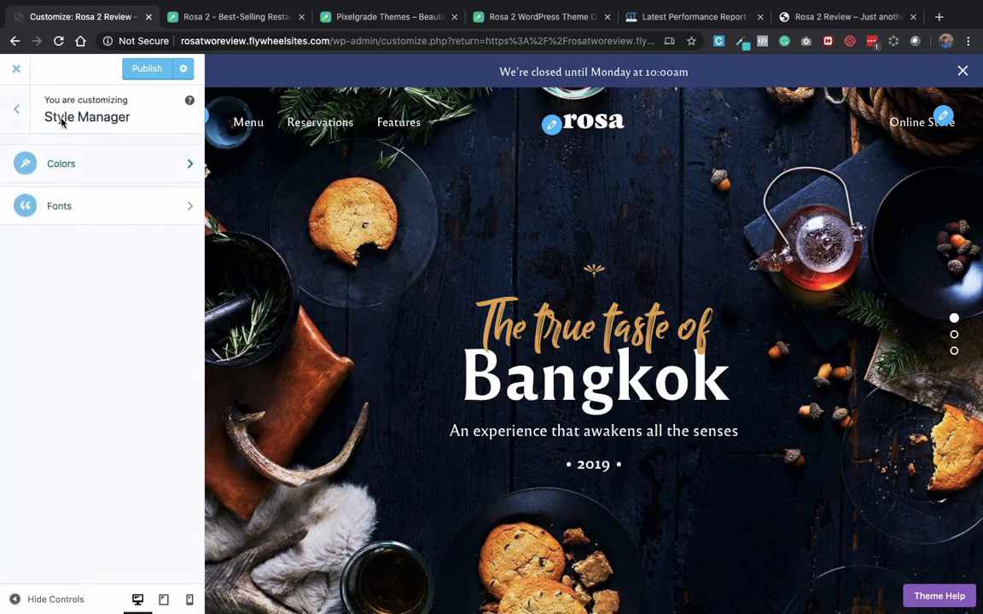
click(135, 224)
scroll(135, 223, down, 2)
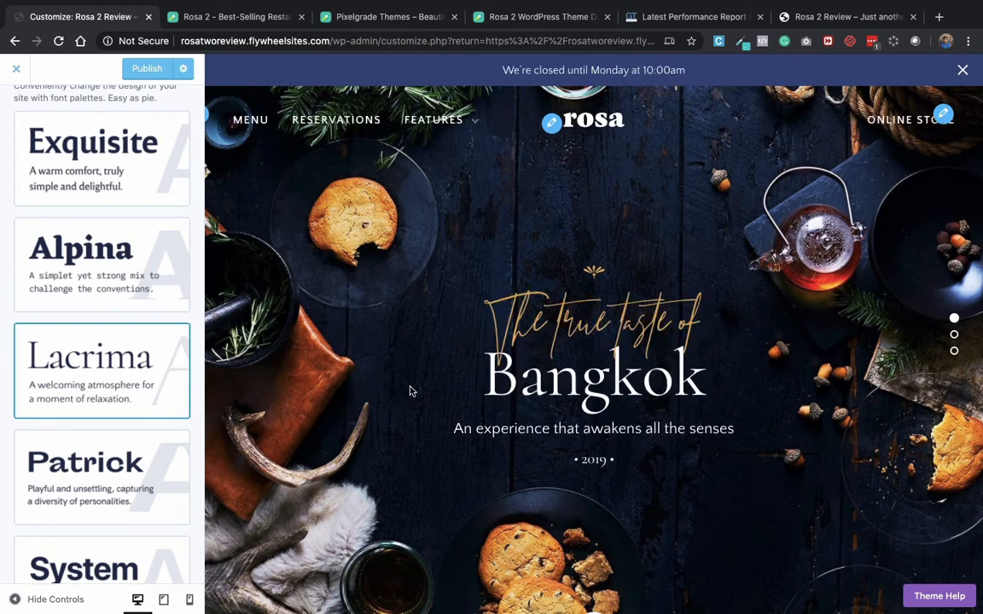
scroll(410, 390, down, 5)
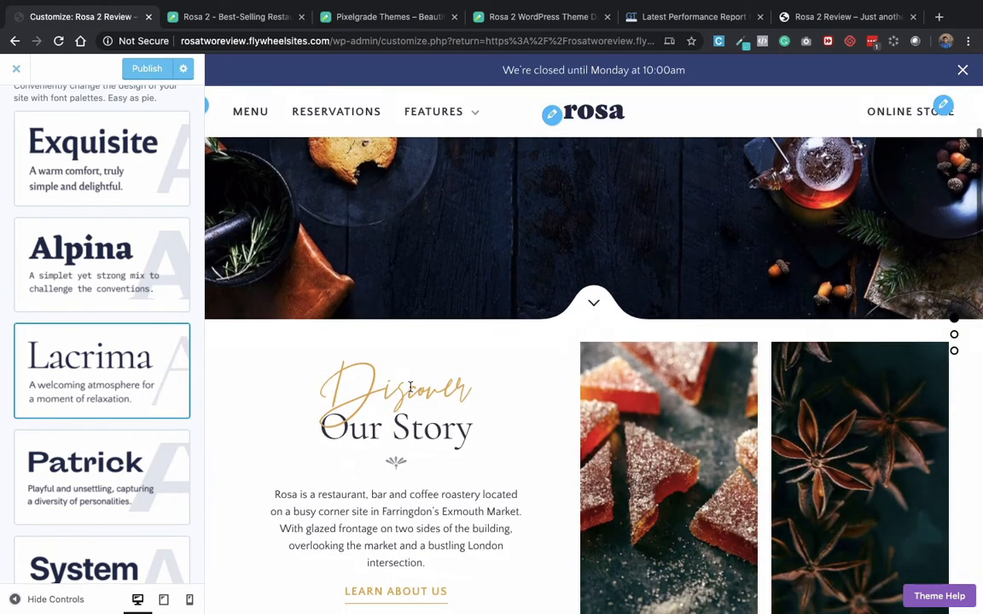
scroll(410, 390, down, 8)
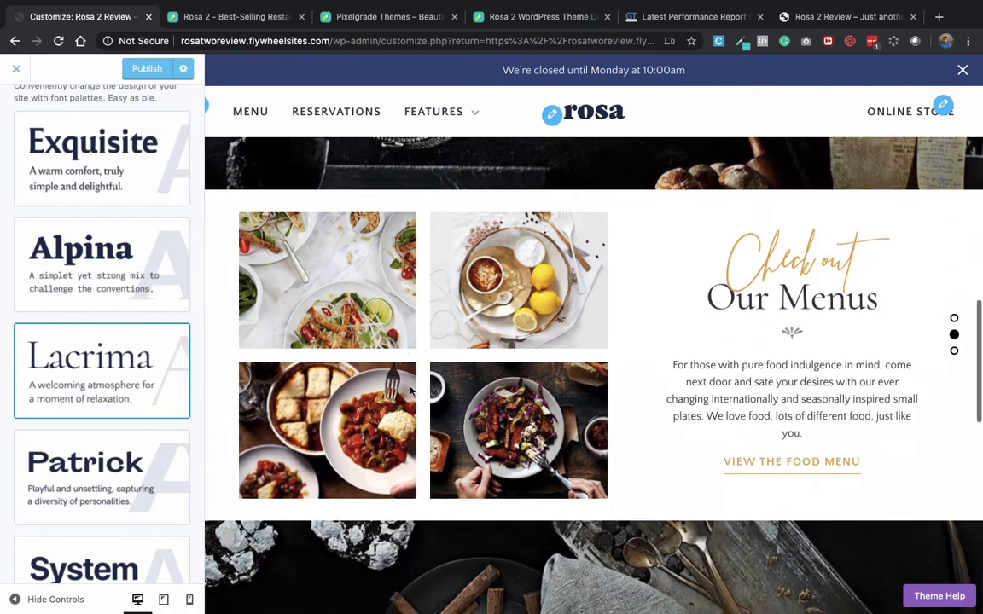
scroll(325, 473, down, 6)
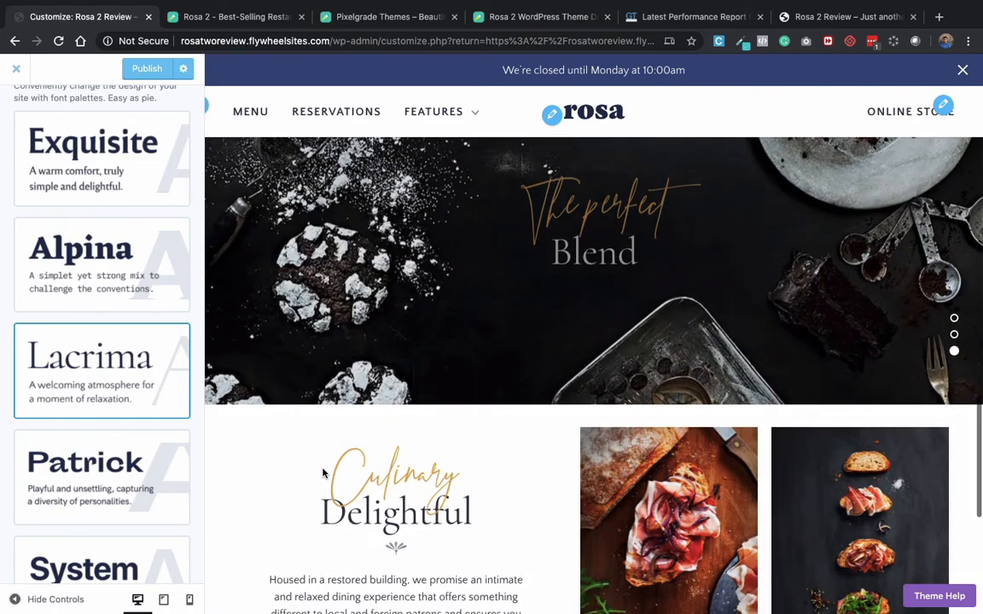
scroll(75, 534, down, 7)
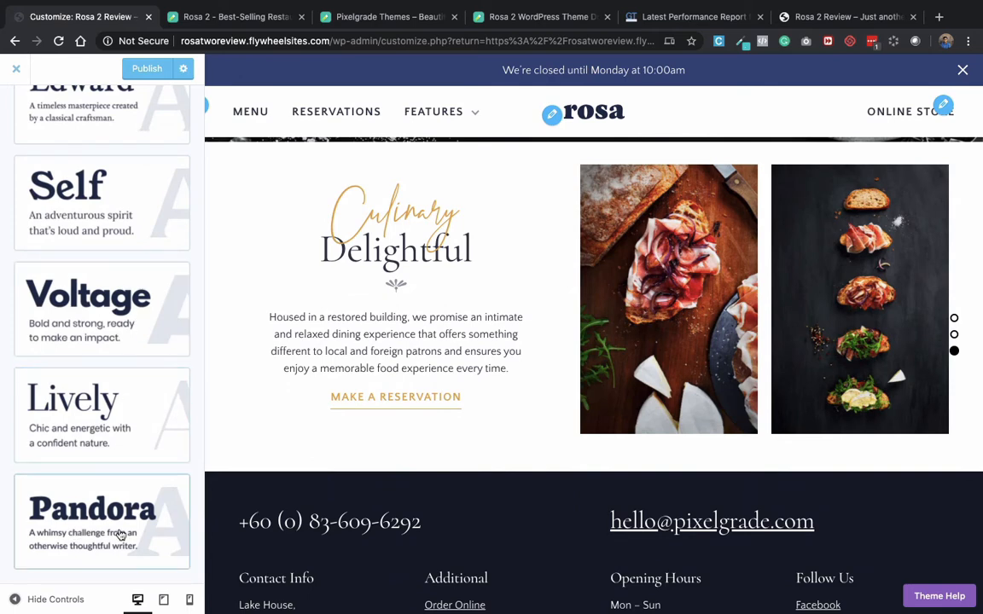
Try the Pandora font palette in the preview and switch back to the Lacrima font palette.
click(145, 499)
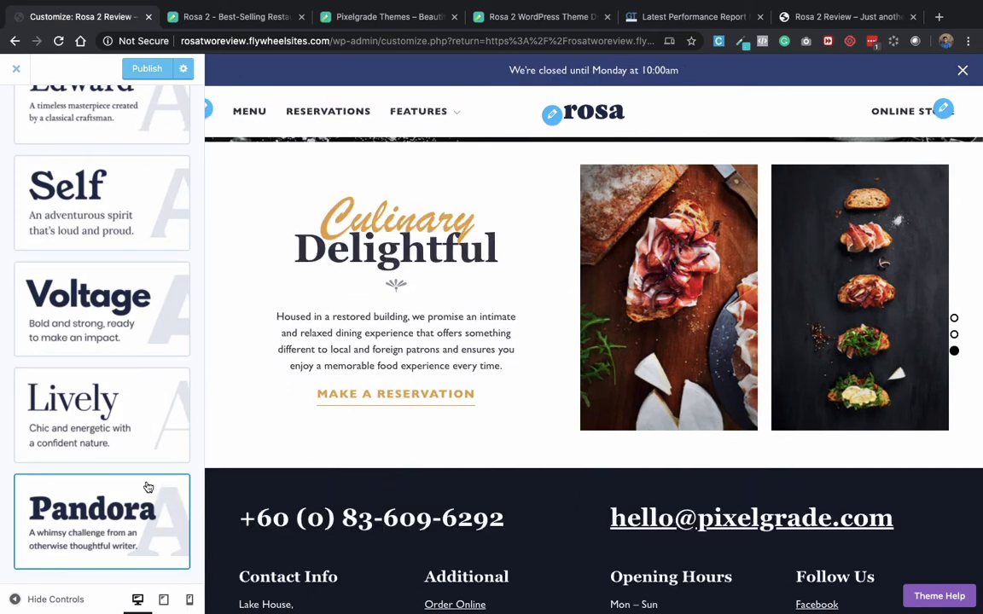
scroll(137, 281, up, 5)
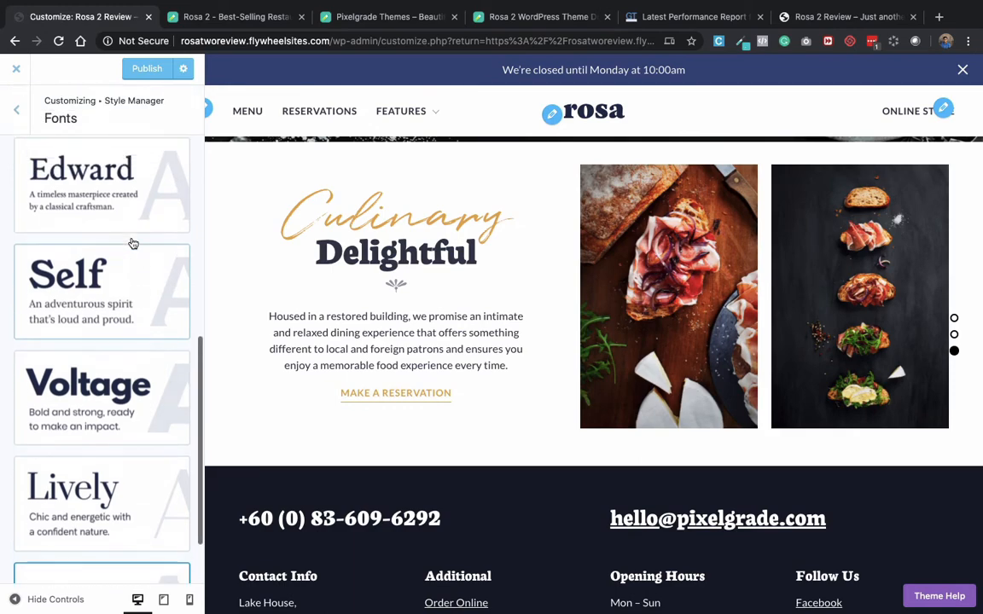
scroll(132, 244, up, 2)
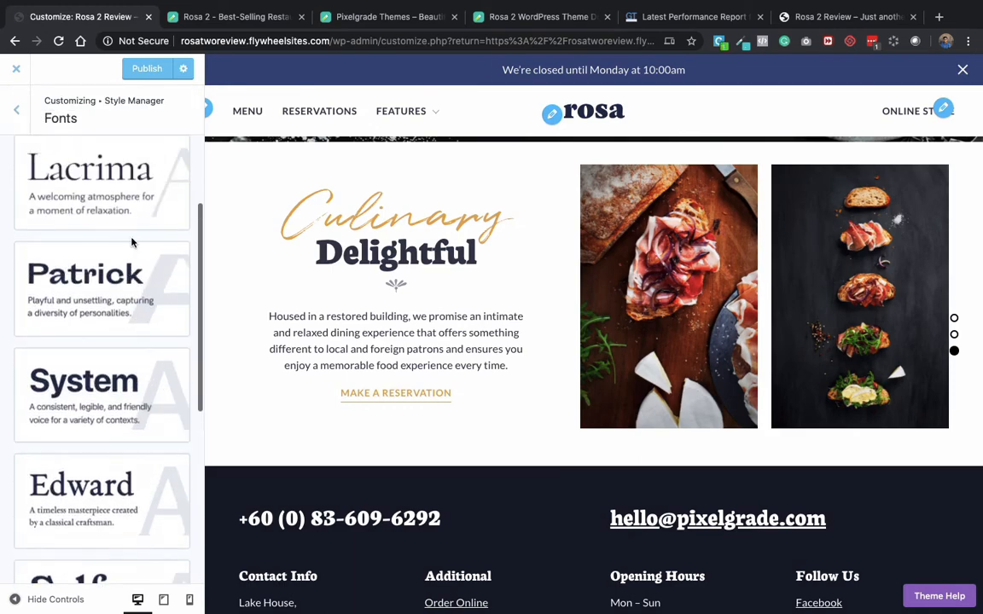
click(154, 169)
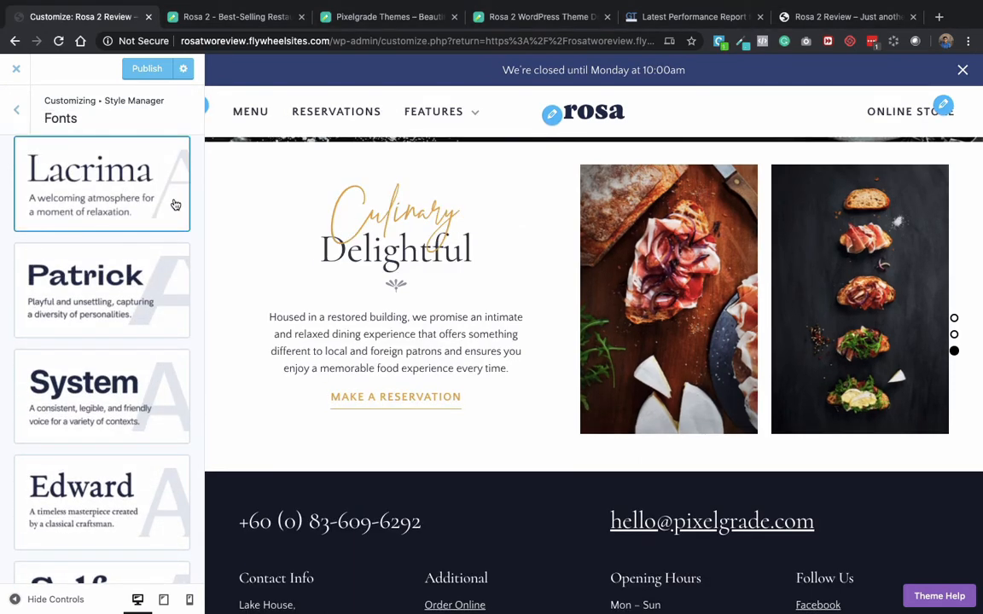
scroll(307, 253, up, 5)
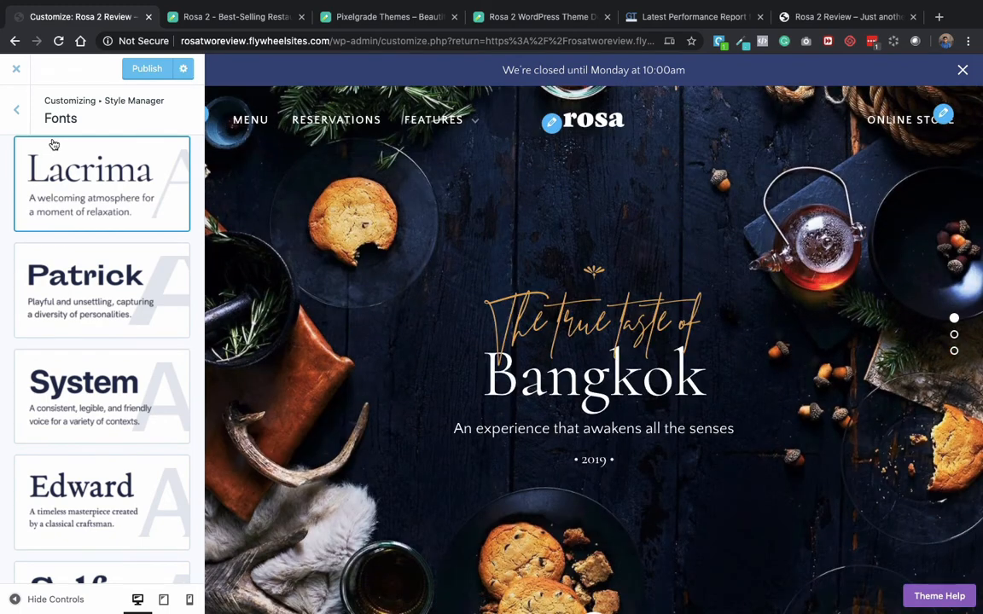
Leave the Style Manager and open the Header settings within the Theme Options.
click(27, 114)
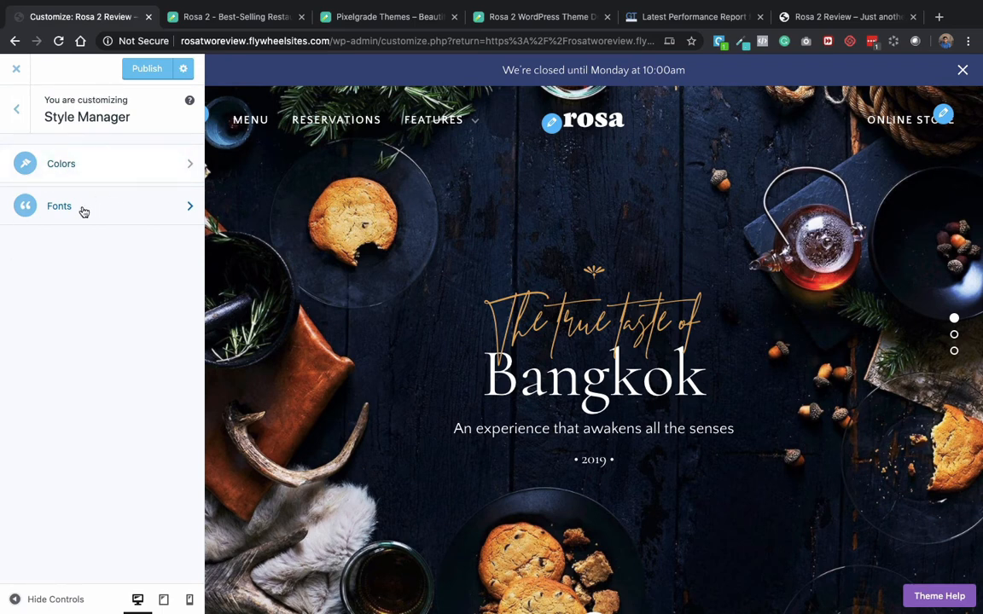
click(20, 110)
click(141, 221)
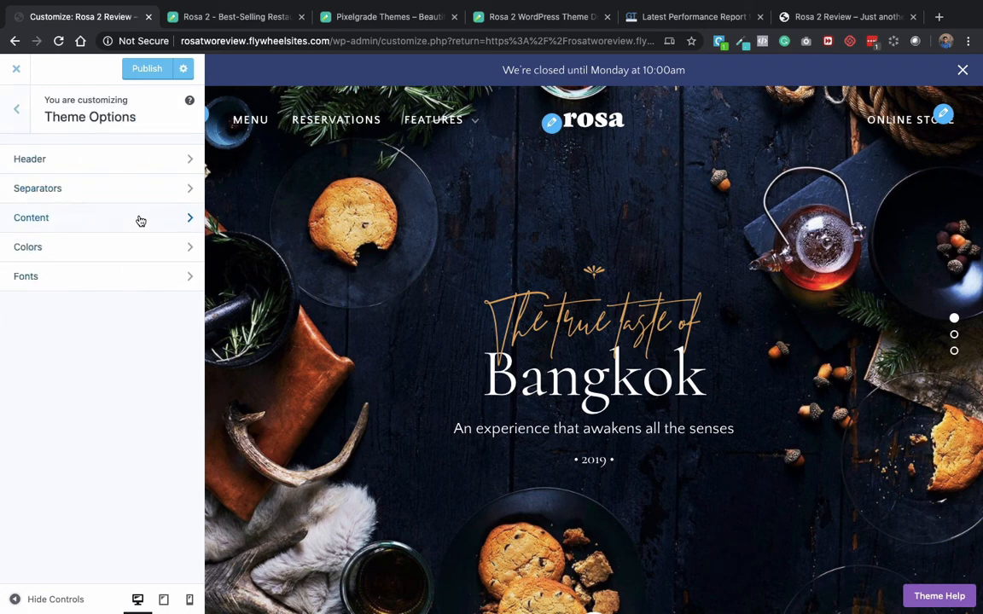
click(130, 156)
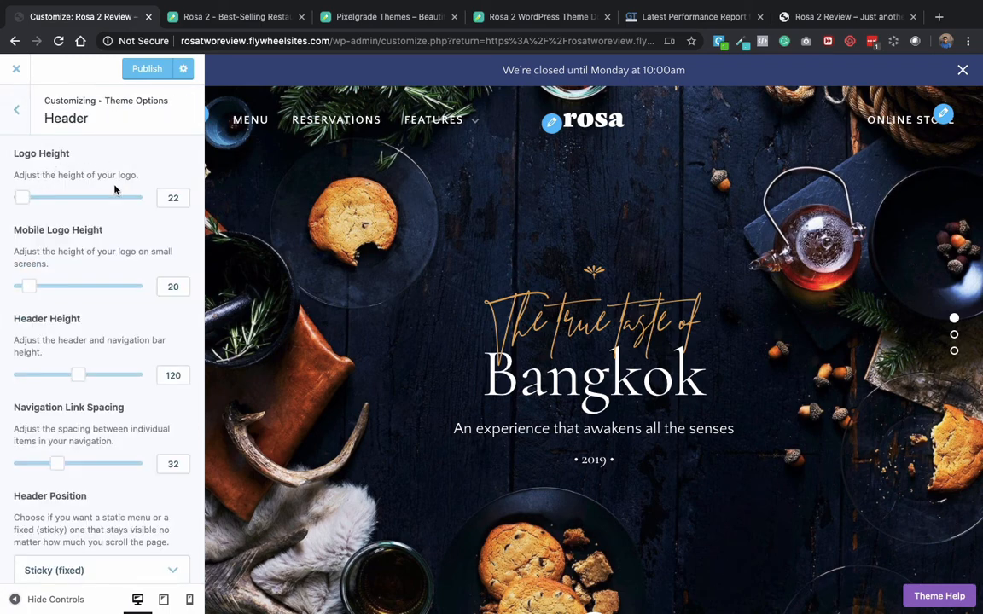
Try a logo height of 20 and set it back to 22.
mouse_move(25, 196)
mouse_down()
mouse_move(50, 197)
mouse_move(20, 198)
mouse_up()
double_click(159, 198)
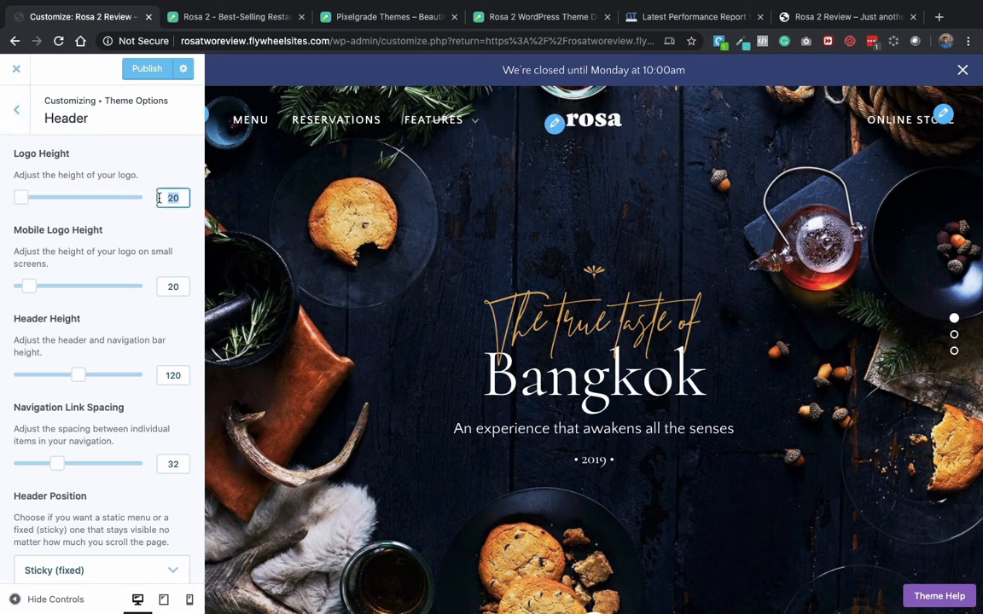
click(132, 234)
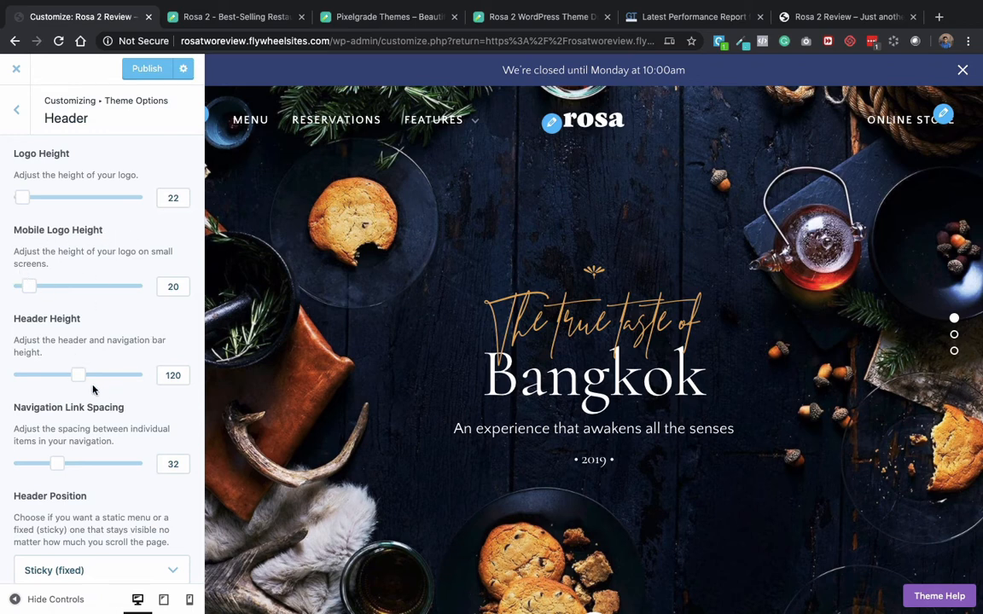
Try a larger header height, set it back to 120, and test the navigation link spacing, leaving it at 32.
mouse_move(77, 374)
mouse_down()
mouse_move(110, 375)
mouse_move(92, 375)
mouse_up()
double_click(163, 376)
text(12)
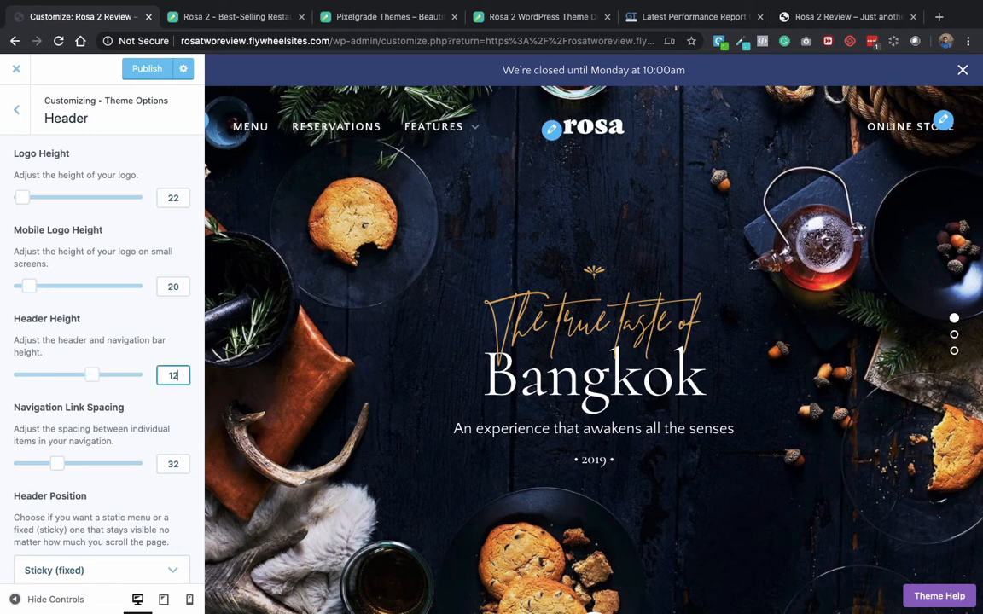
click(88, 440)
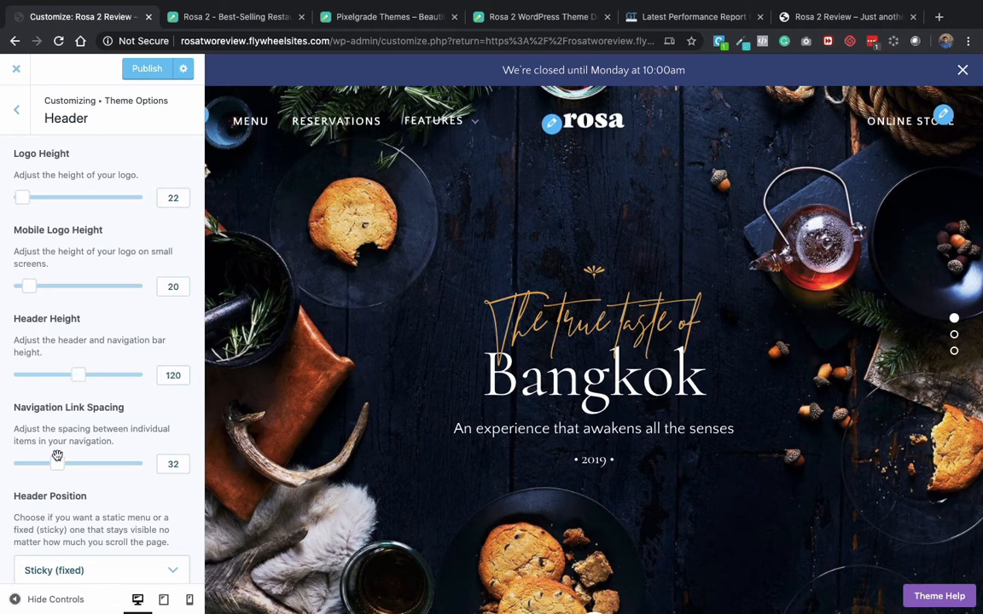
mouse_move(56, 461)
mouse_down()
mouse_move(84, 462)
mouse_move(57, 463)
mouse_up()
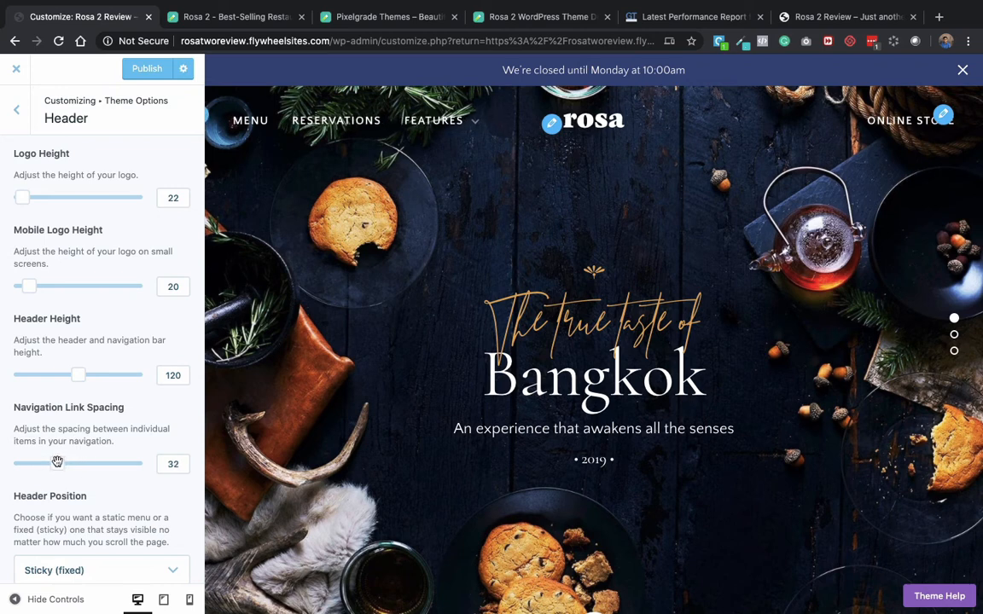
Set the header position to Static.
scroll(126, 517, down, 3)
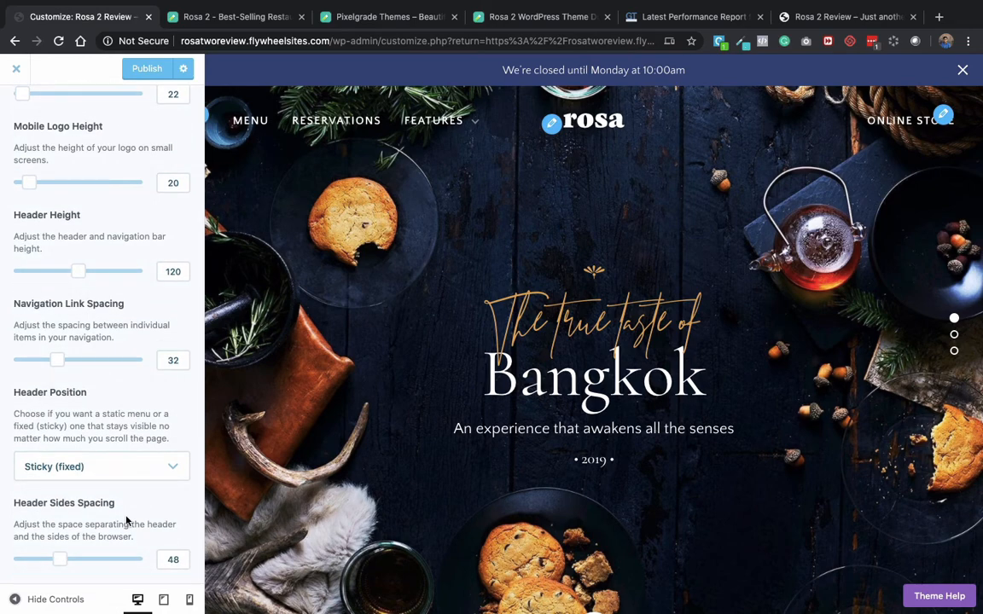
click(131, 469)
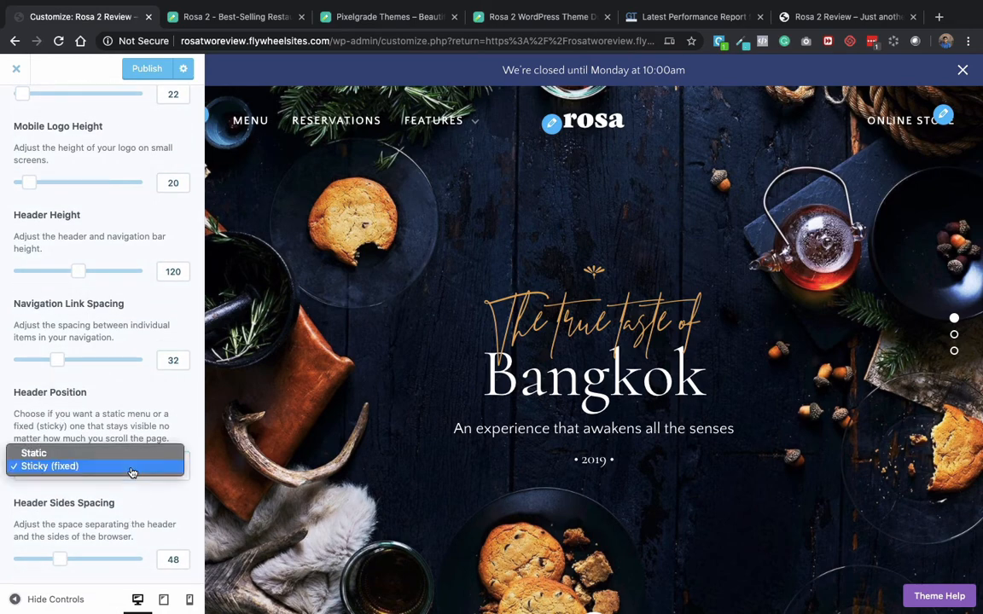
click(88, 453)
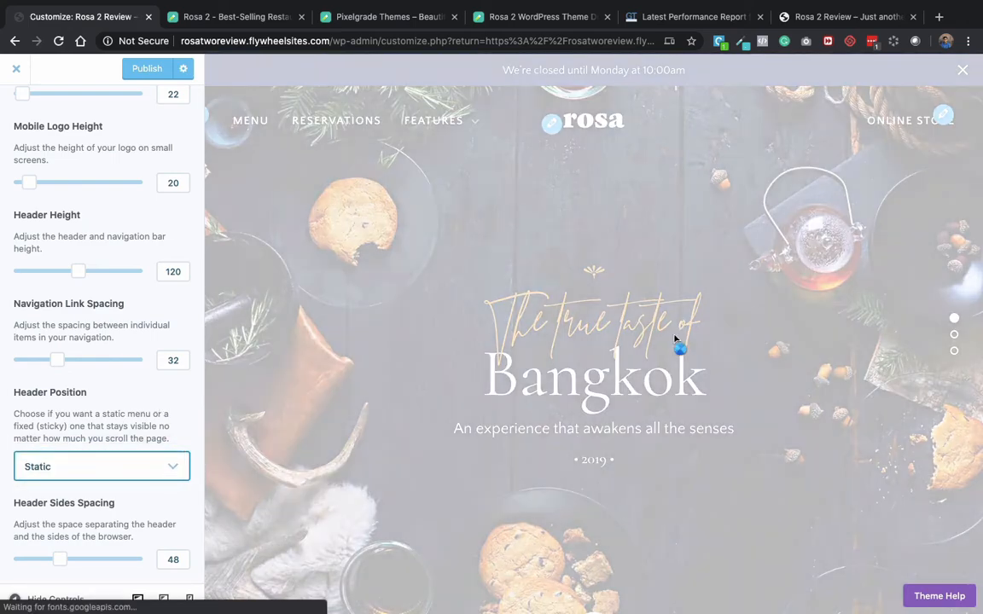
Check the static header in the homepage preview, set the header position to Sticky (fixed), recheck it and leave the Header options.
scroll(675, 337, down, 2)
scroll(674, 335, down, 20)
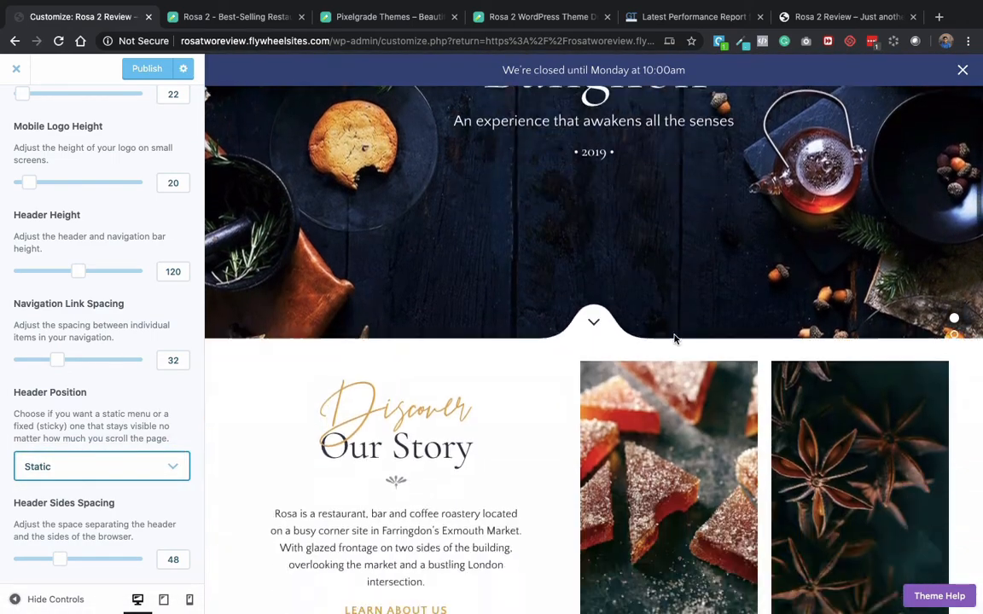
scroll(674, 339, up, 20)
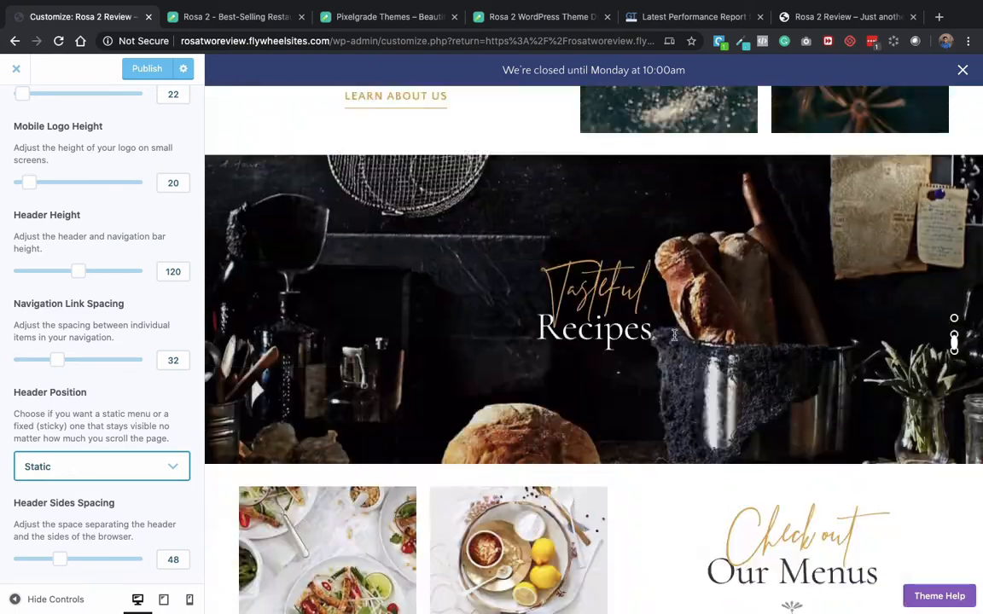
click(68, 462)
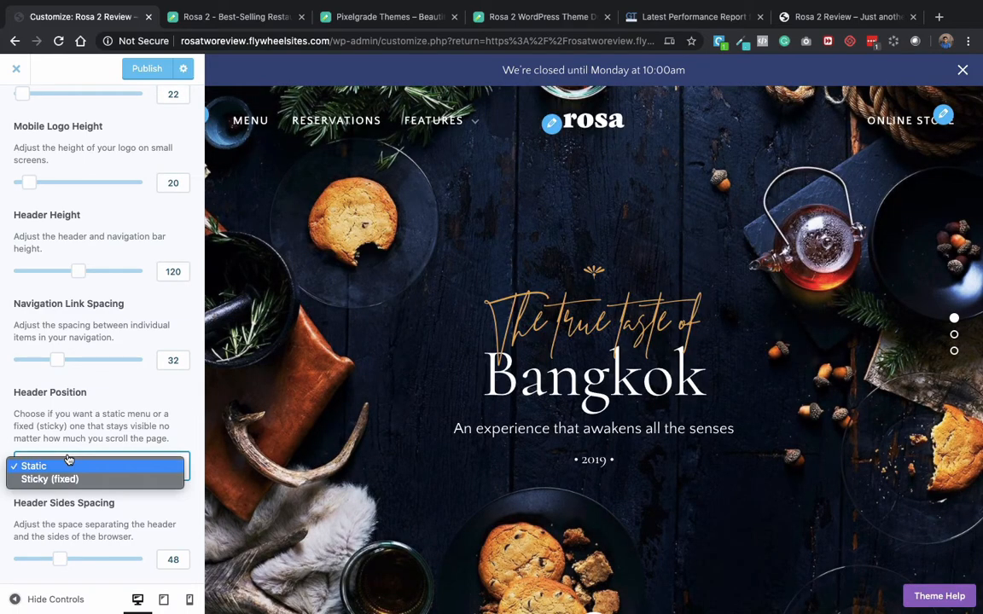
click(62, 479)
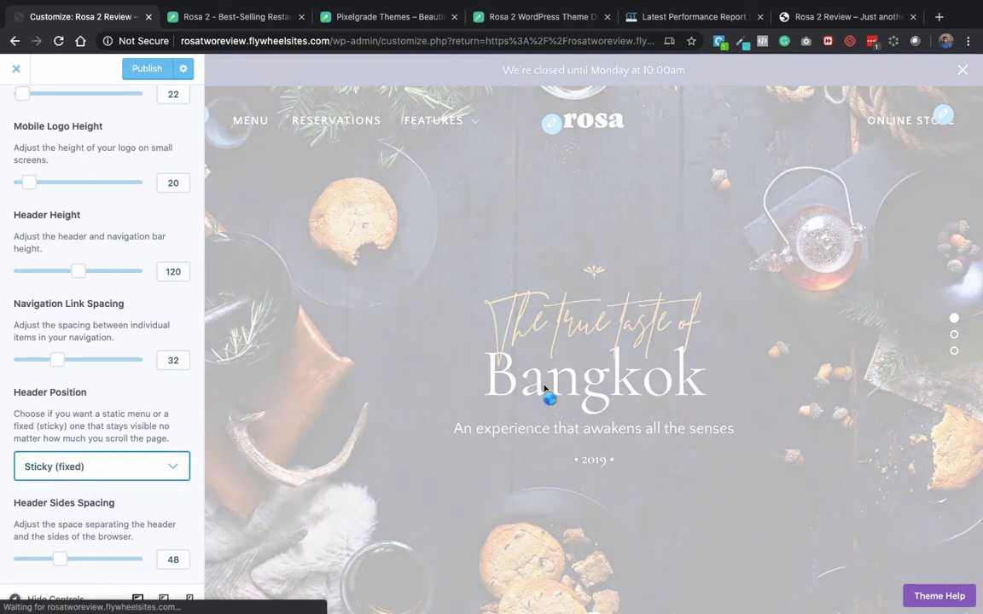
scroll(542, 386, down, 10)
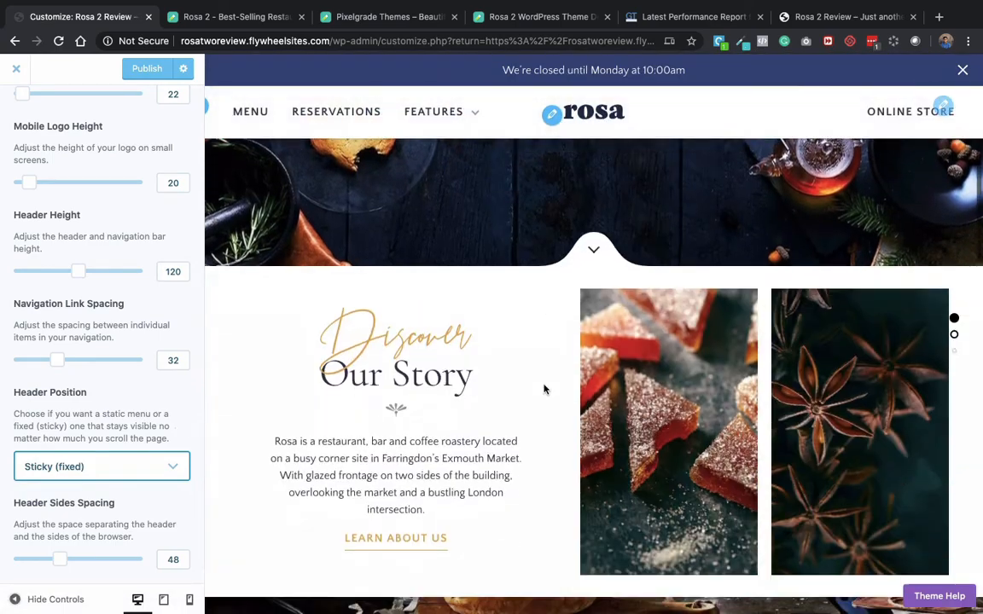
scroll(543, 385, up, 10)
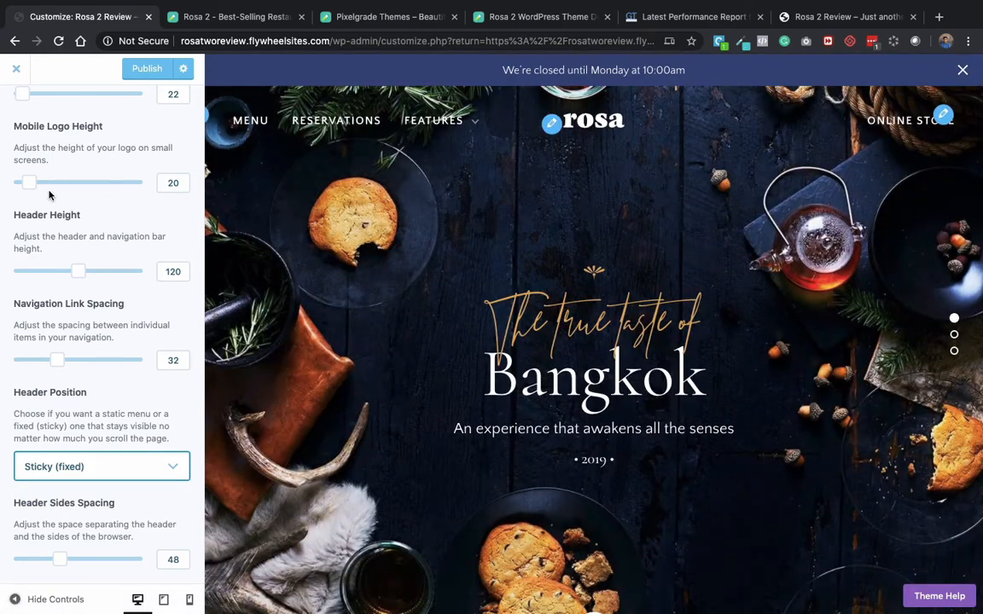
scroll(47, 176, up, 3)
click(23, 124)
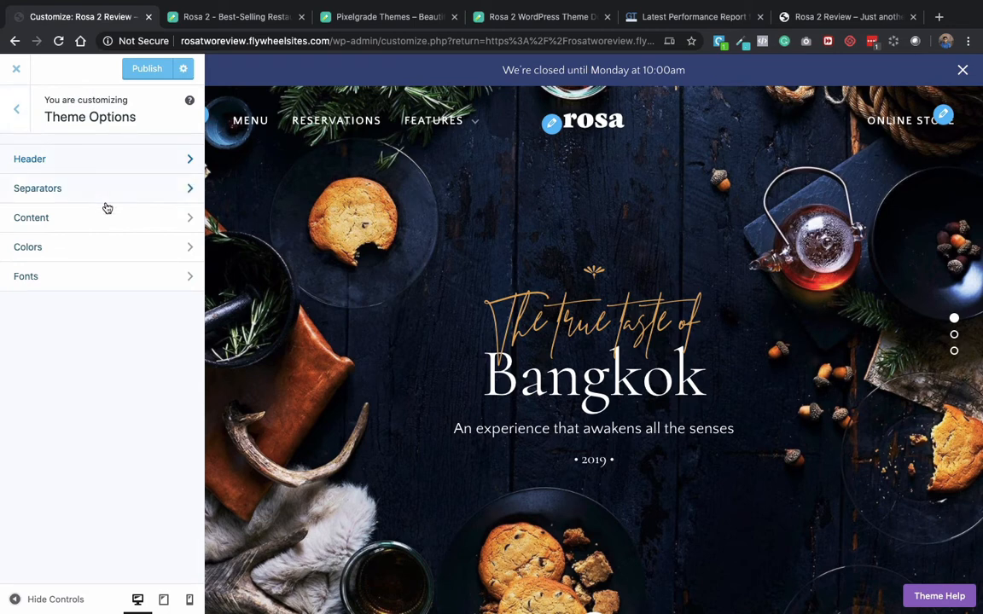
Change the separator symbol to the crossed curly swirl ornament and check it throughout the homepage preview.
click(134, 189)
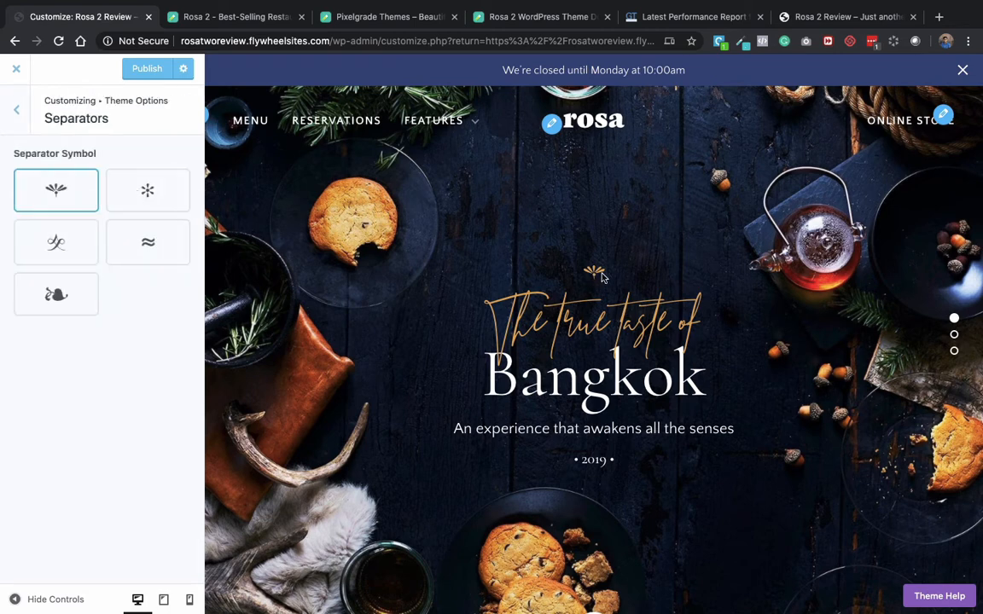
scroll(527, 453, down, 10)
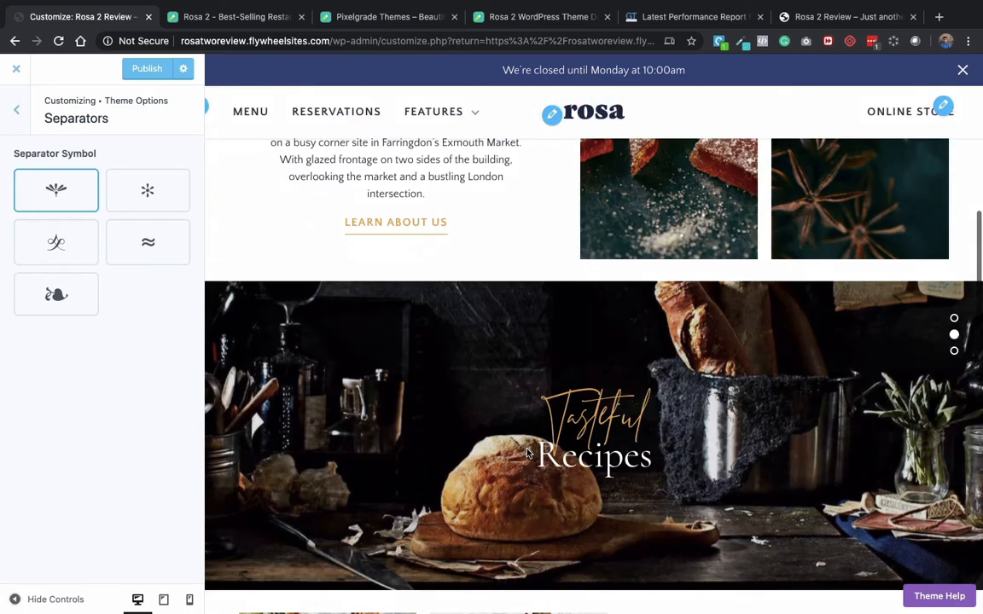
scroll(527, 453, up, 1)
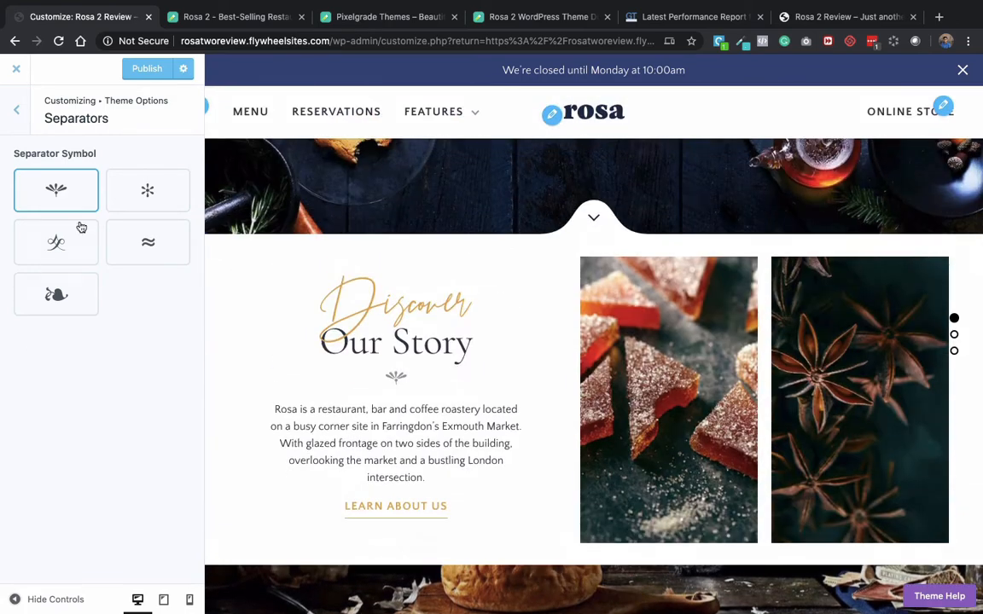
click(56, 246)
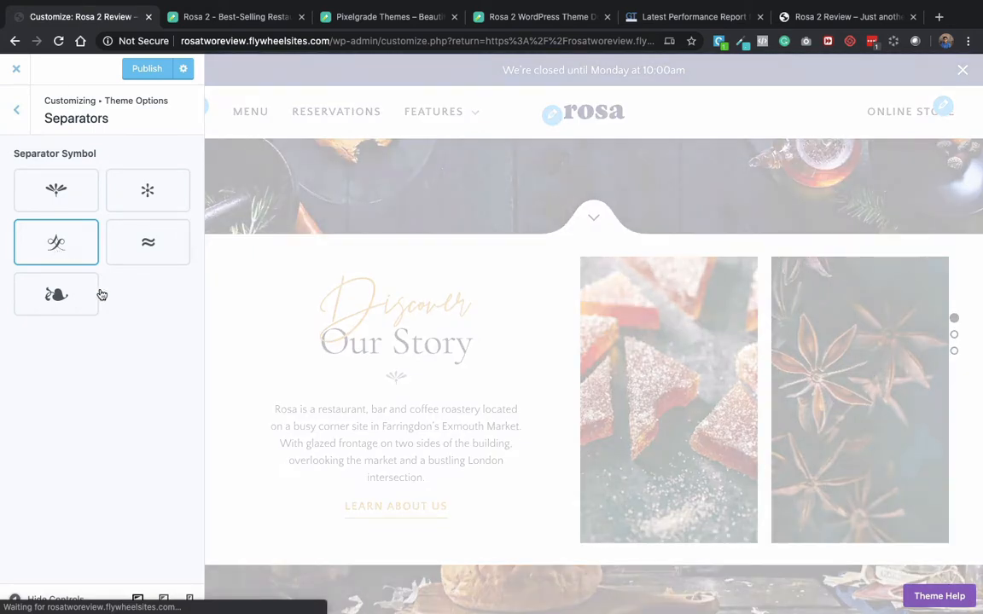
scroll(498, 345, up, 5)
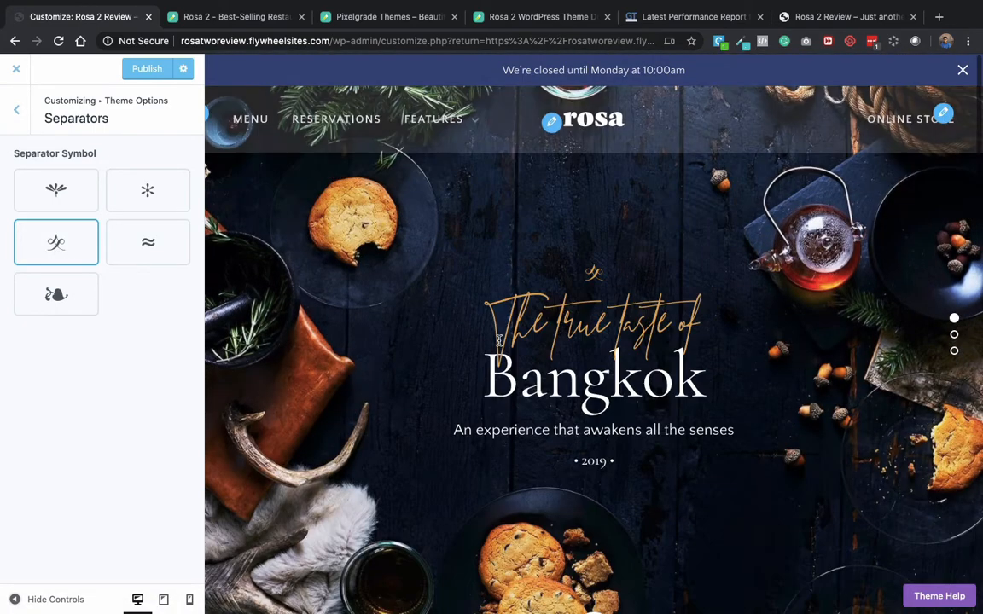
scroll(499, 343, down, 5)
scroll(499, 343, up, 5)
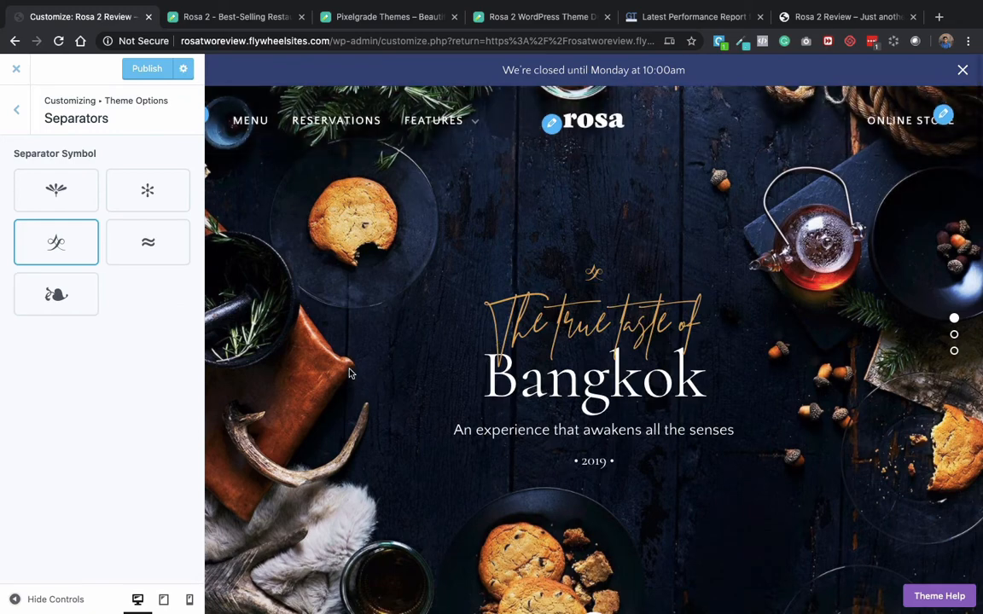
scroll(348, 373, down, 10)
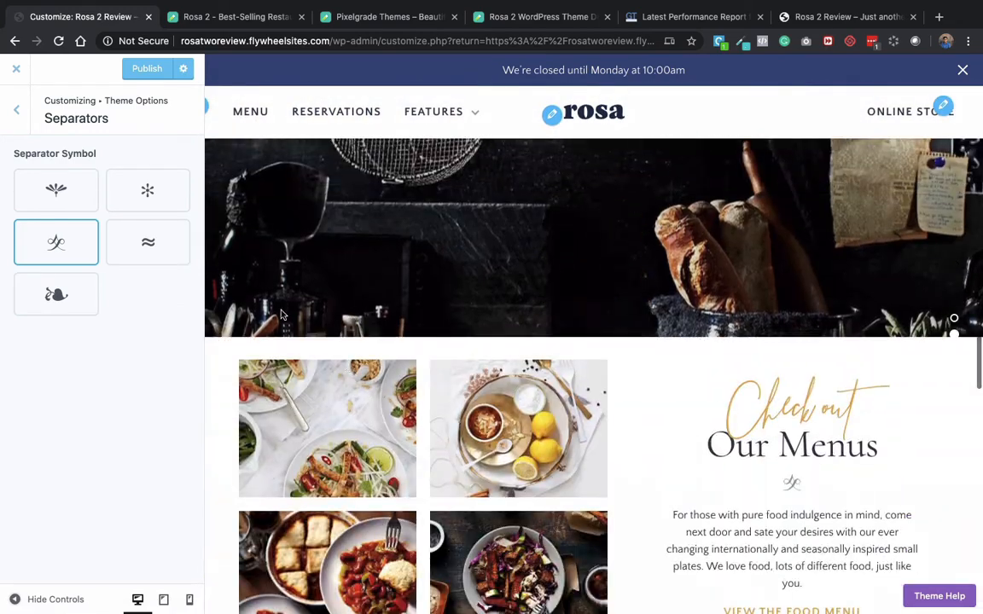
click(14, 110)
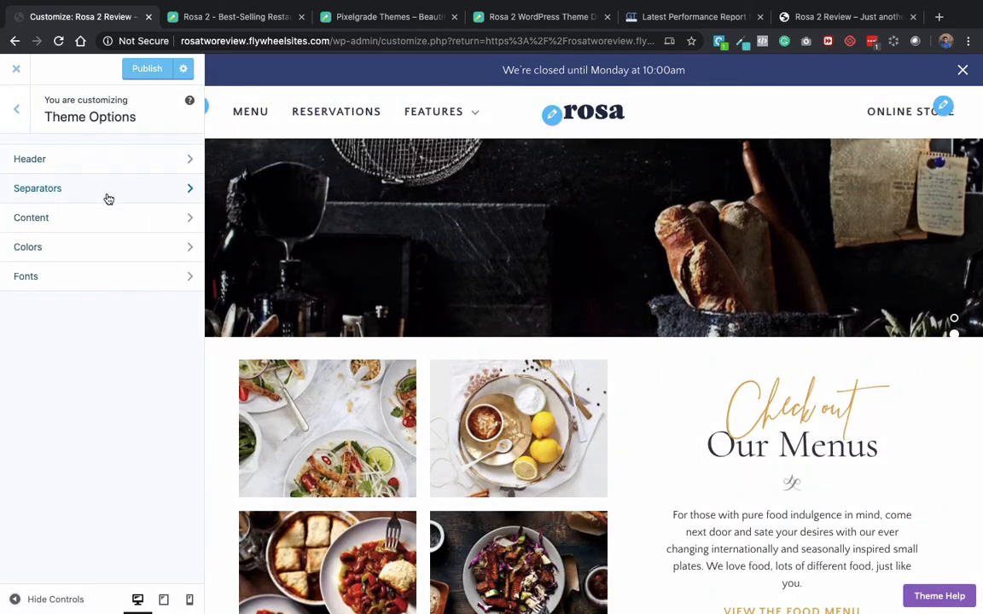
Review the archive display options under Content and the theme colors, including the Theme Primary Color picker.
click(109, 225)
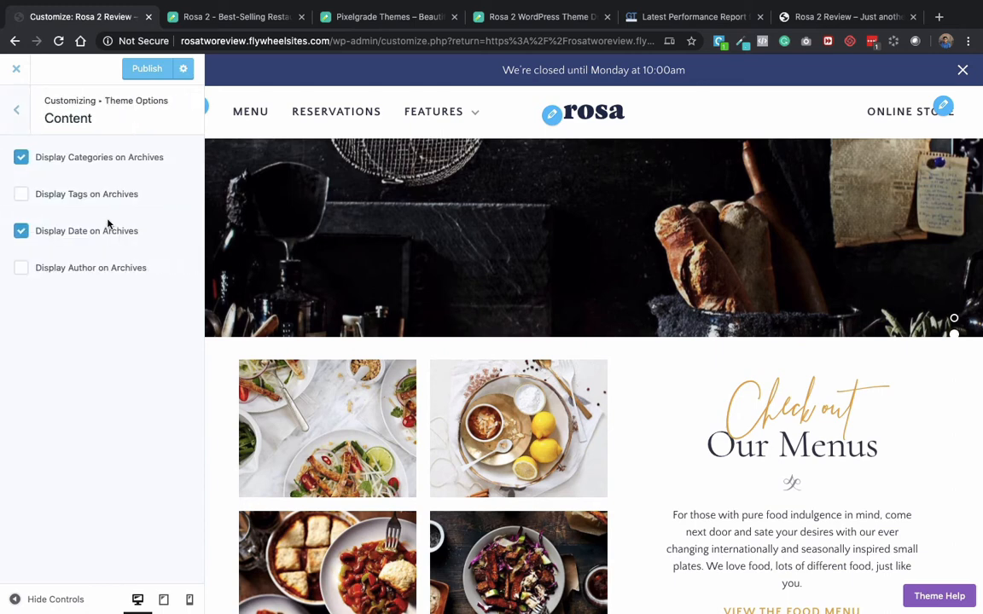
click(20, 113)
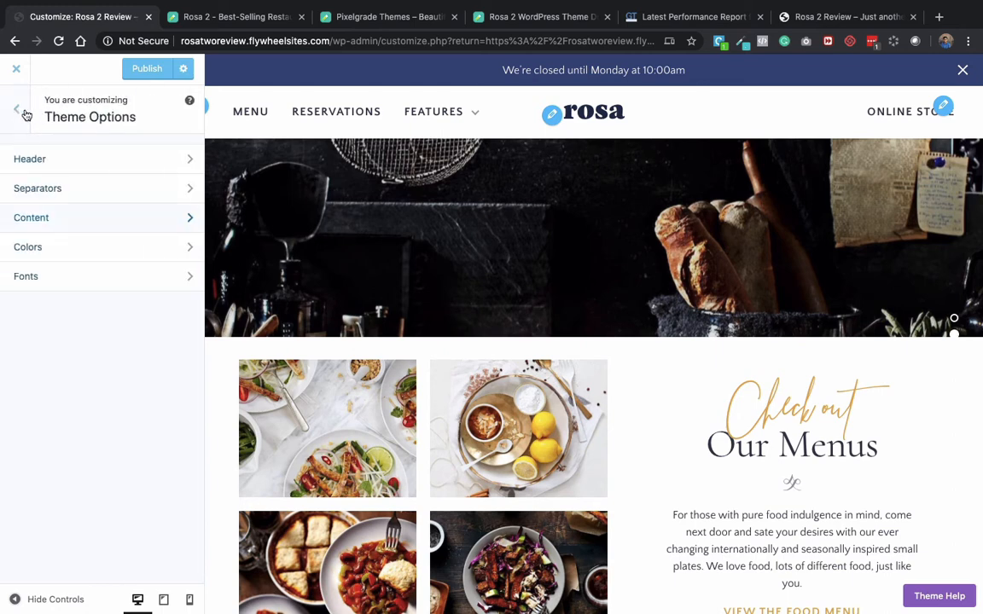
click(162, 257)
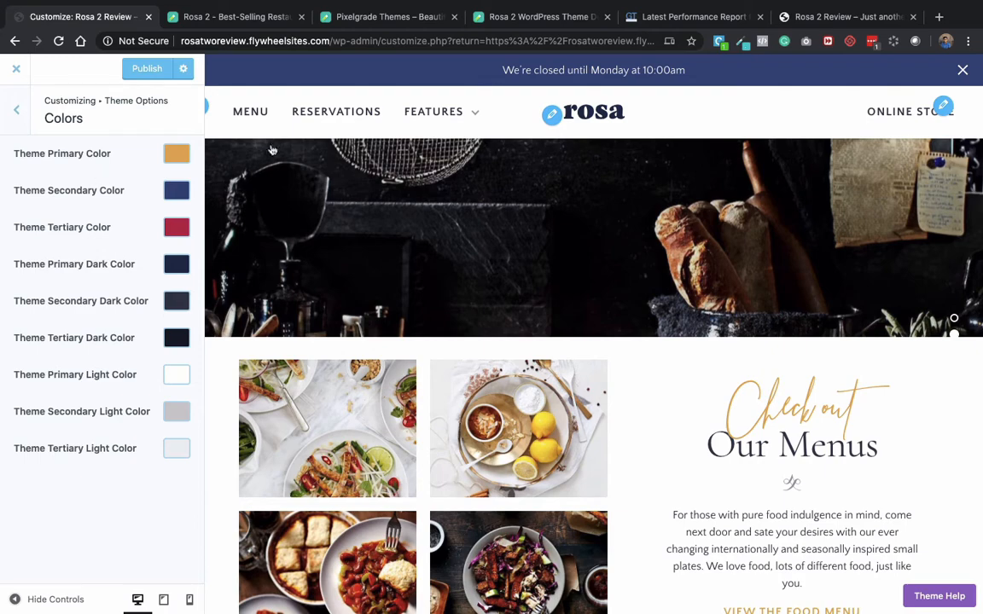
scroll(517, 216, up, 5)
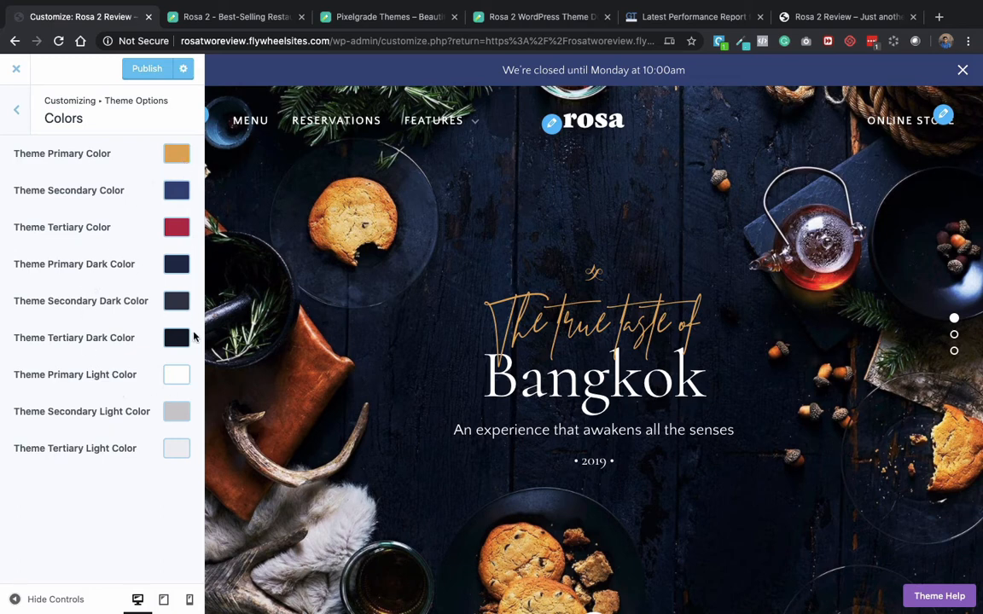
click(182, 155)
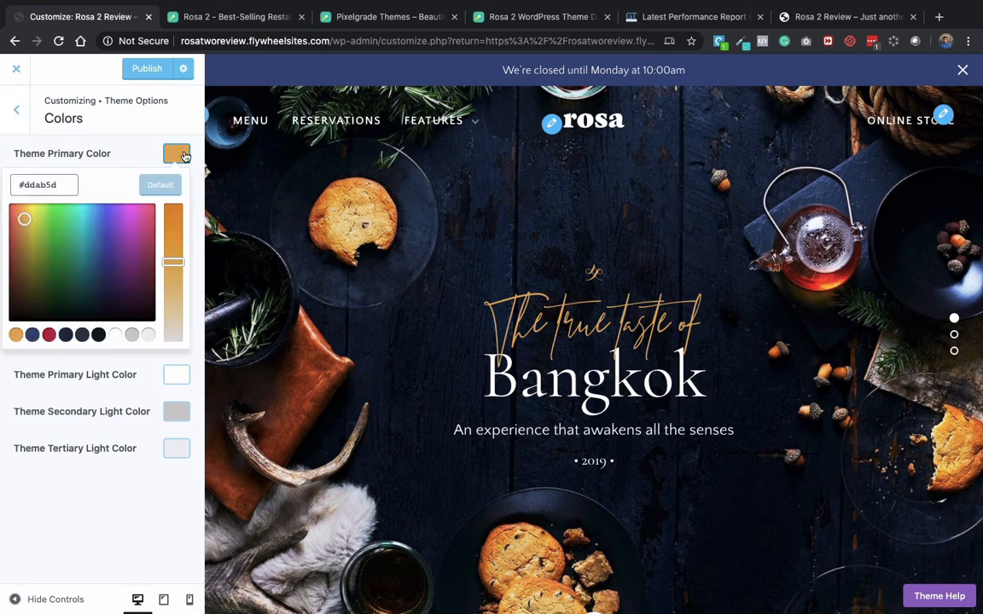
click(77, 509)
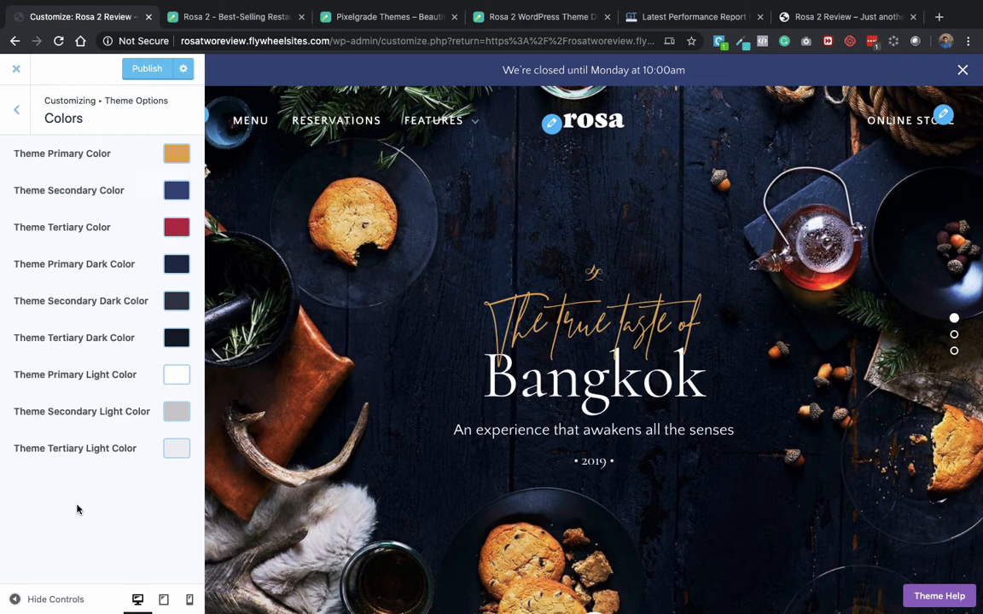
click(22, 120)
Review the Body and Heading font options, including the Heading 1 settings, against the homepage preview and leave the Theme Options.
click(53, 283)
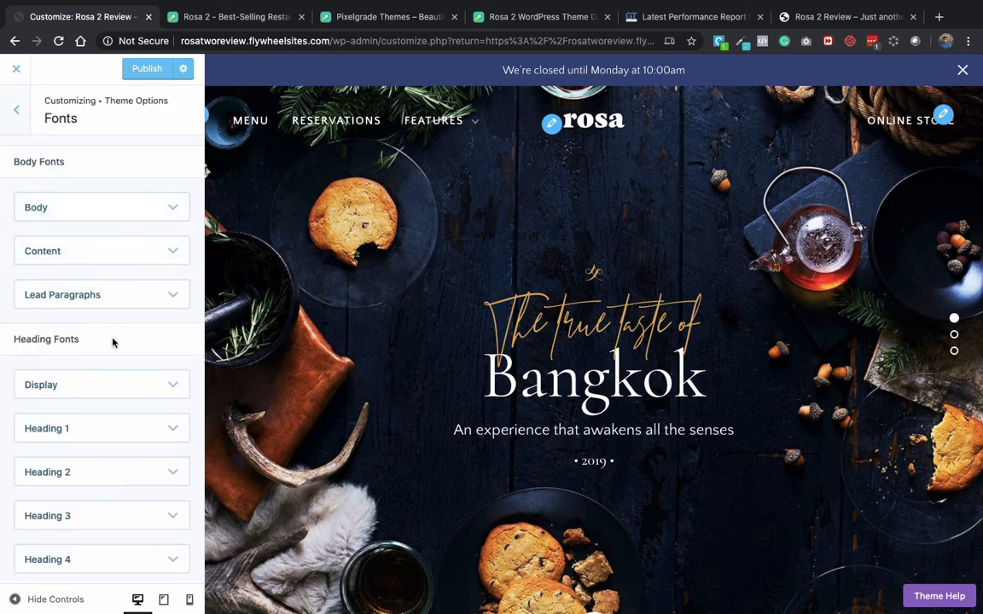
scroll(112, 342, down, 2)
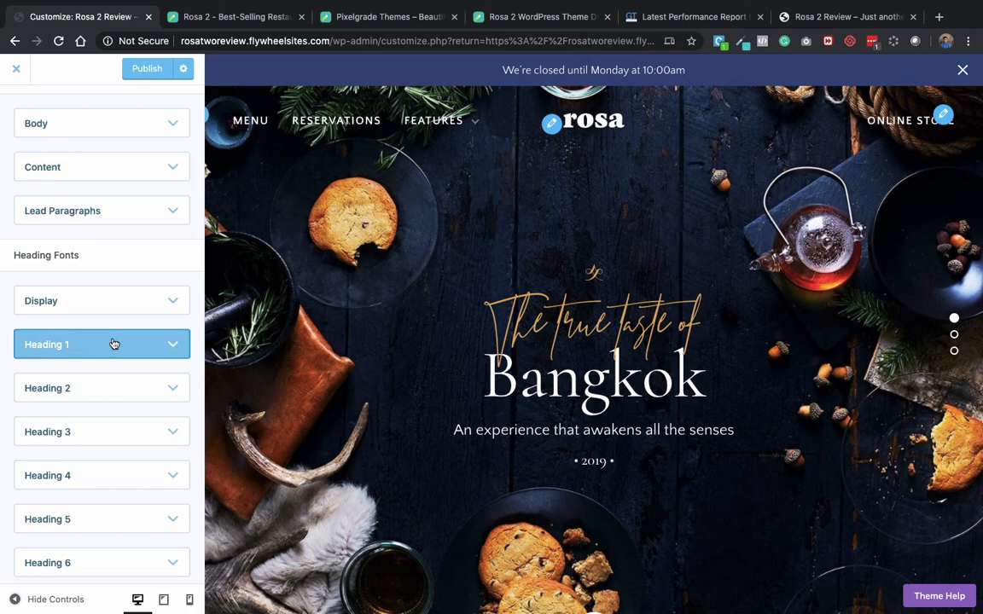
scroll(103, 275, down, 2)
click(105, 278)
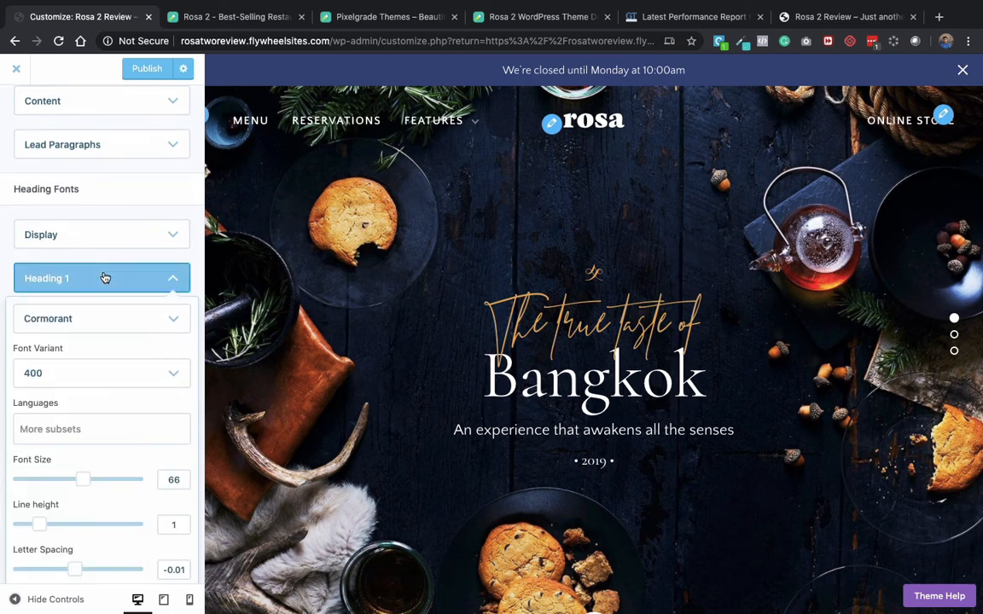
click(105, 277)
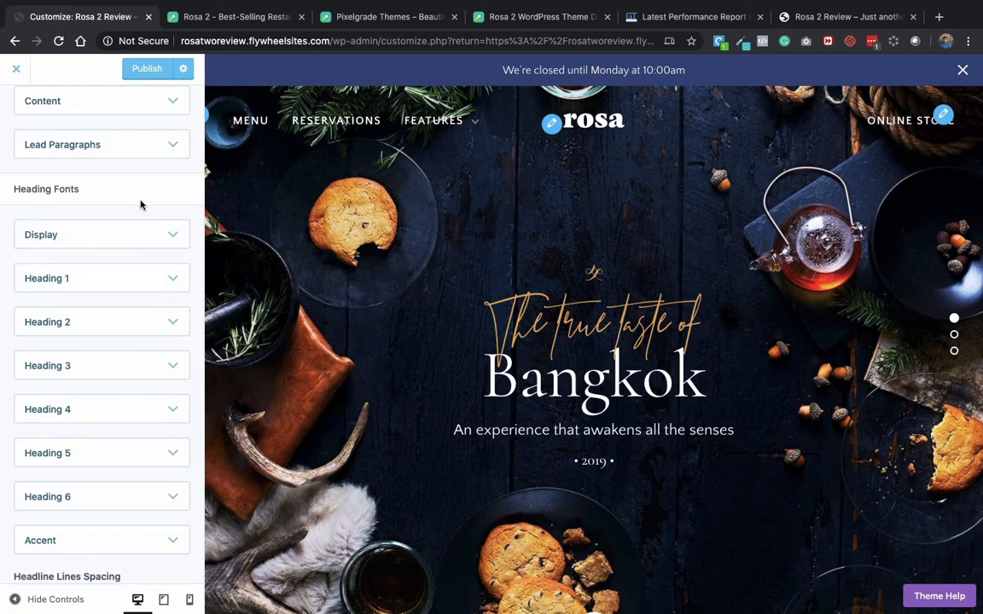
scroll(137, 436, down, 3)
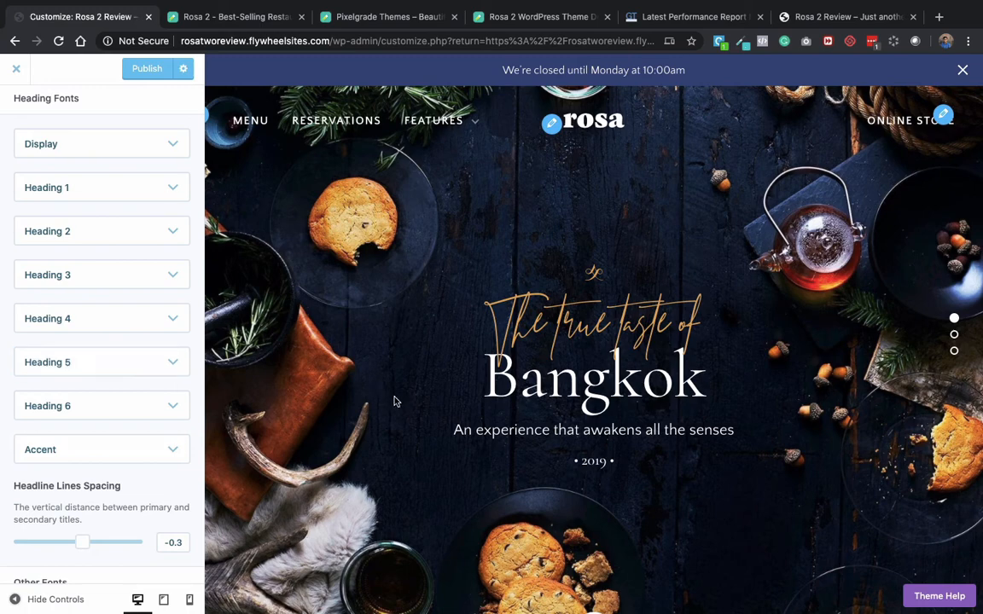
scroll(394, 401, down, 5)
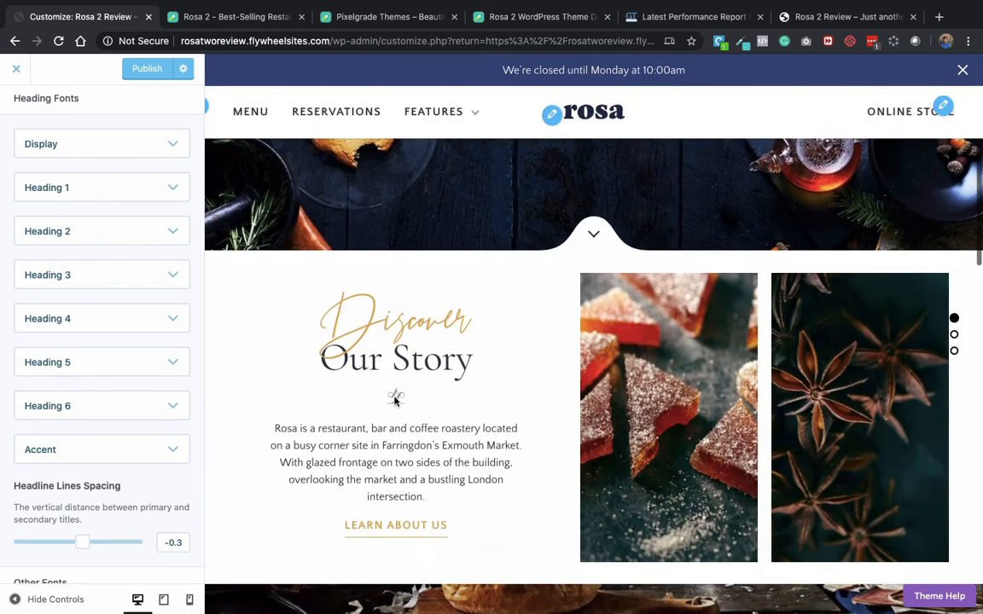
scroll(394, 401, down, 8)
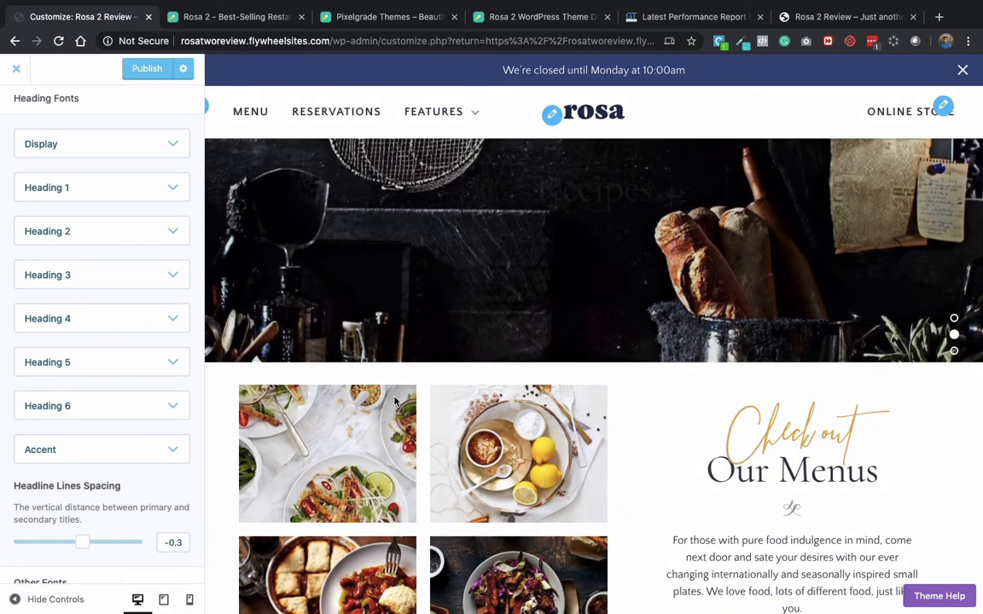
scroll(401, 342, up, 13)
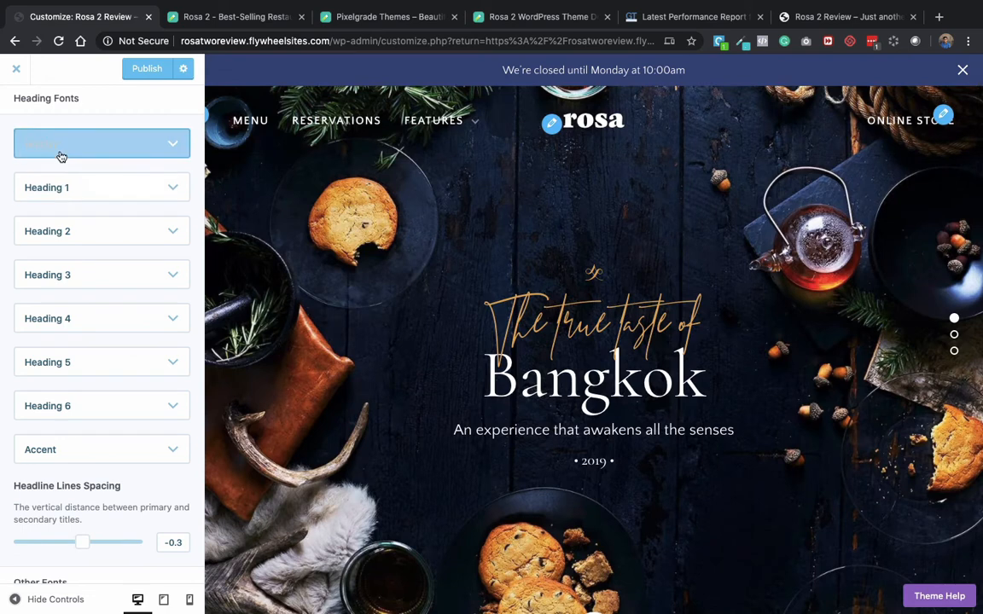
scroll(61, 156, up, 3)
click(17, 115)
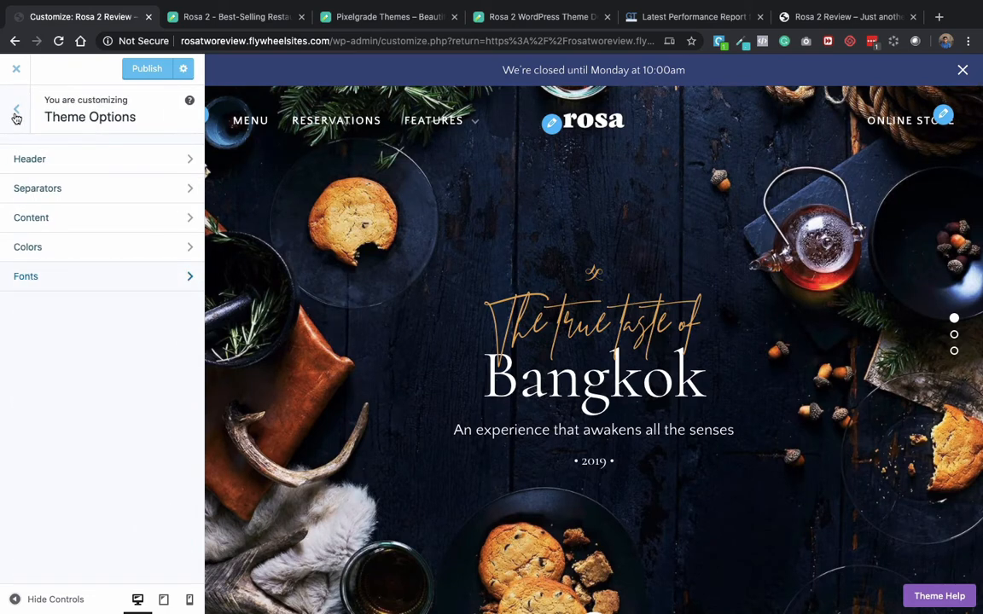
click(17, 115)
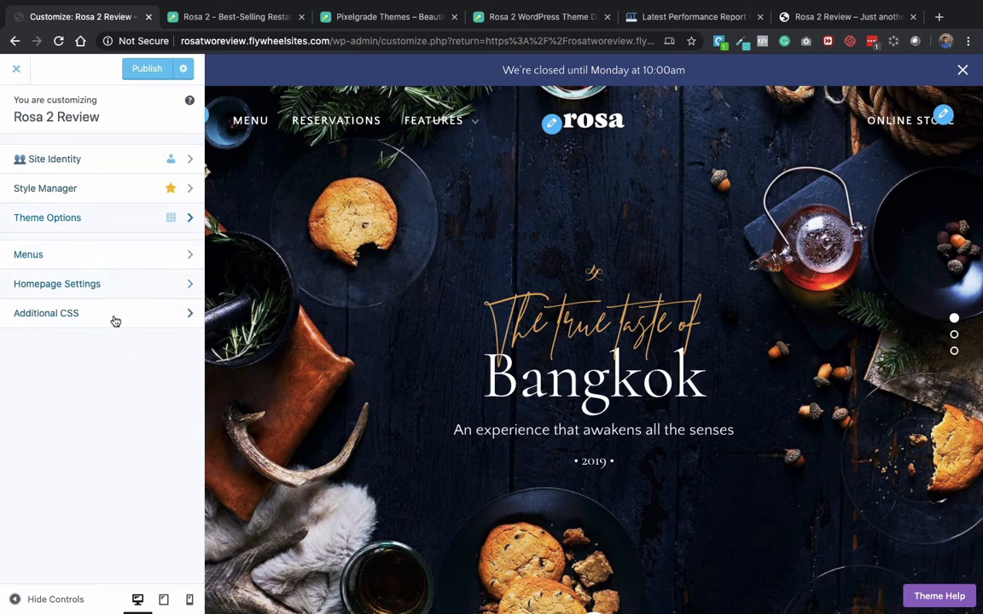
Publish the customizer changes, dismiss the color rating survey and return to the WordPress dashboard.
click(134, 66)
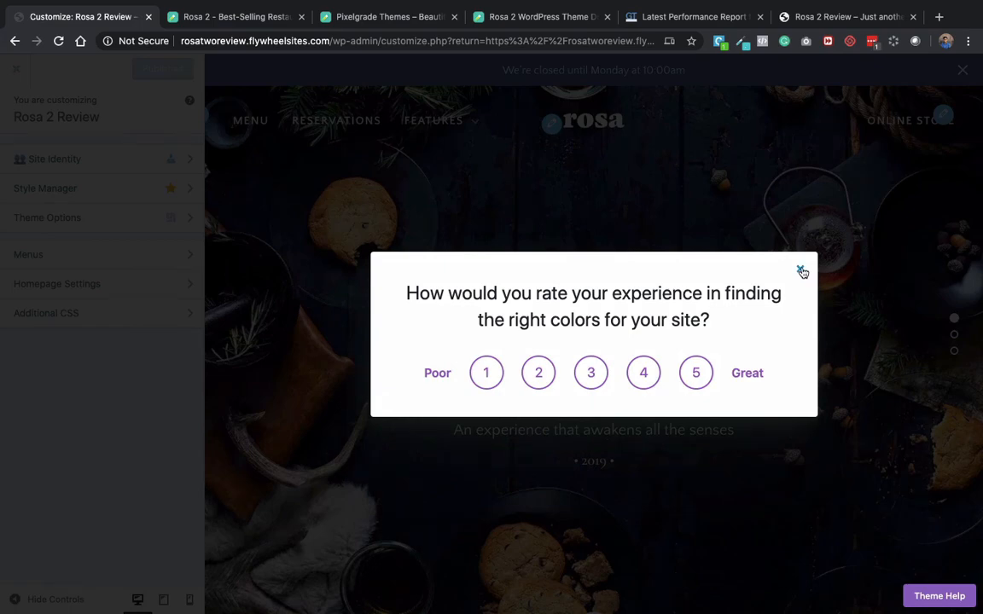
click(801, 269)
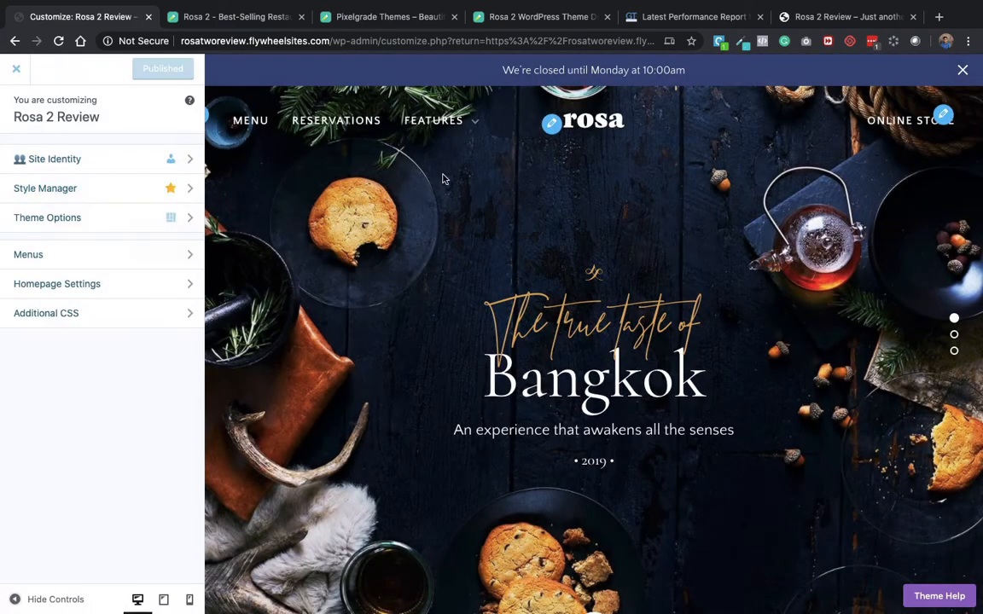
click(17, 70)
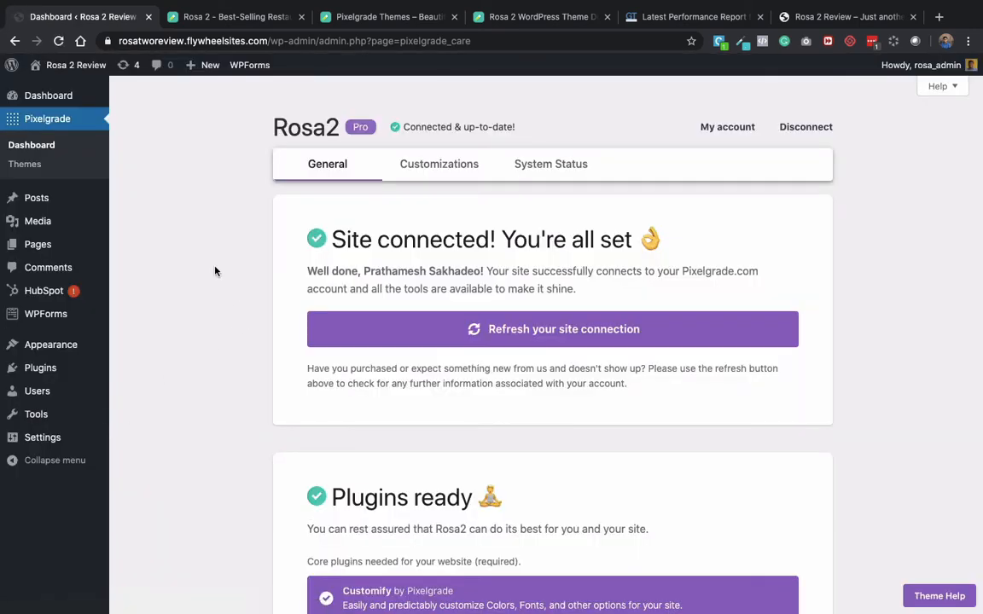
Dismiss the HubSpot notice in the list of all pages and open the Home Page for editing at its Our Story section.
mouse_move(85, 246)
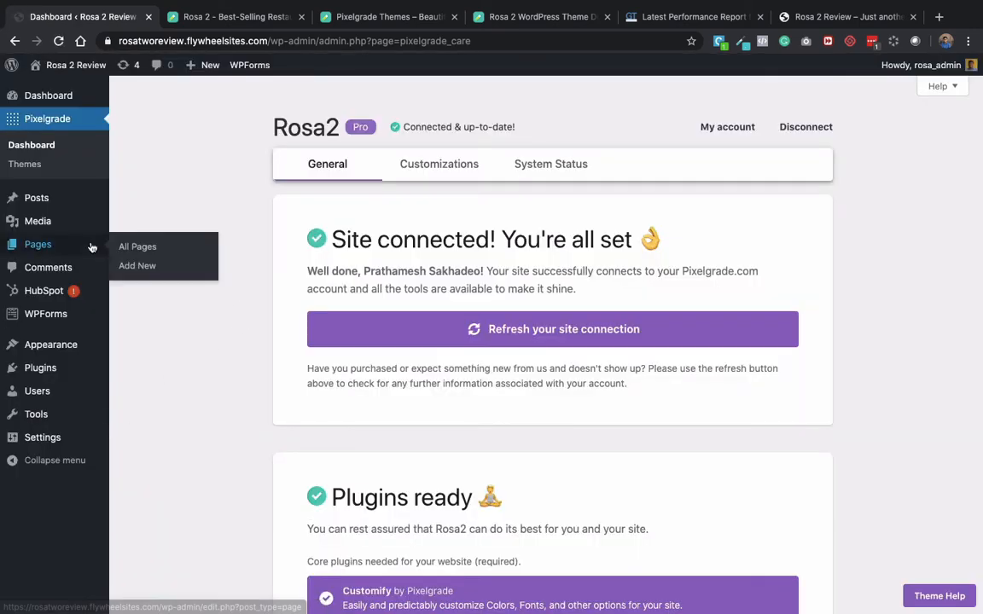
click(129, 248)
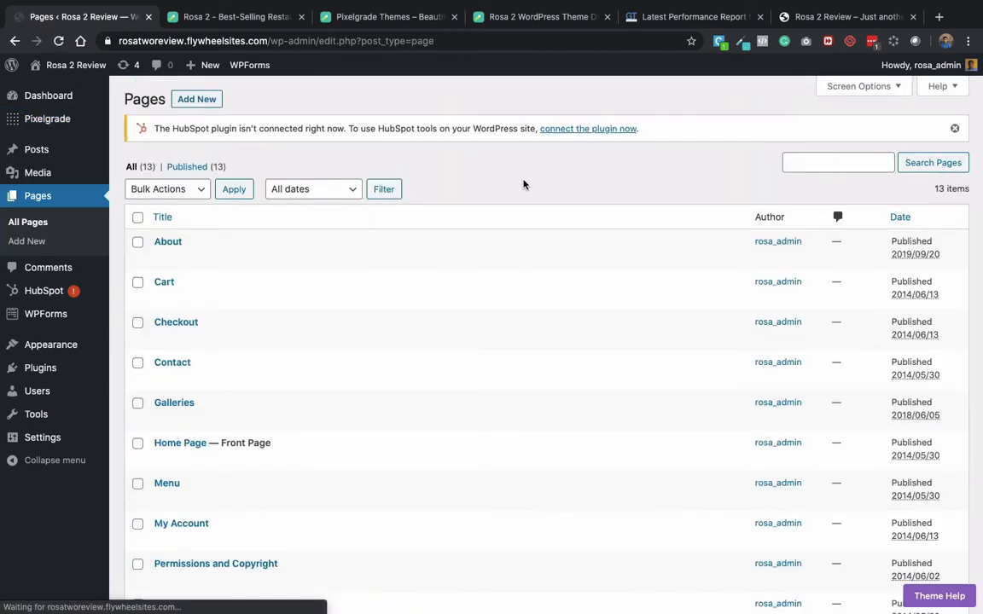
click(955, 128)
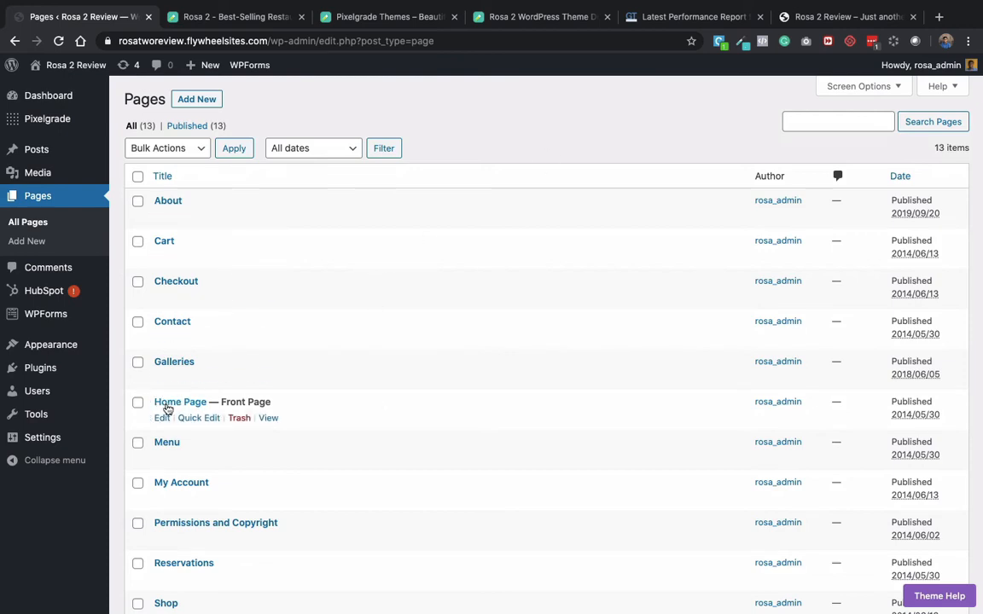
click(161, 419)
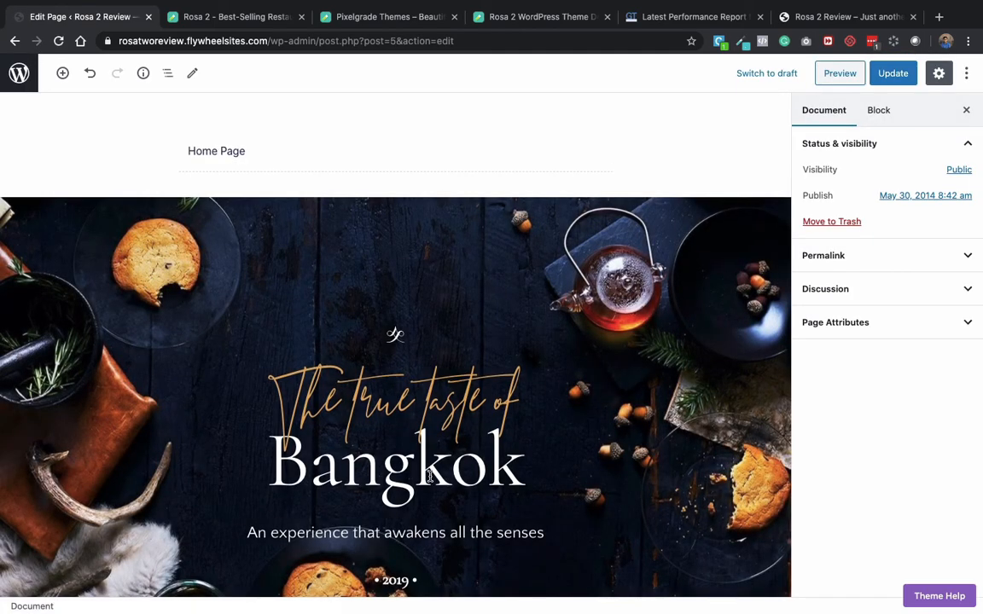
scroll(429, 476, down, 7)
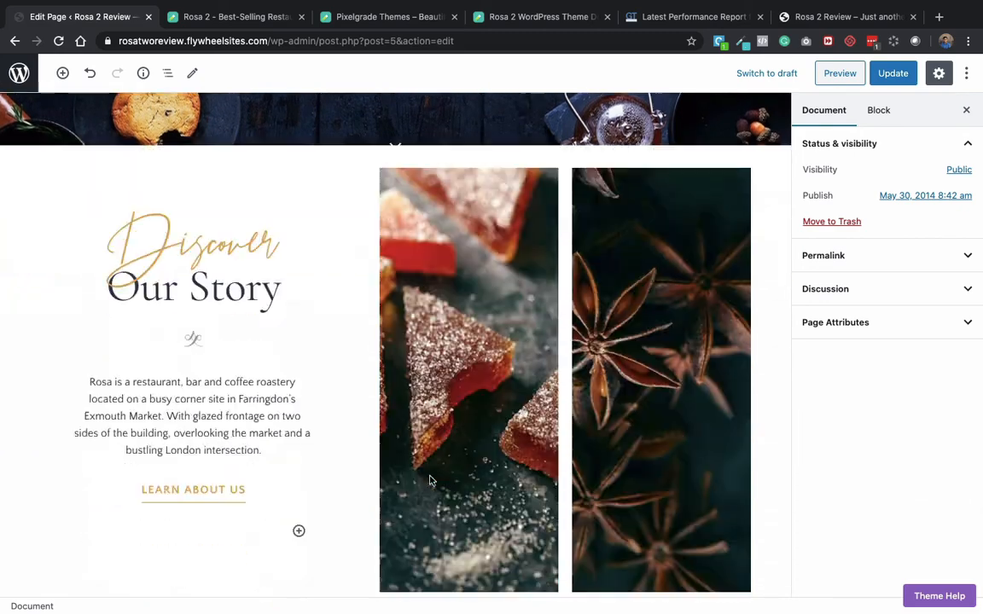
scroll(429, 480, down, 2)
scroll(430, 478, up, 3)
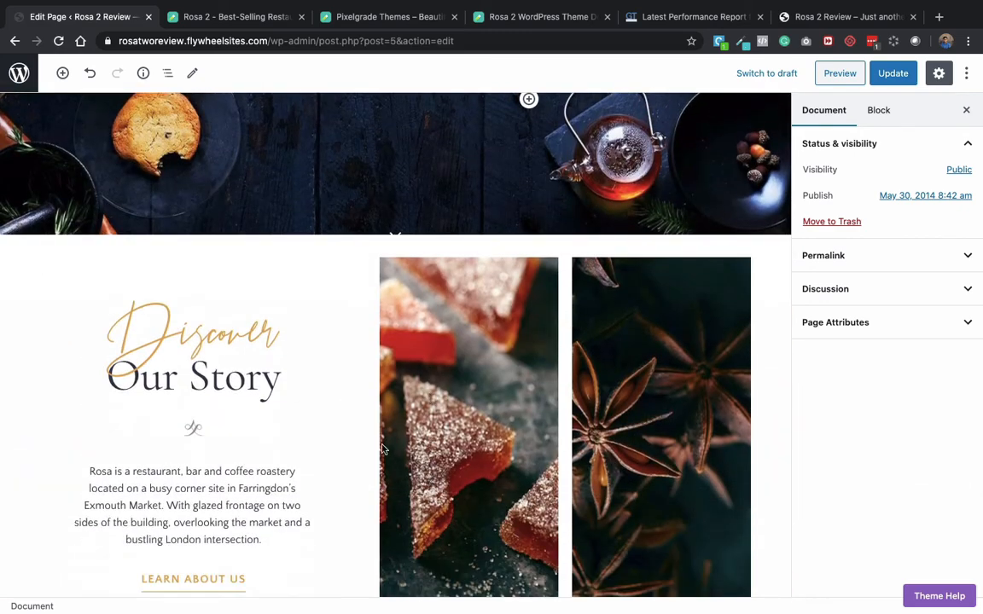
click(184, 309)
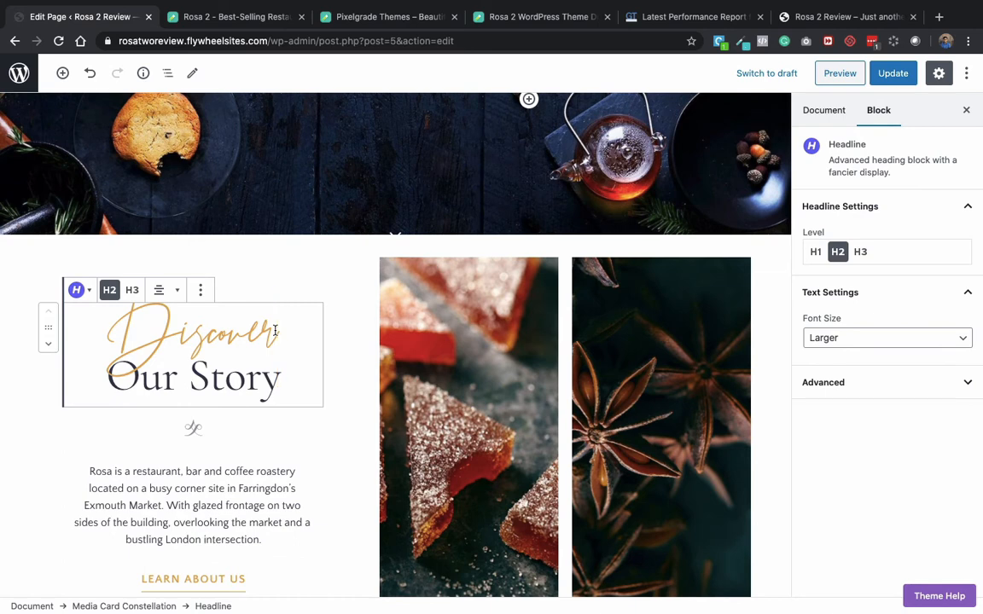
key(BackSpace)
key(ctrl+a)
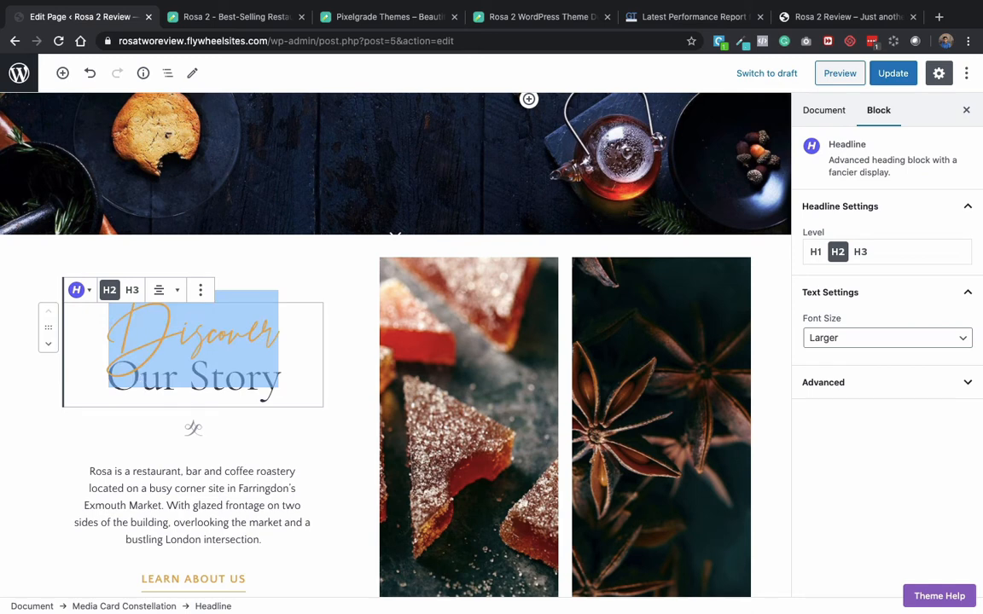
text(M)
key(ctrl+z)
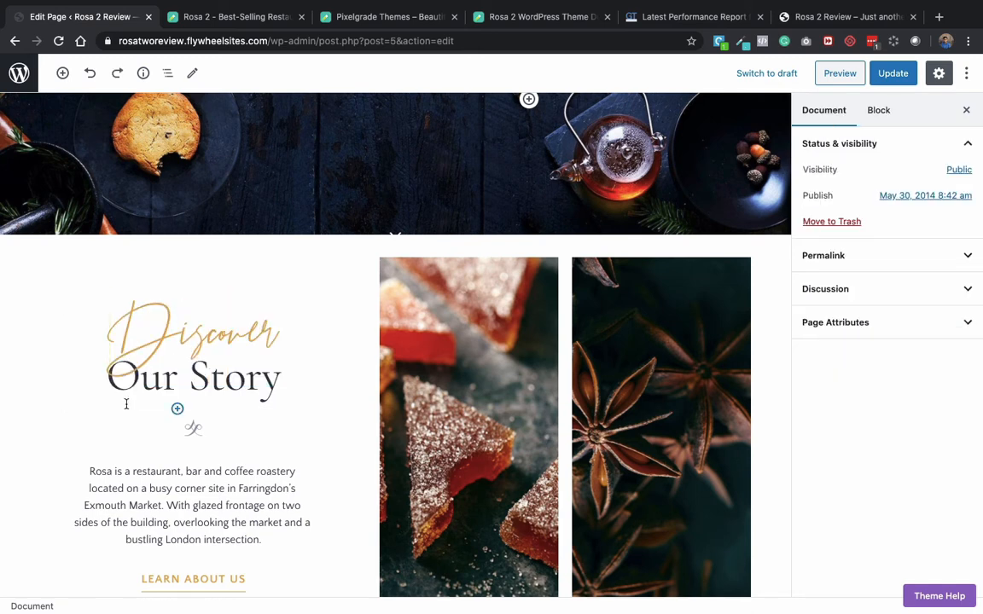
Replace "Our" with "My" in the home page's "Discover Our Story" headline.
click(193, 384)
drag(109, 378, 174, 378)
text(My)
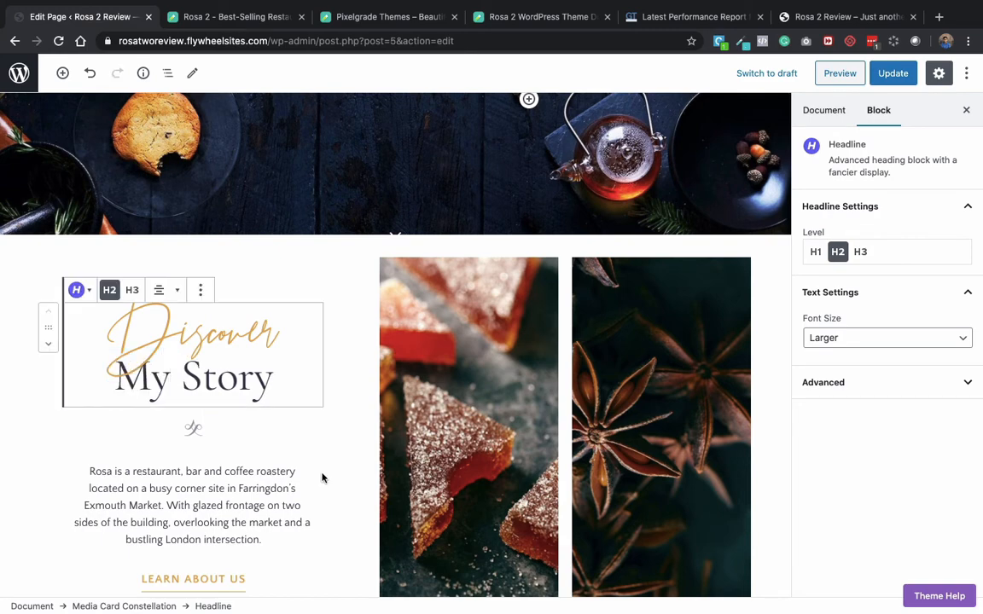
click(340, 476)
Review the home page's sections in the editor, from the hero through the recipes, menus and Culinary Delightful content.
scroll(340, 476, down, 3)
scroll(340, 476, down, 8)
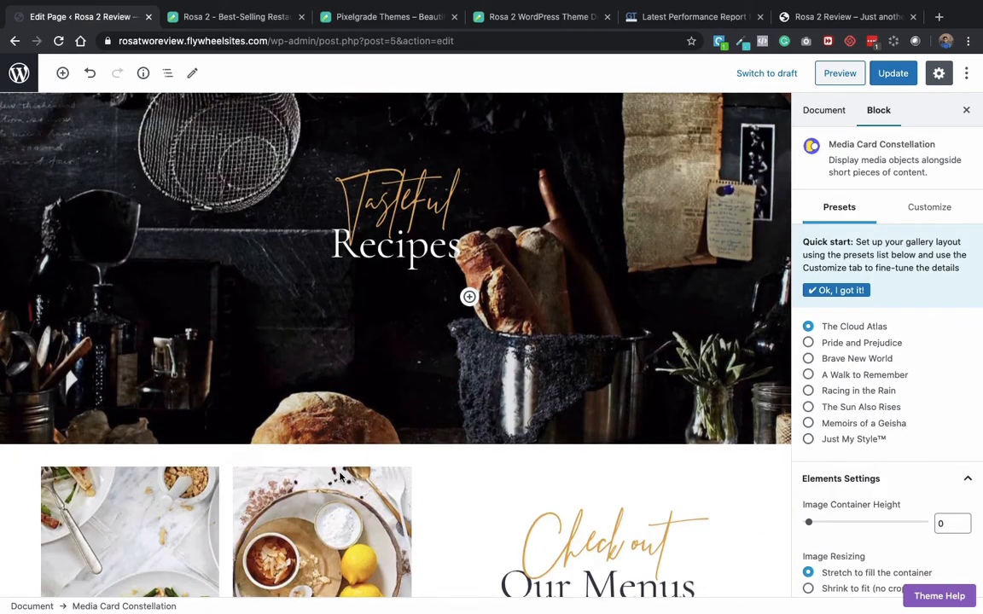
scroll(339, 476, down, 8)
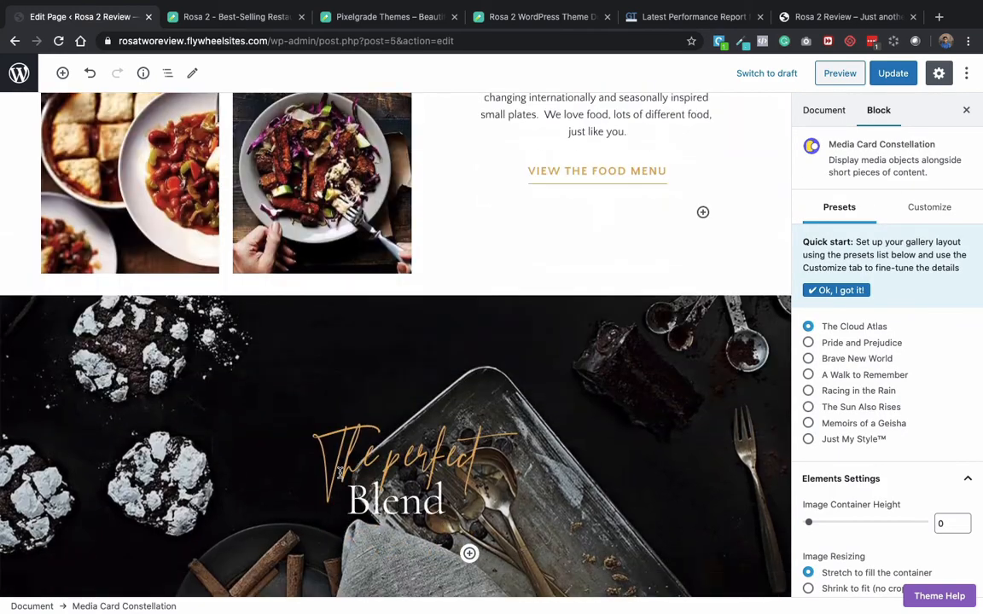
scroll(339, 476, down, 7)
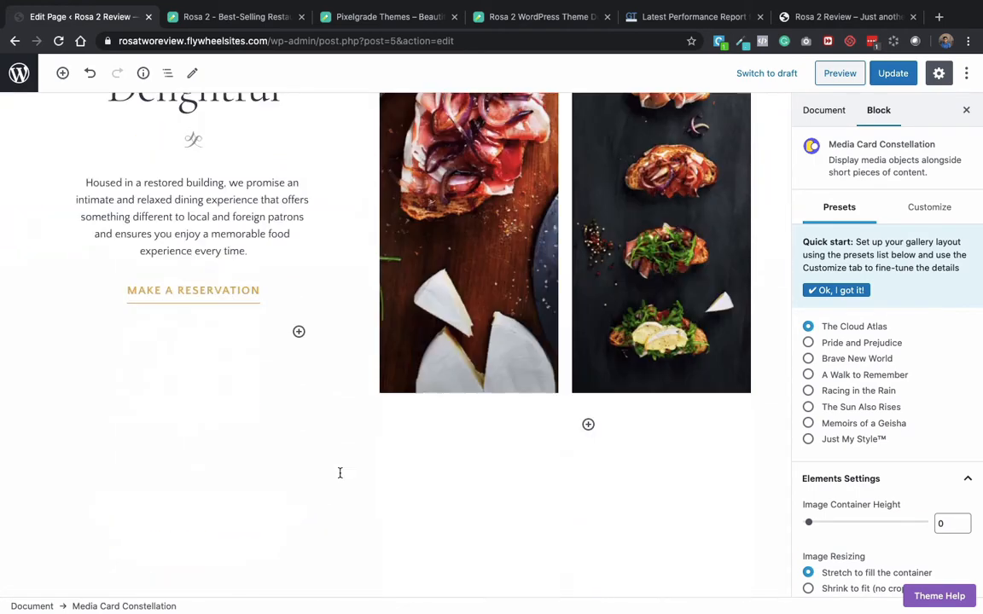
scroll(339, 475, up, 3)
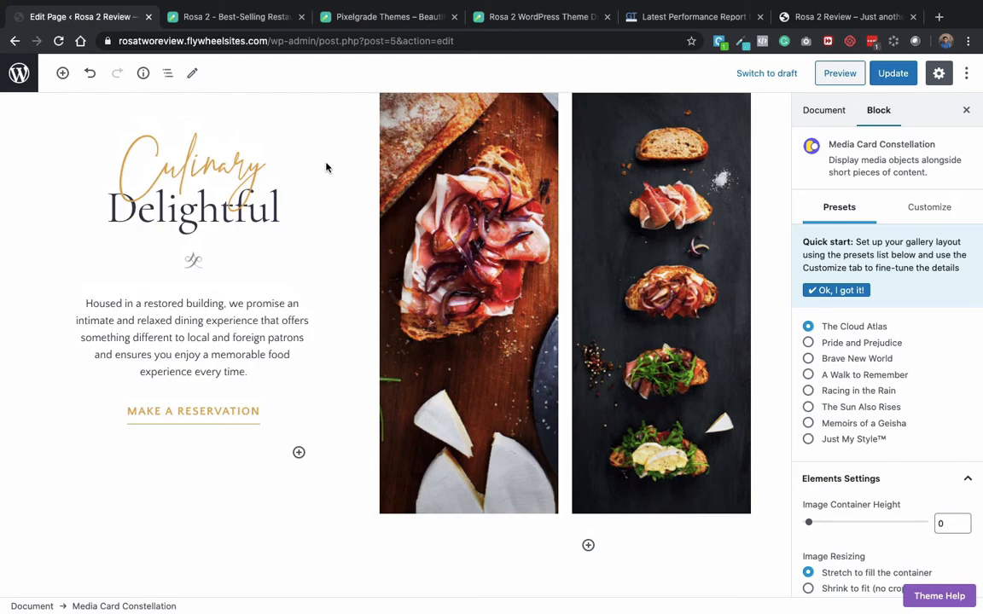
scroll(325, 167, up, 20)
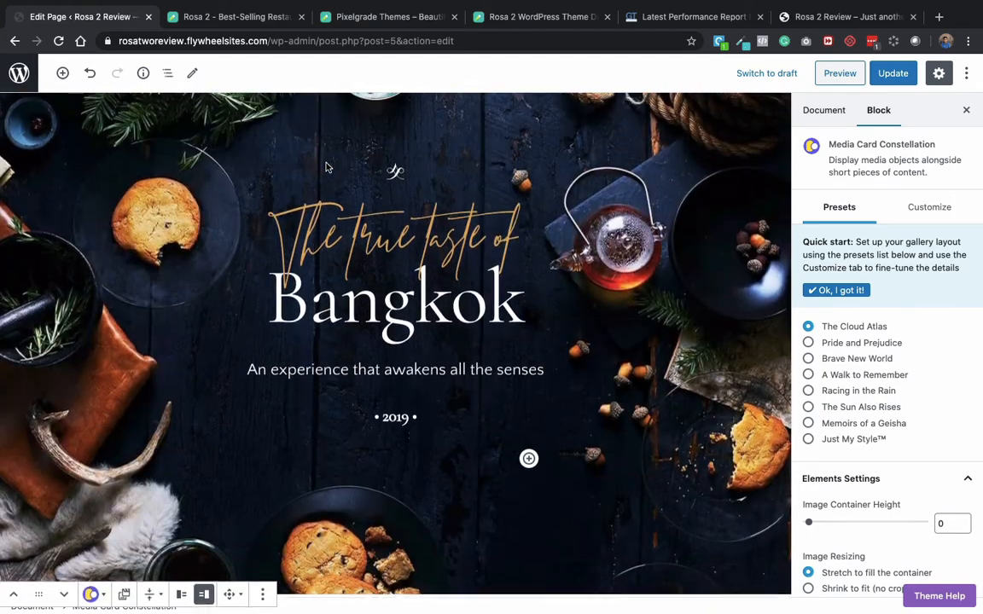
scroll(326, 167, down, 12)
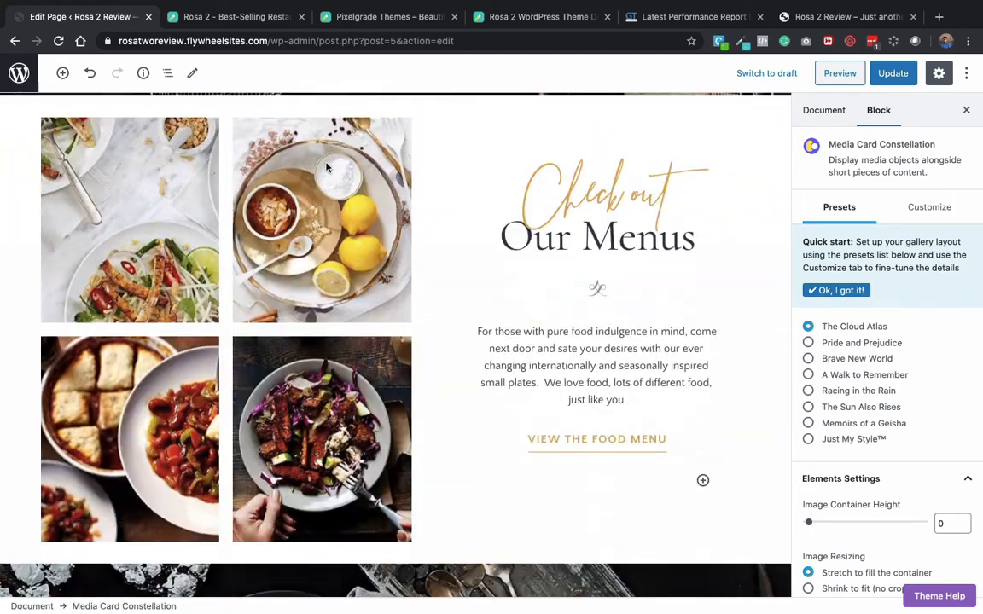
scroll(326, 167, down, 10)
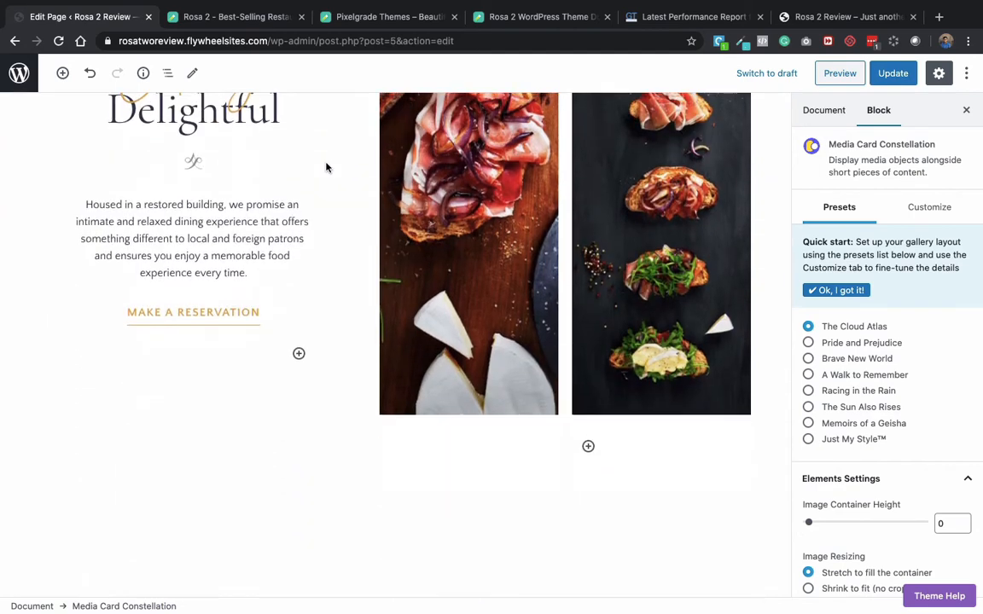
scroll(614, 465, down, 2)
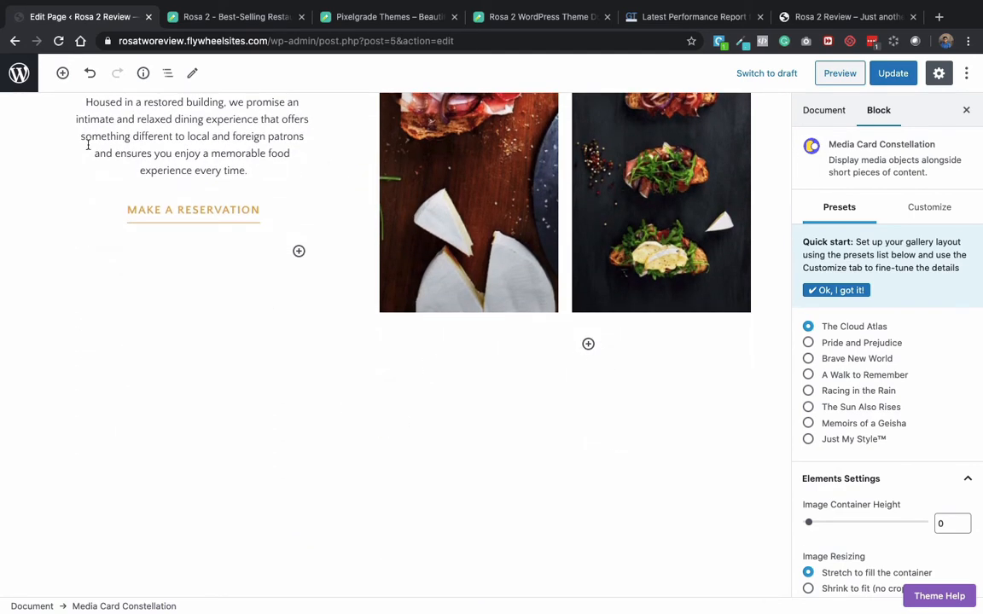
Browse the available content blocks, examining the Nova Blocks collection and the other block categories, and close the block library.
click(62, 73)
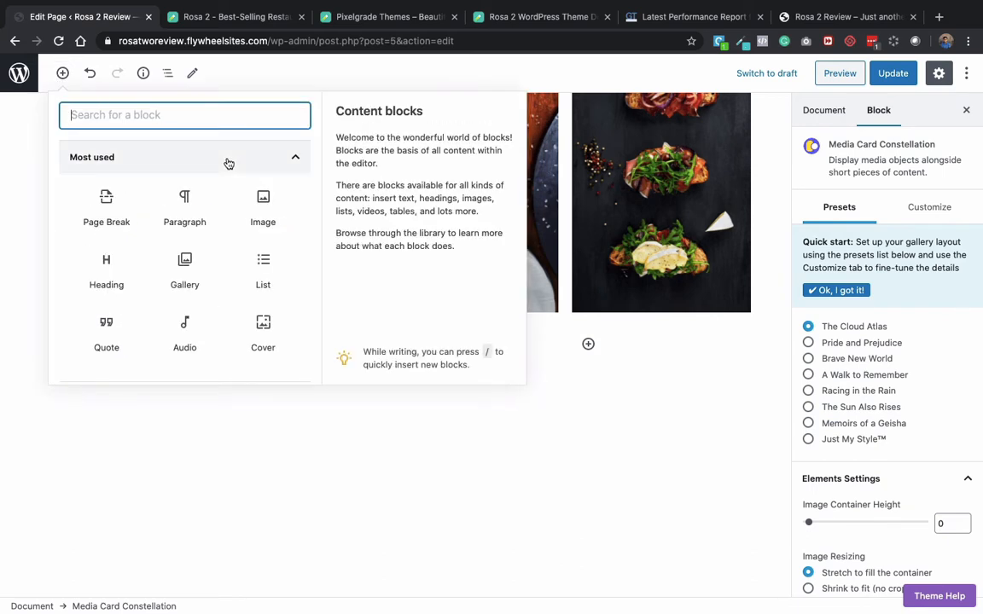
scroll(229, 163, down, 1)
scroll(228, 164, up, 2)
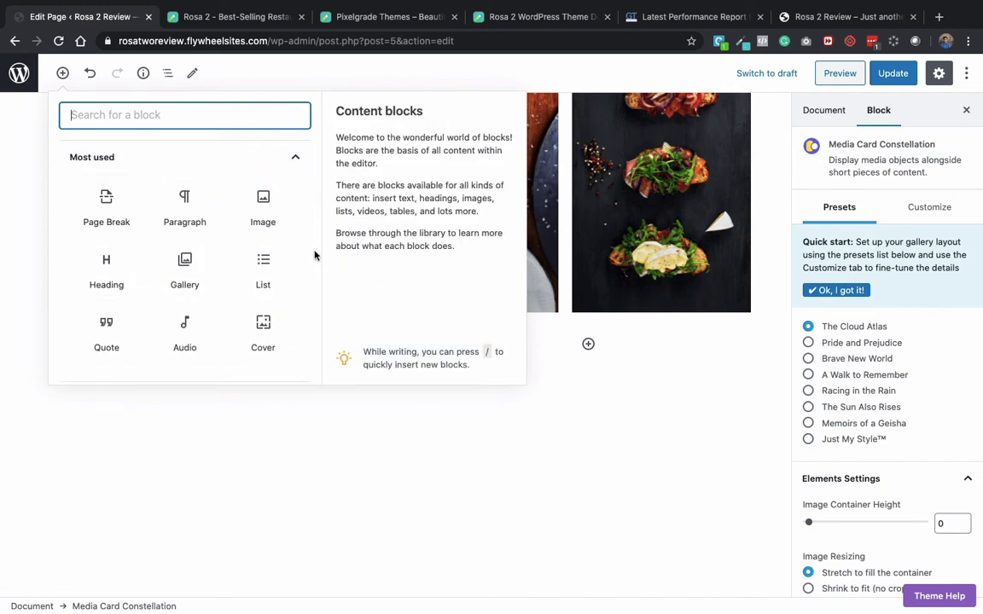
scroll(314, 255, down, 5)
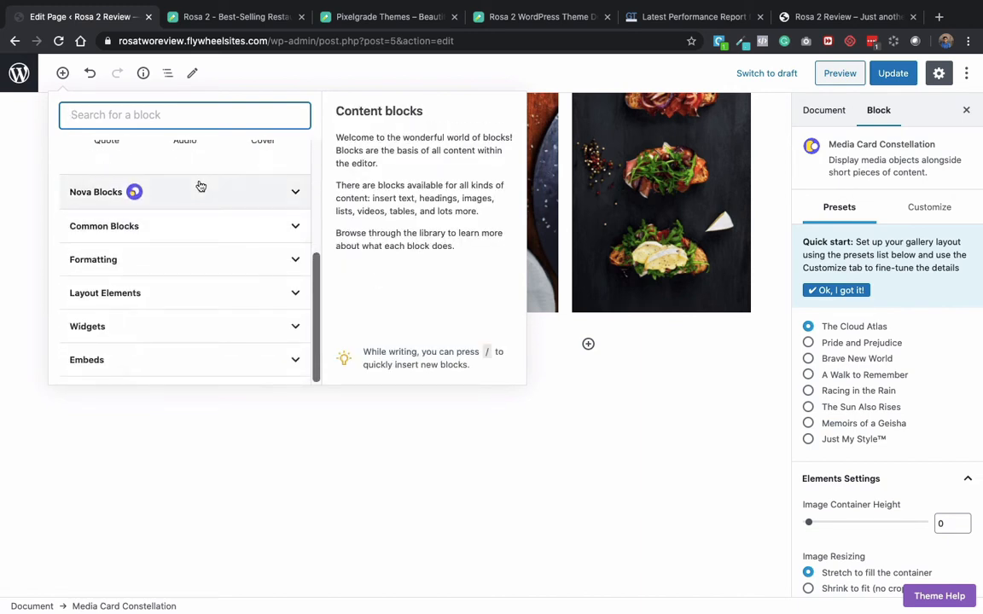
click(201, 189)
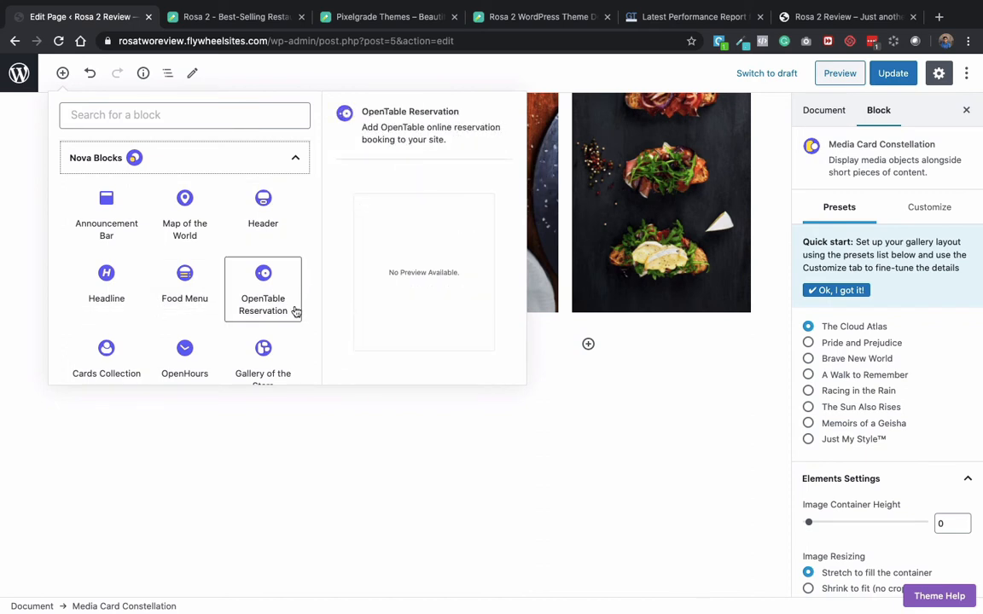
scroll(295, 312, down, 1)
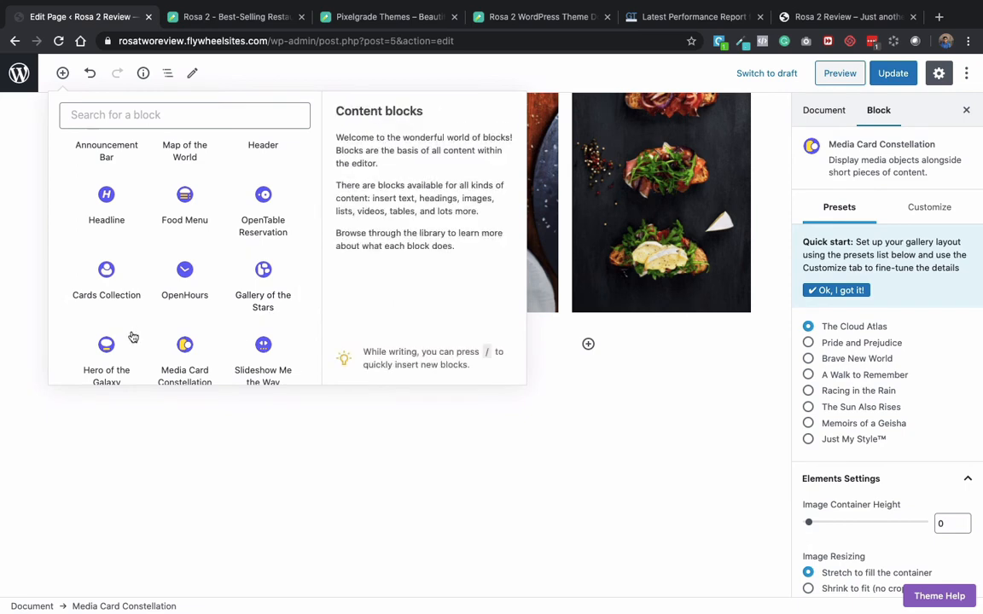
scroll(131, 335, down, 1)
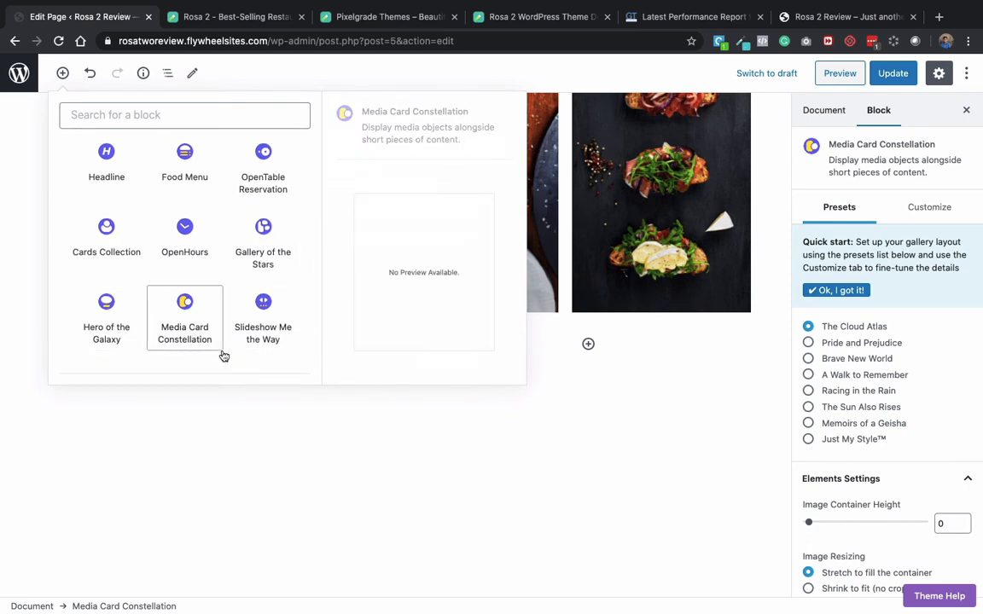
scroll(223, 356, down, 1)
scroll(223, 356, down, 2)
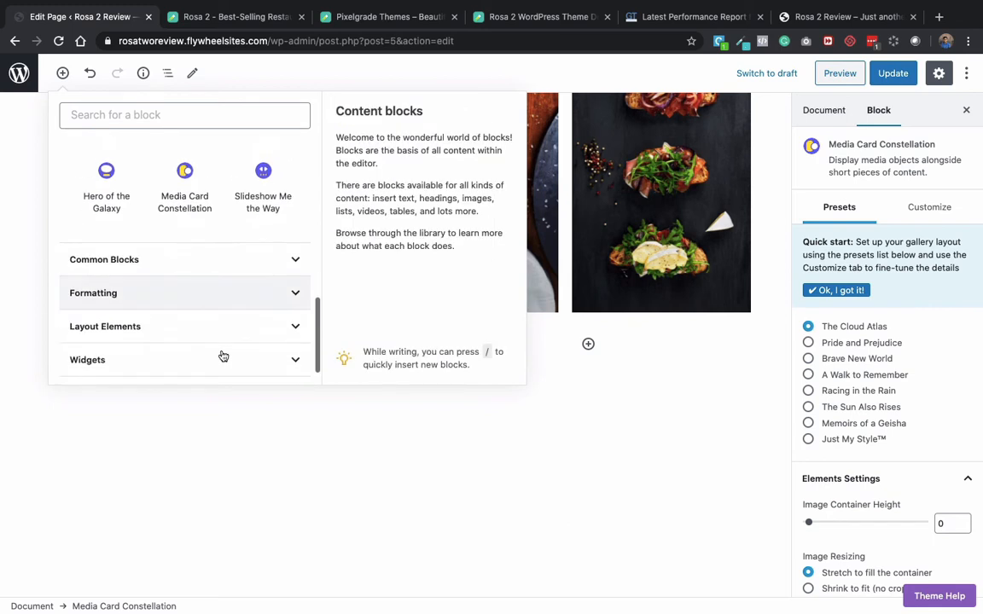
scroll(222, 356, up, 5)
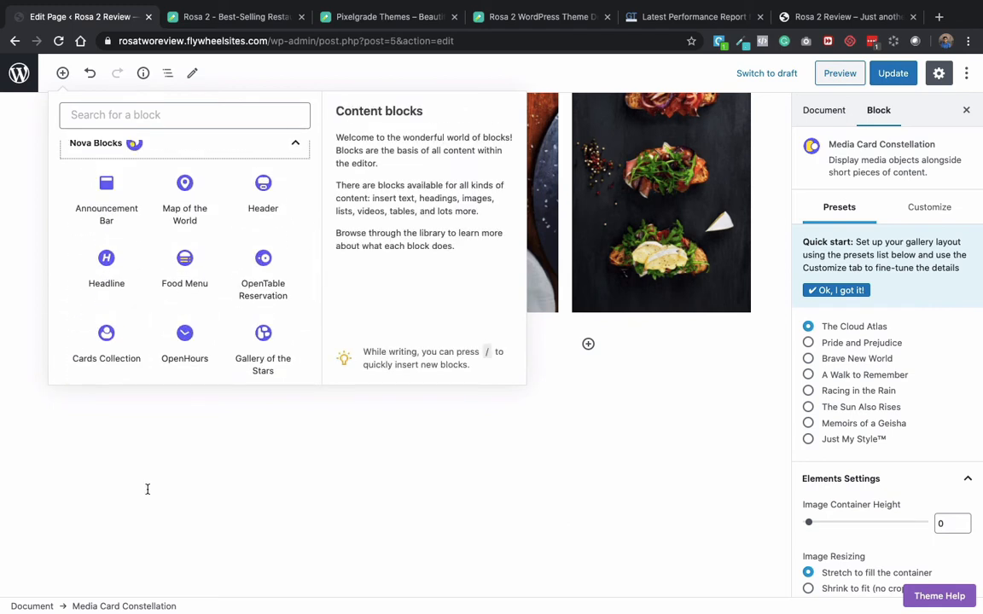
scroll(204, 284, up, 1)
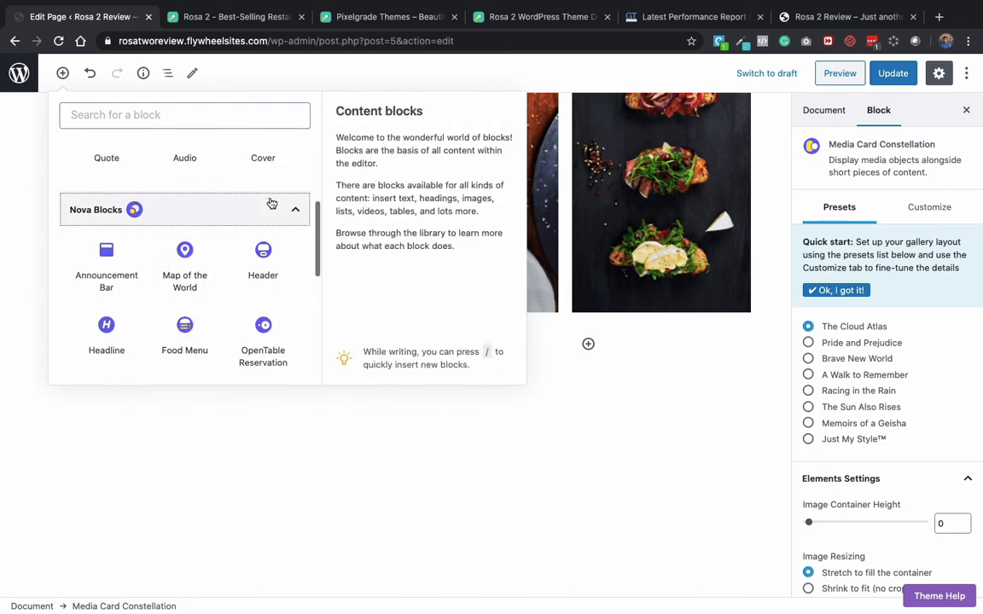
click(194, 436)
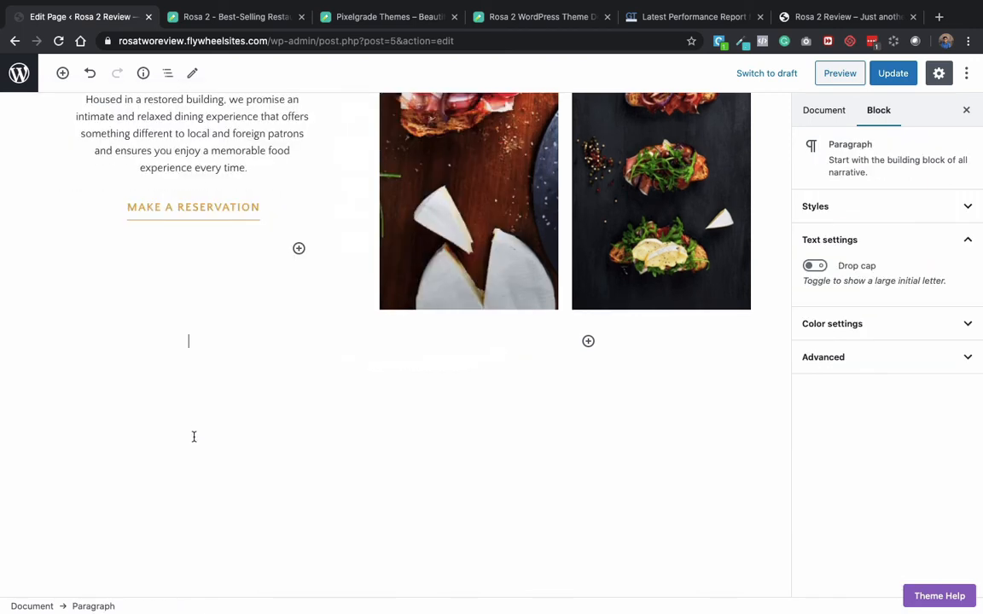
Leave the home page editor without saving and create a new page titled "Sample".
scroll(194, 439, up, 5)
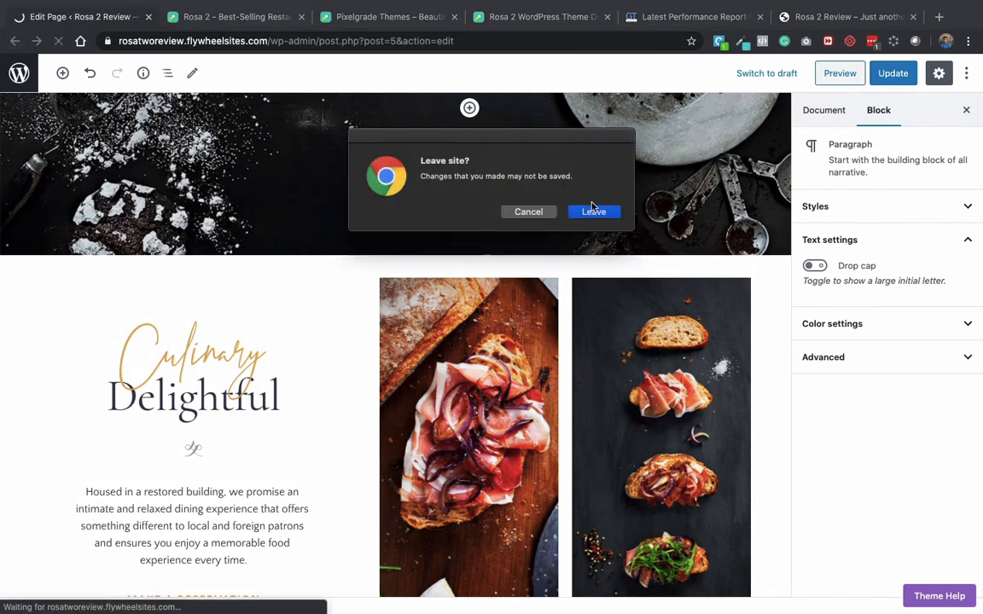
click(593, 210)
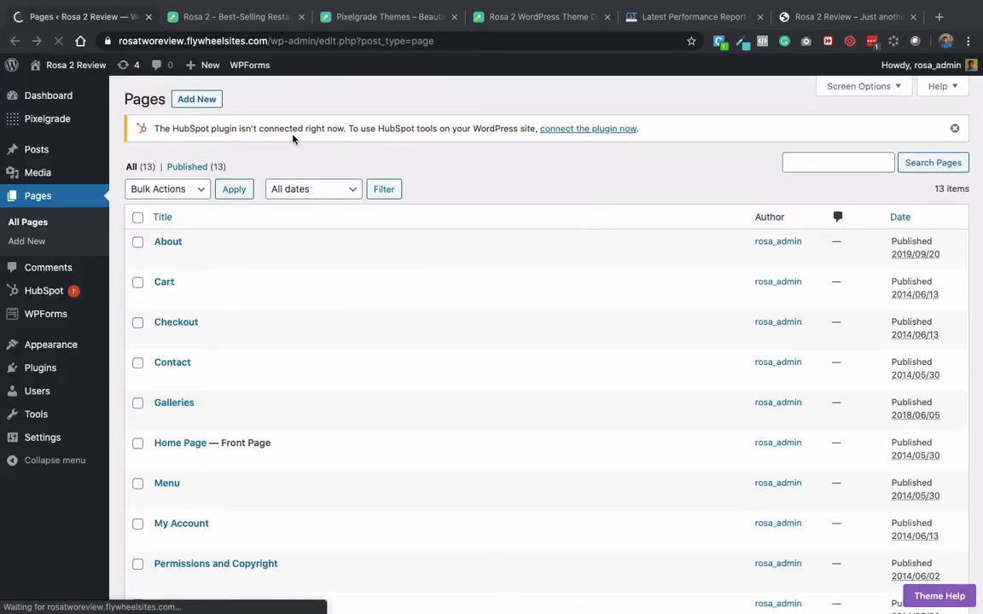
click(206, 99)
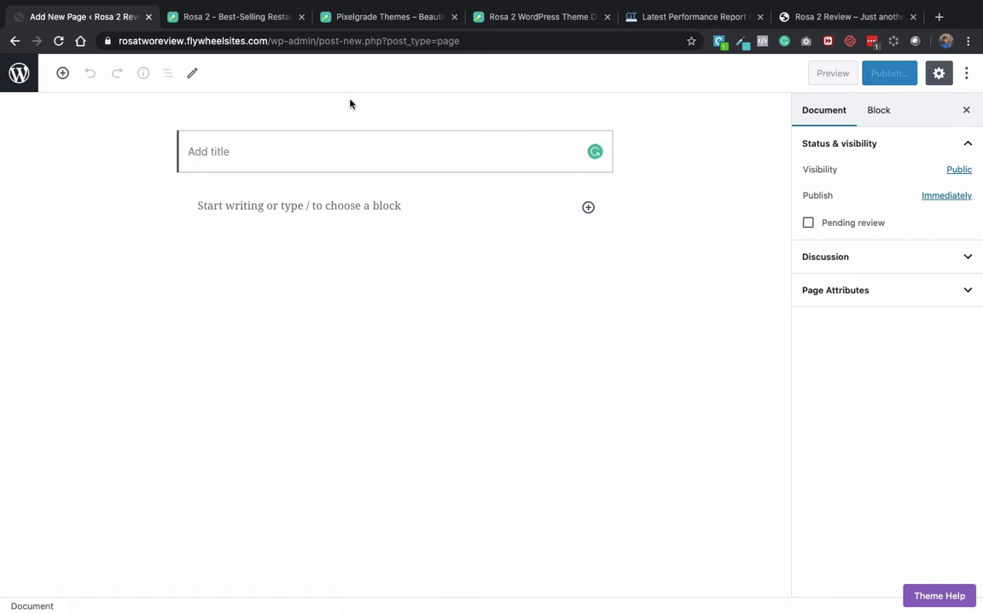
text(Sample)
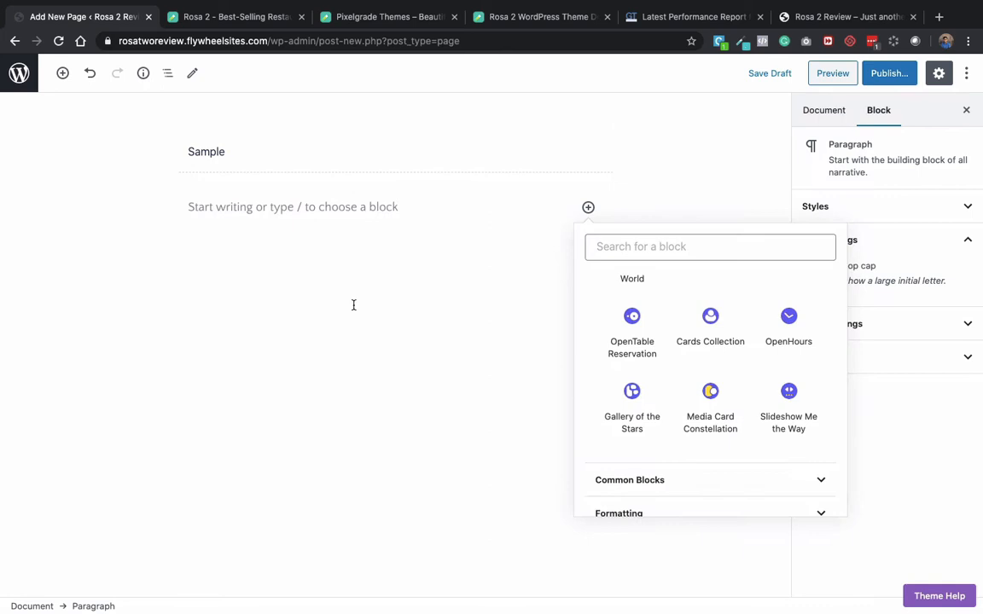
Insert a Map of the World block from the Nova Blocks collection and activate its empty API key field.
click(517, 308)
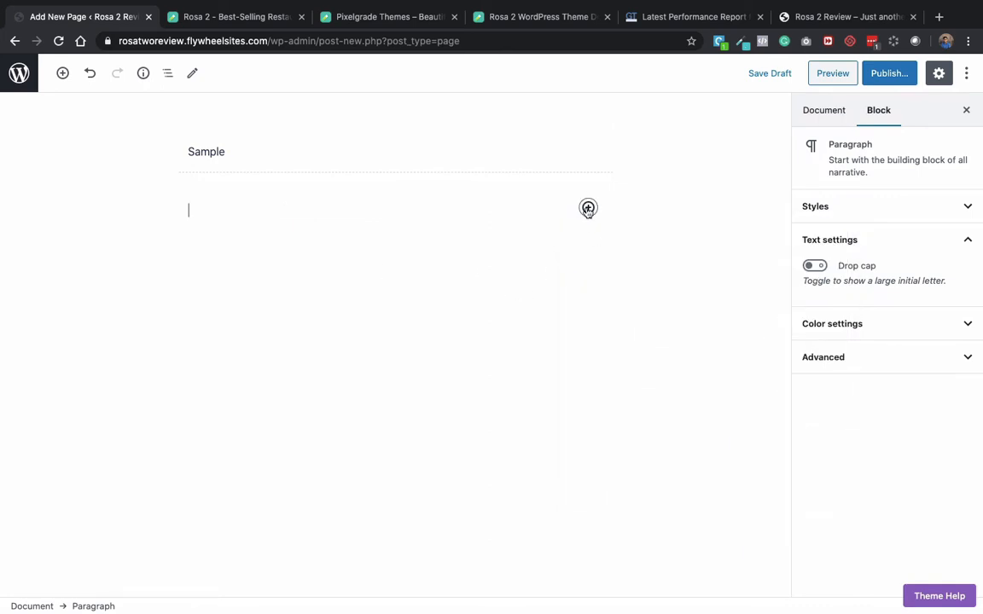
click(588, 208)
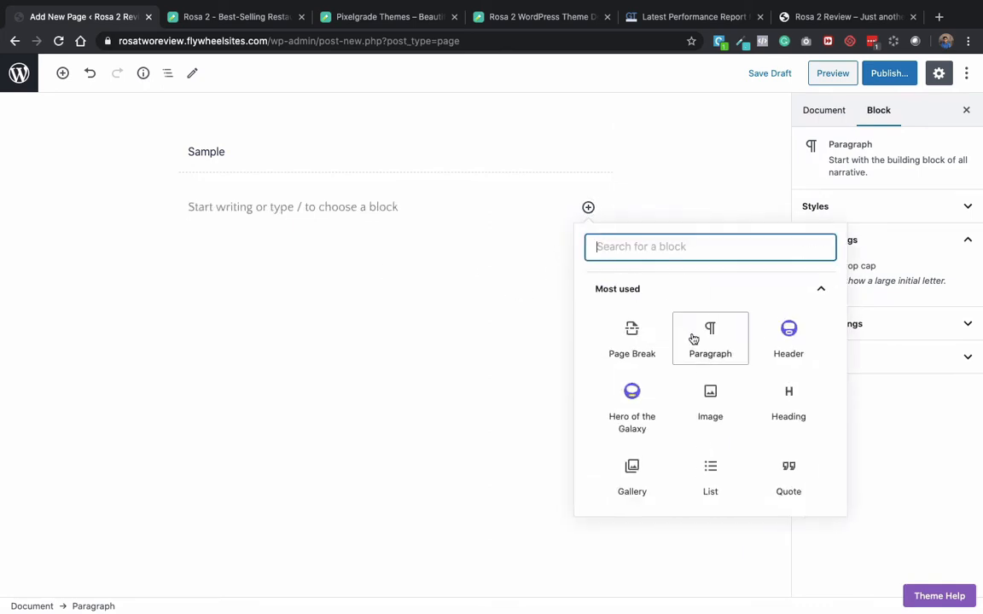
scroll(684, 424, down, 5)
click(735, 321)
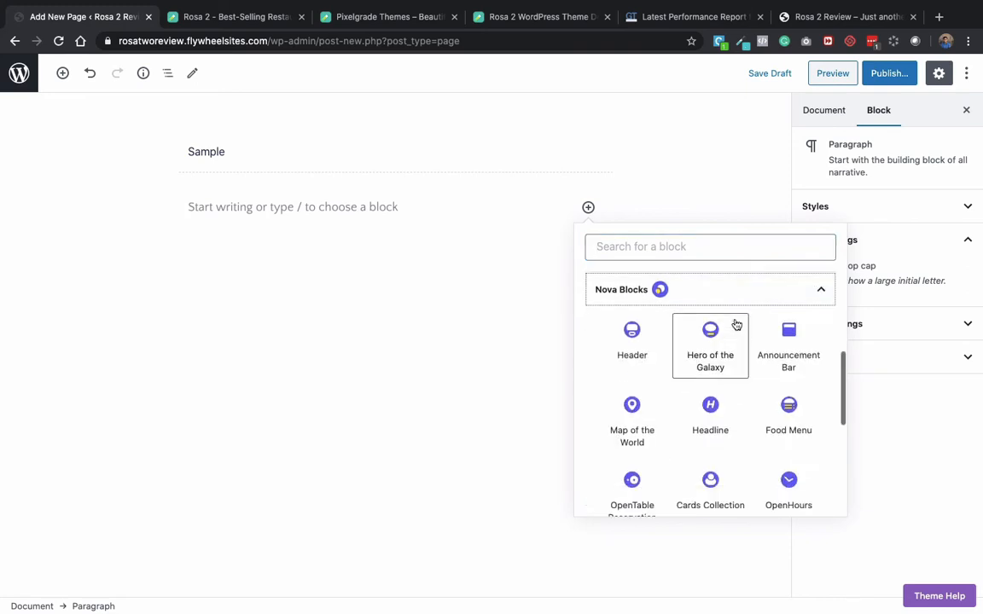
click(636, 441)
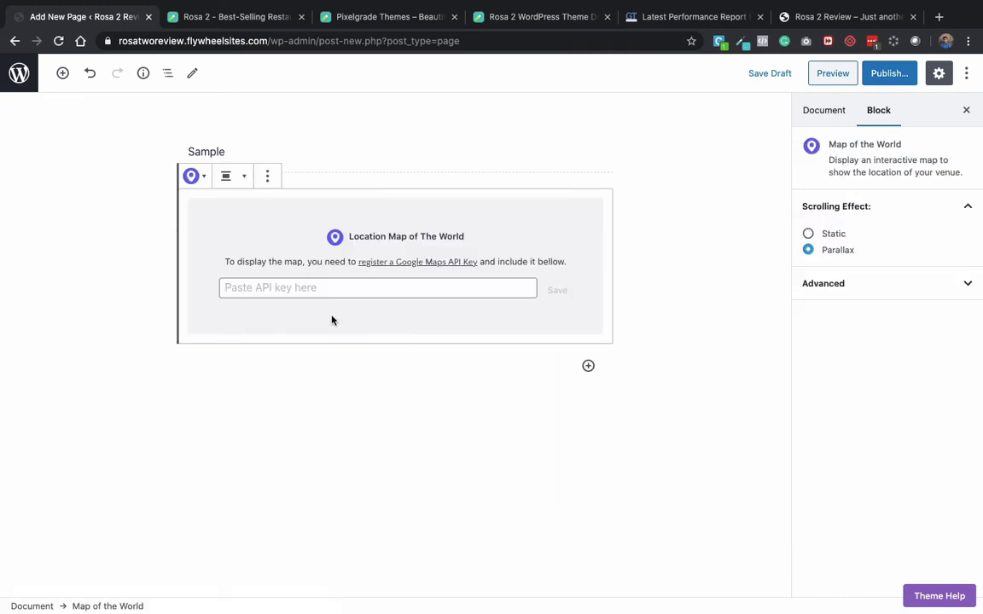
click(415, 285)
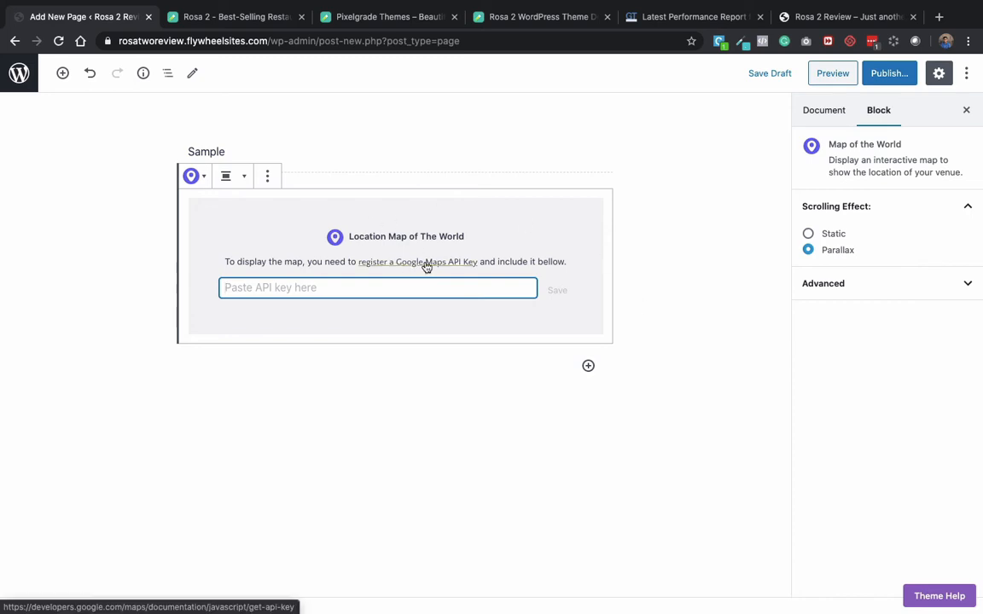
Add a Cards Collection block from Nova Blocks below the map and look over its placeholder cards.
click(588, 366)
scroll(758, 311, down, 4)
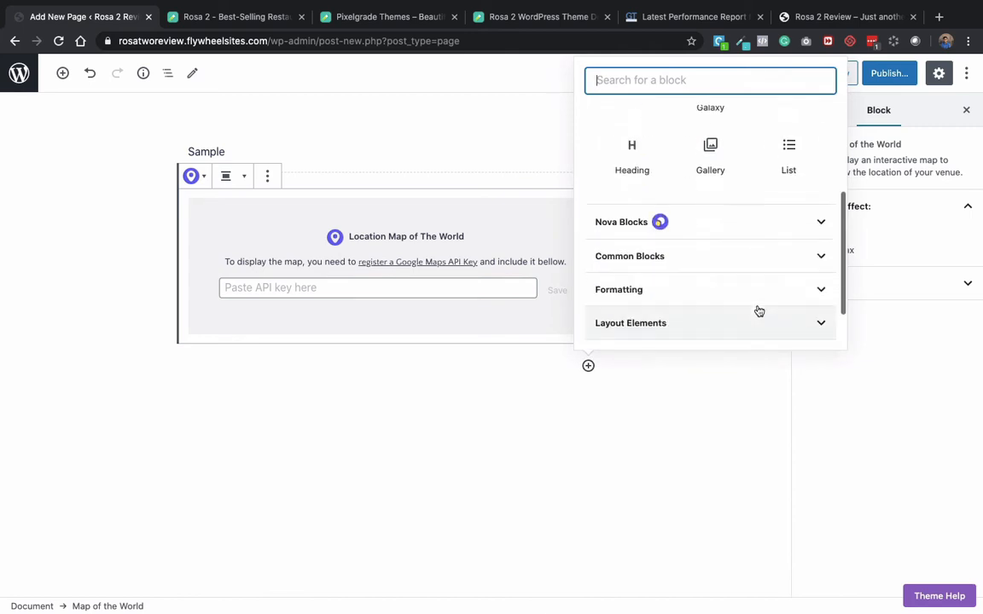
click(757, 215)
scroll(759, 212, down, 1)
scroll(759, 212, down, 2)
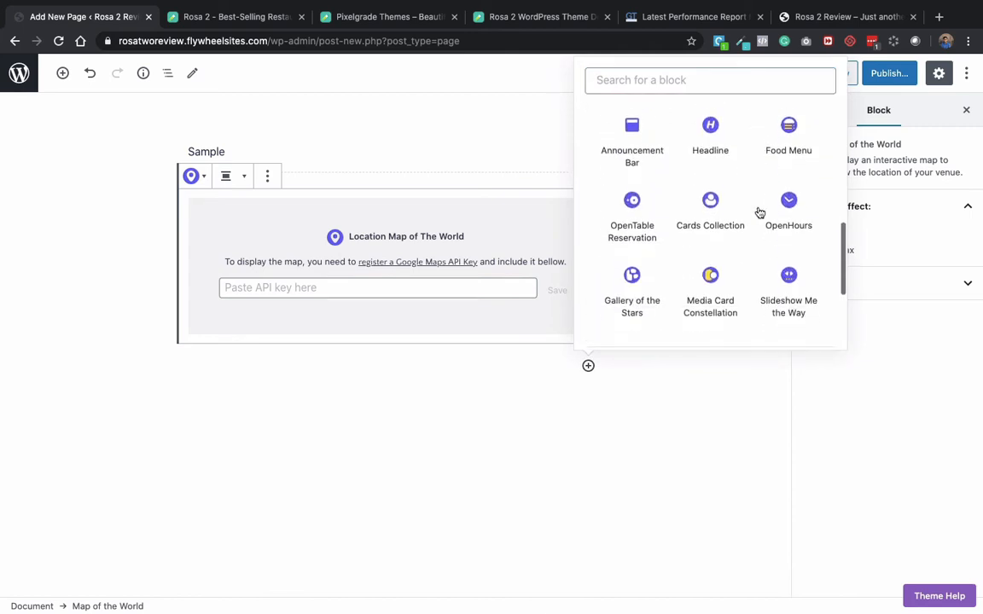
click(692, 204)
scroll(492, 479, up, 8)
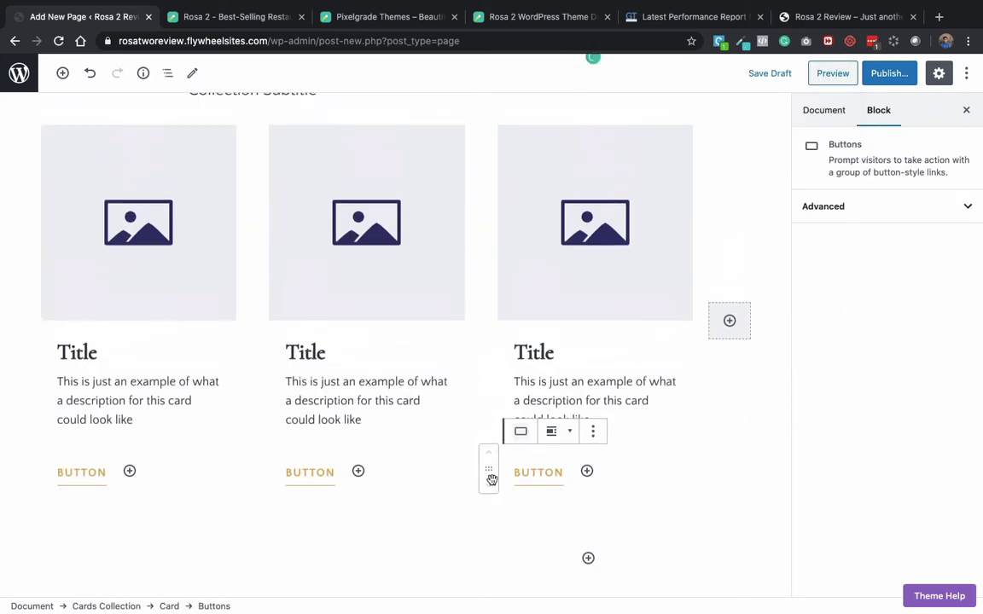
scroll(491, 484, down, 10)
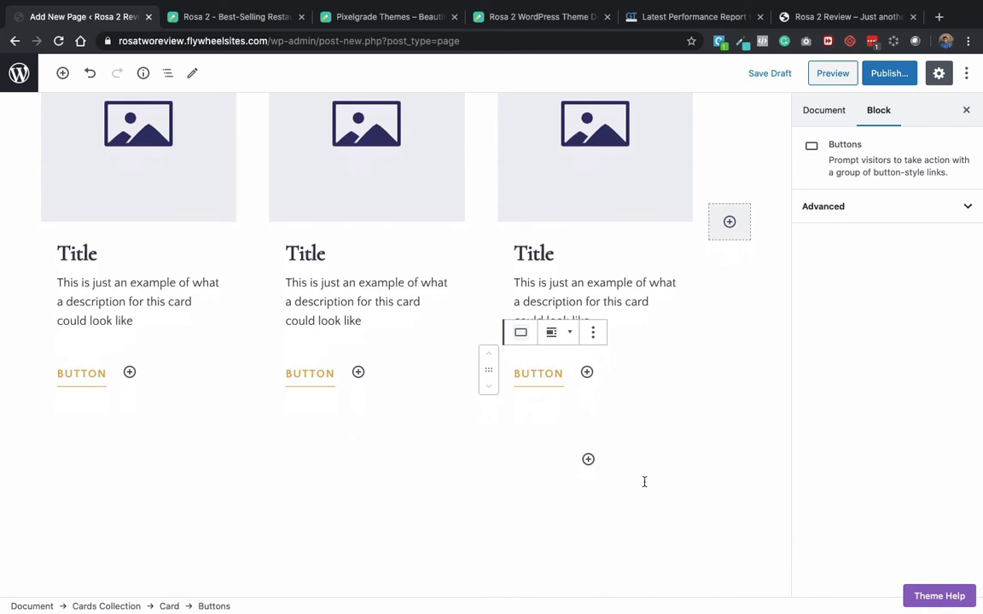
Add a fourth card to the Cards Collection.
scroll(238, 280, down, 2)
click(63, 73)
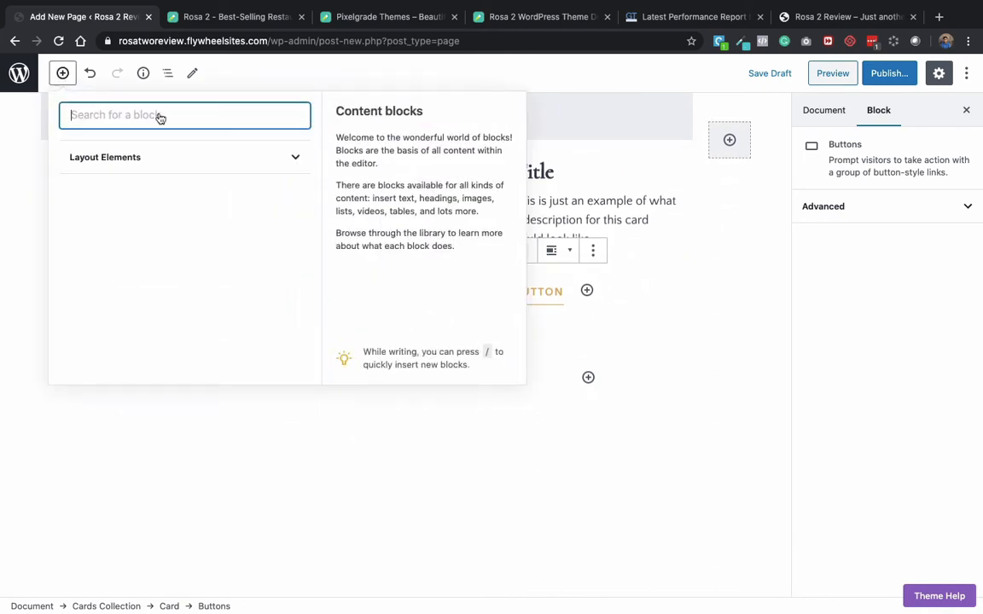
click(281, 159)
click(162, 368)
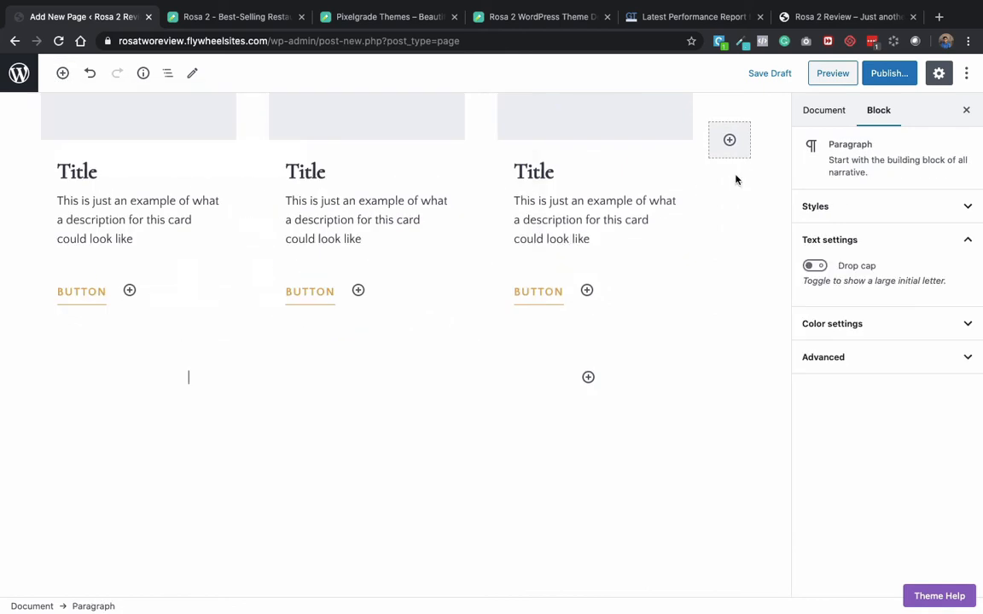
click(729, 138)
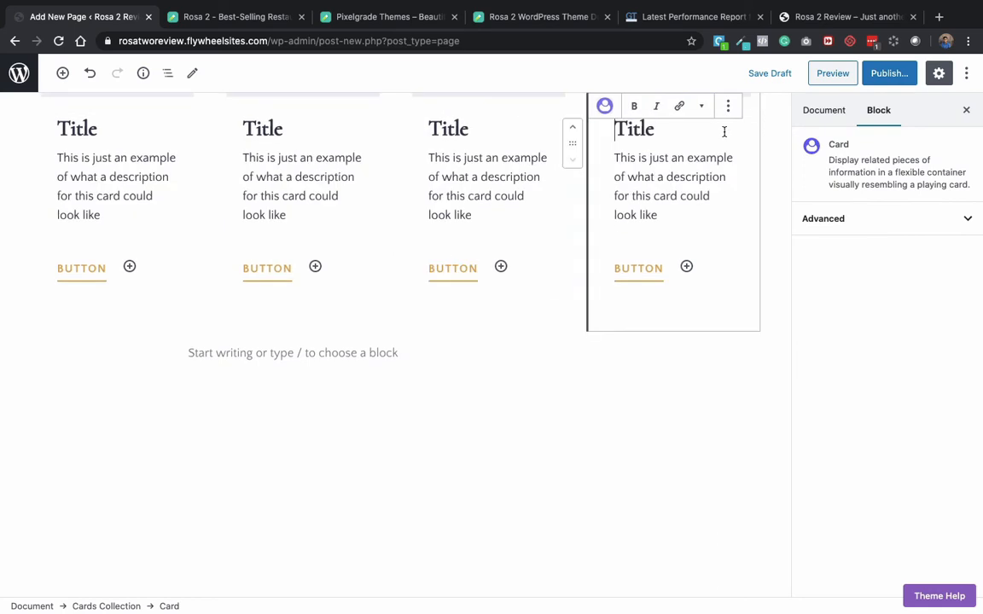
scroll(482, 446, up, 2)
Insert a Hero of the Galaxy block below the cards and select the whole hero block to show its settings.
click(482, 446)
click(588, 449)
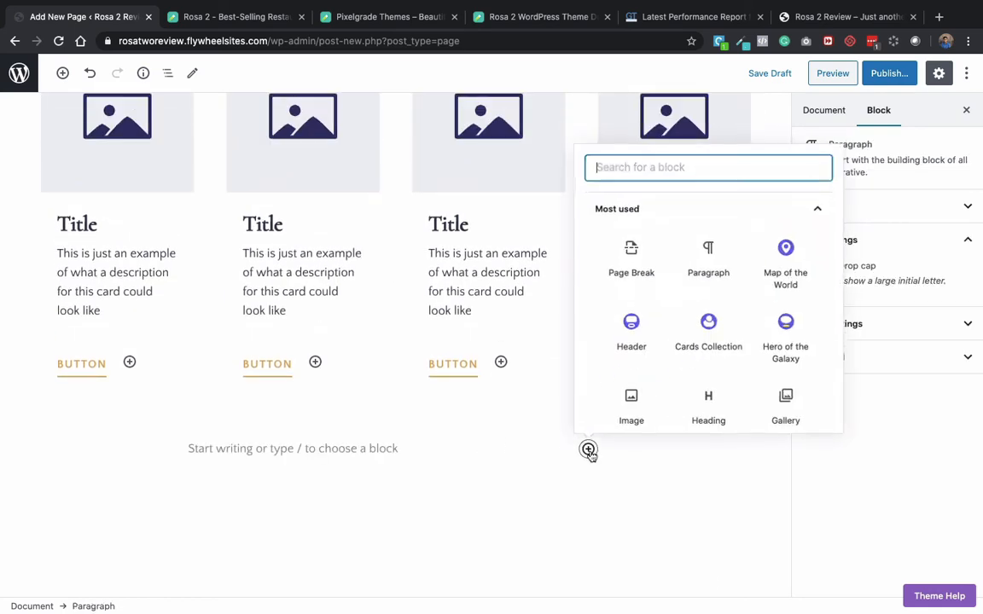
scroll(665, 341, down, 5)
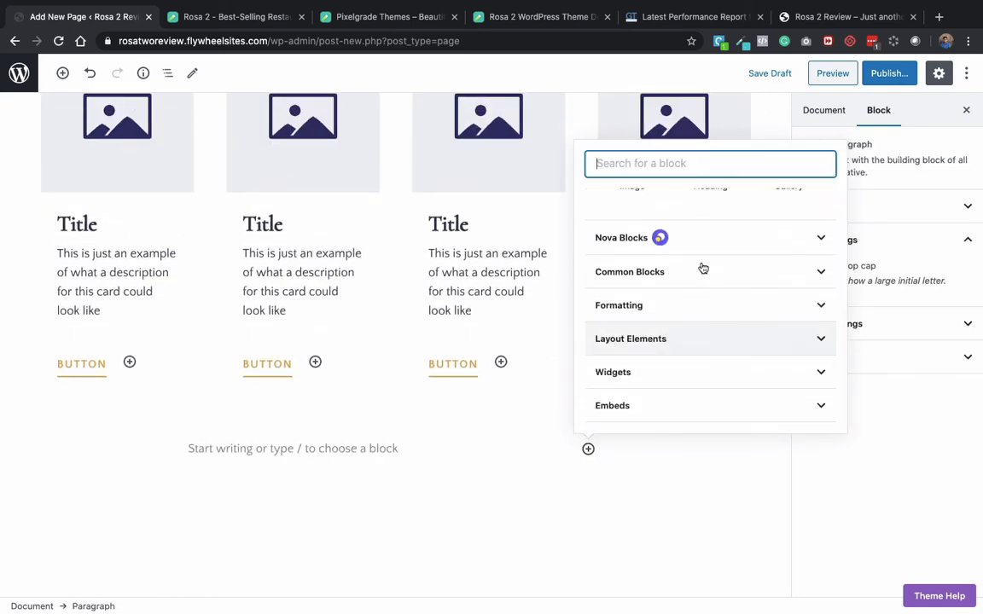
click(724, 243)
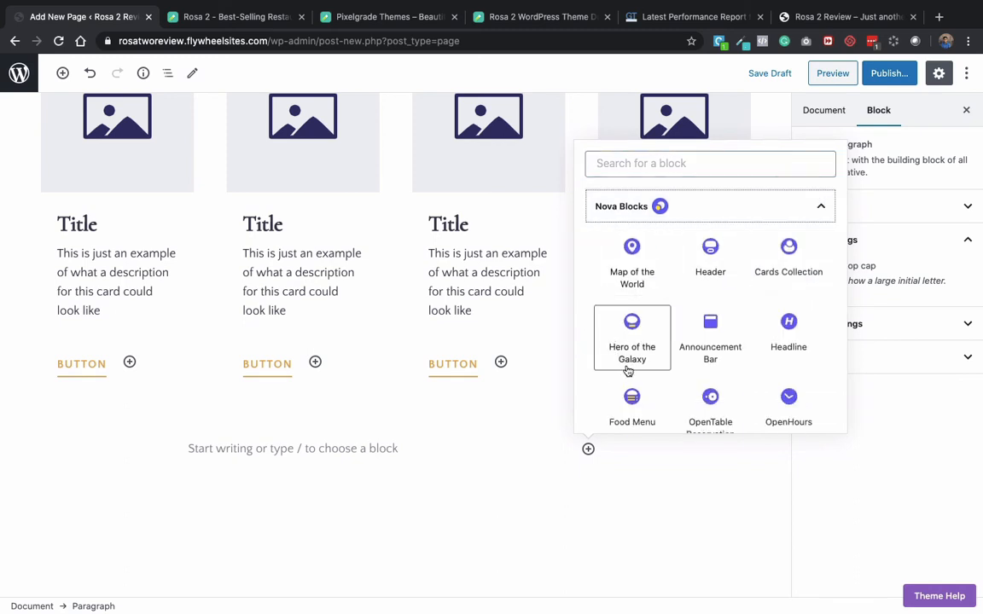
click(642, 344)
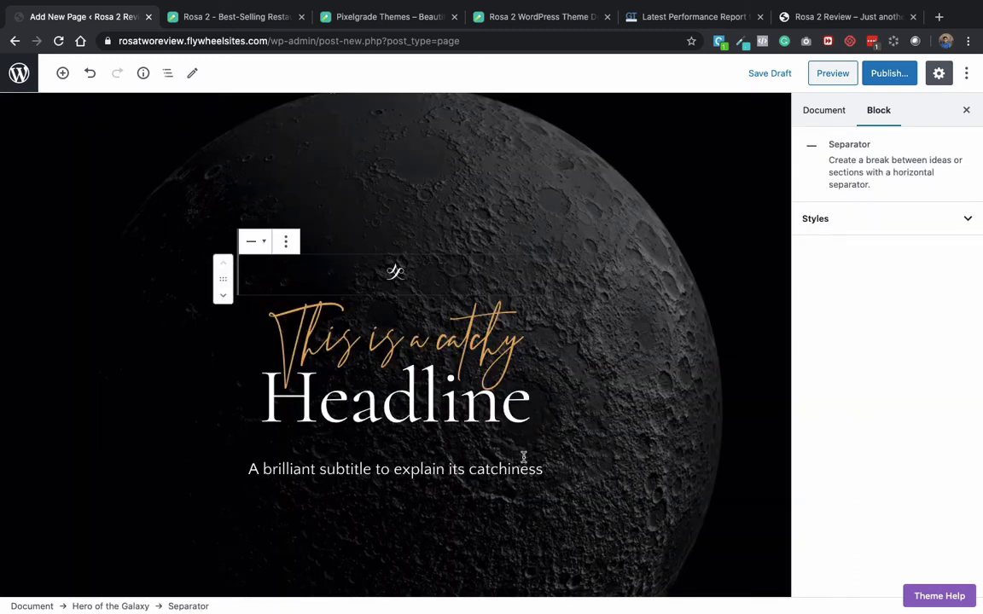
click(652, 331)
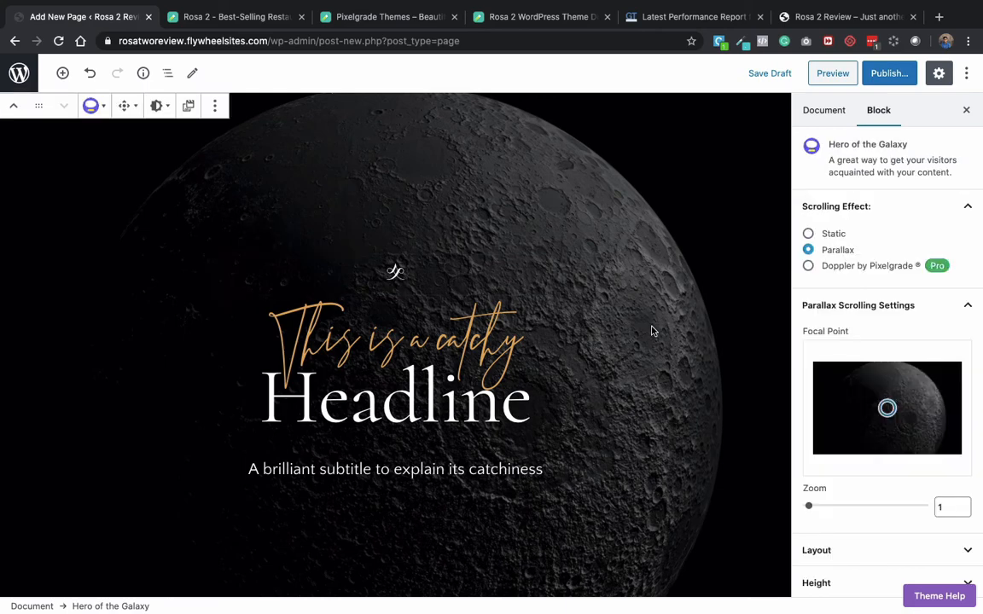
Insert a Food Menu block from Nova Blocks below the hero and review its Starters, Main Course and Desserts sections.
scroll(652, 331, down, 5)
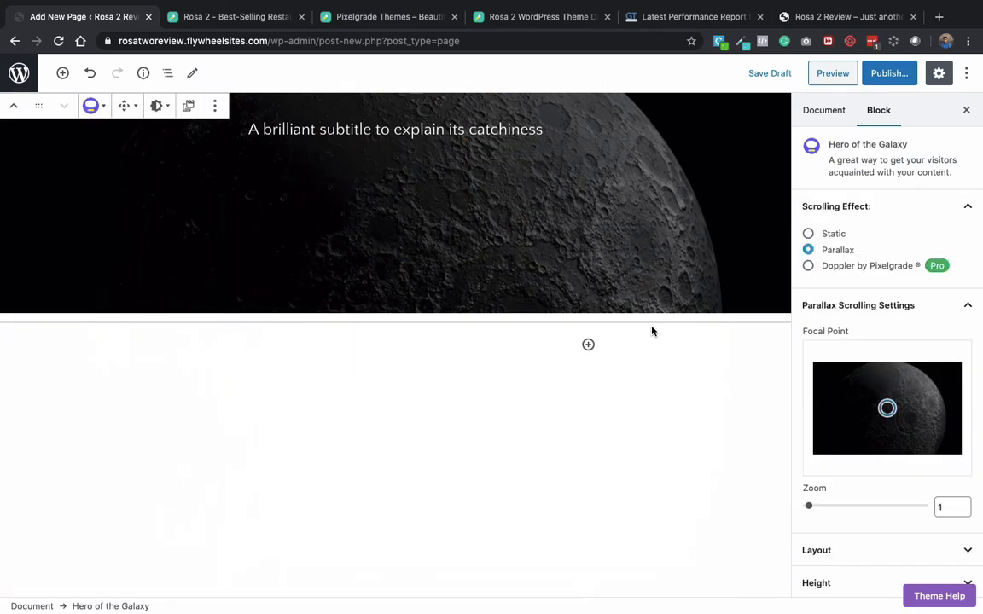
click(588, 345)
scroll(725, 269, down, 5)
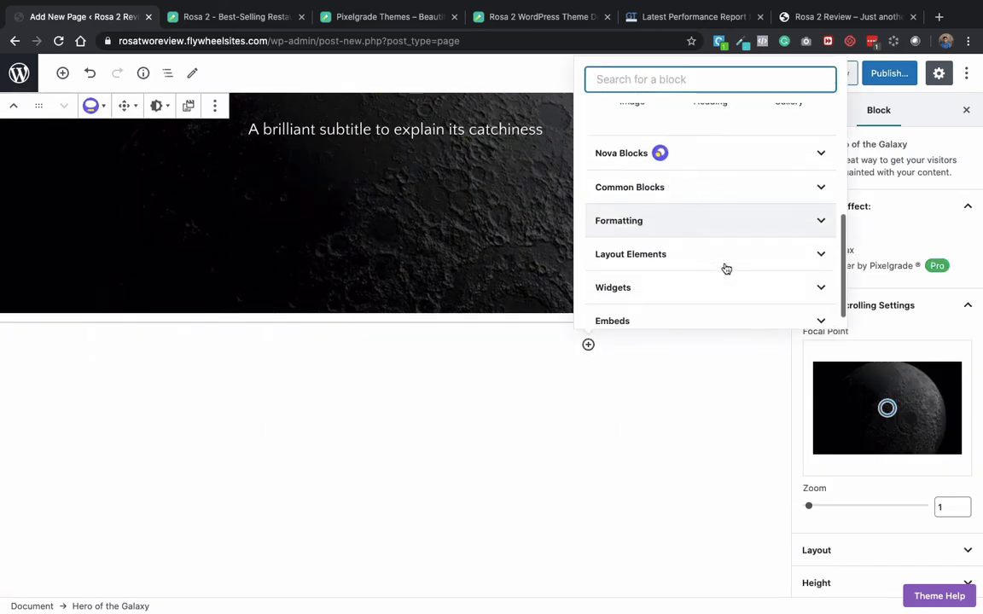
click(783, 141)
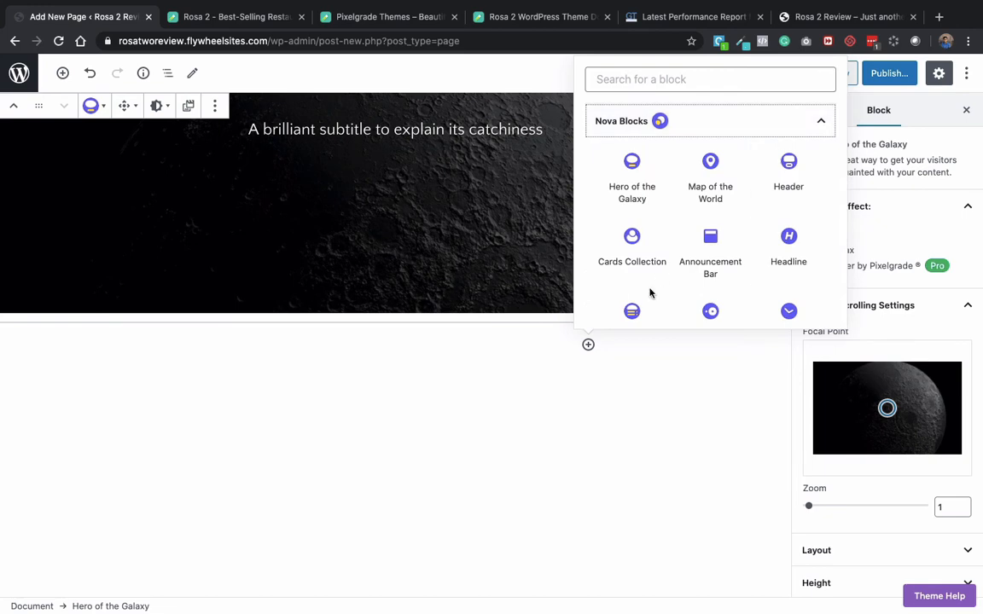
scroll(649, 293, down, 3)
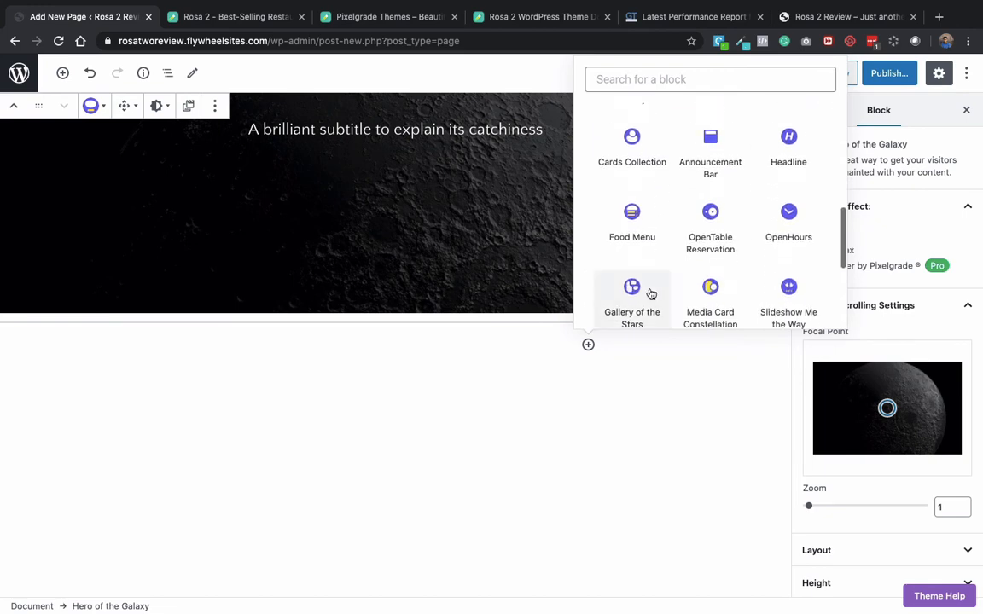
click(631, 222)
scroll(402, 472, down, 10)
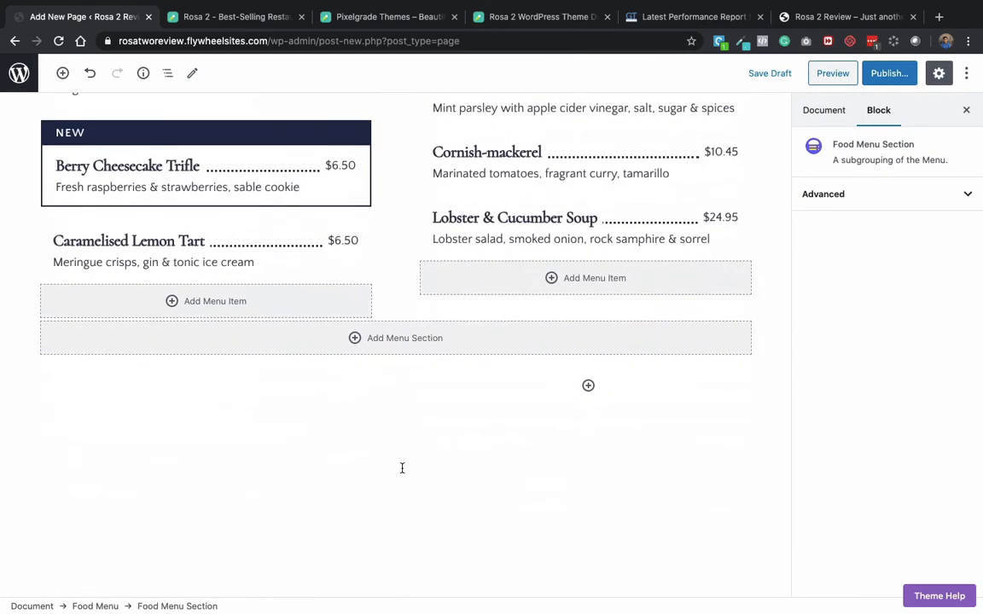
scroll(402, 468, up, 10)
scroll(401, 473, up, 1)
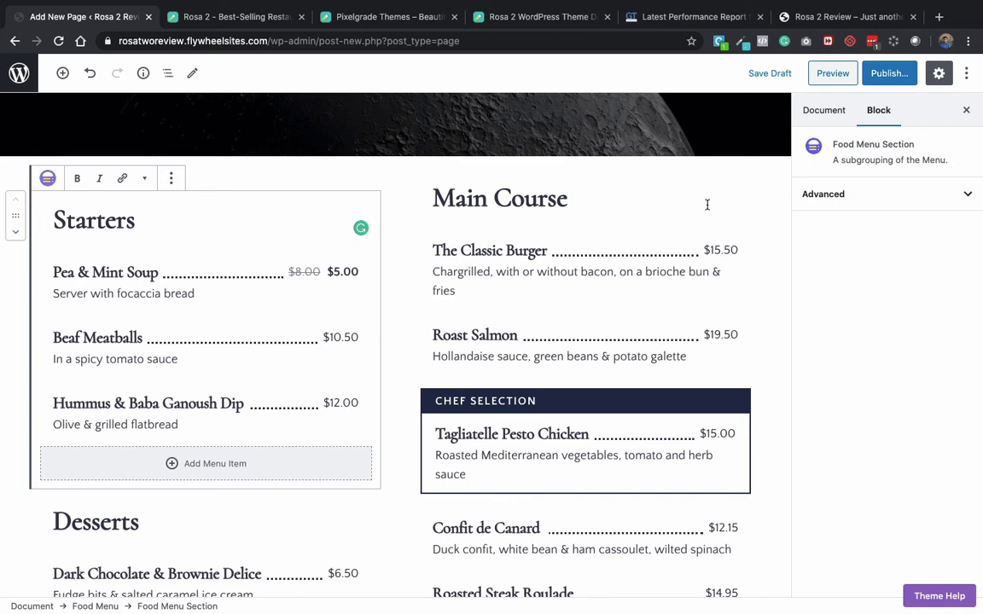
scroll(707, 205, down, 5)
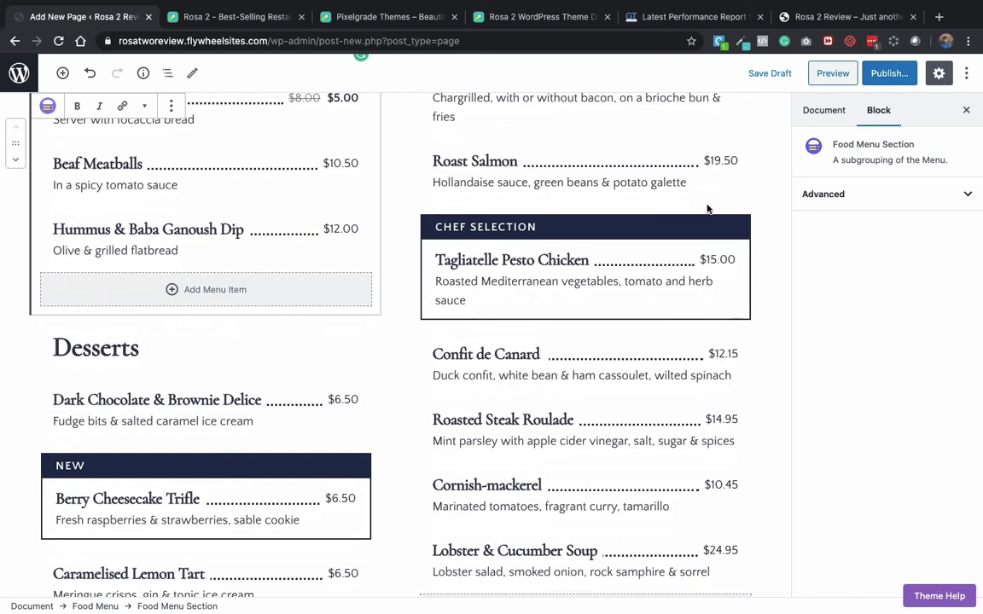
scroll(707, 208, up, 4)
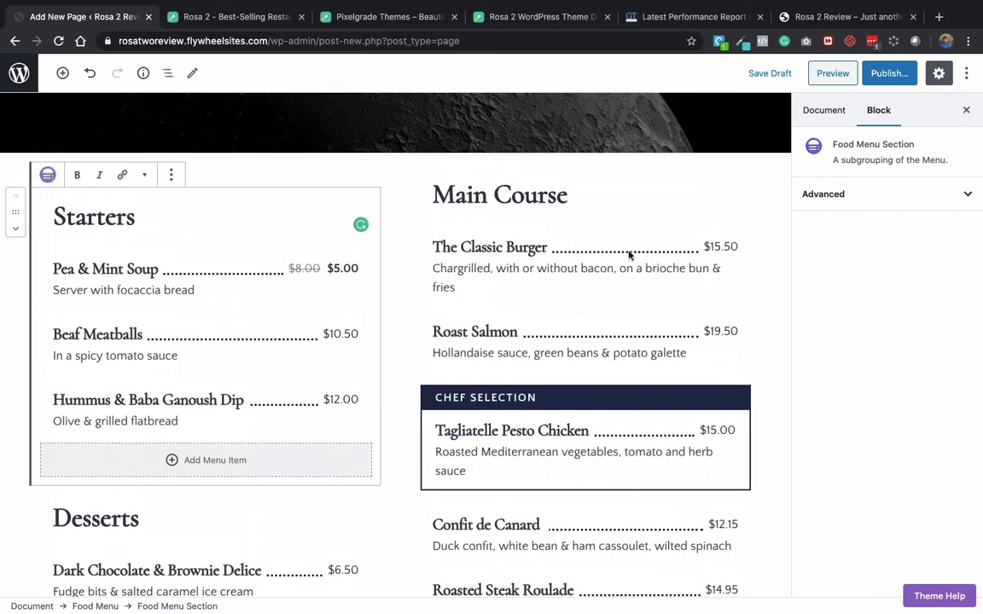
Select the Pea & Mint Soup item's sale price for editing and add two new menu items to the Starters section.
click(265, 275)
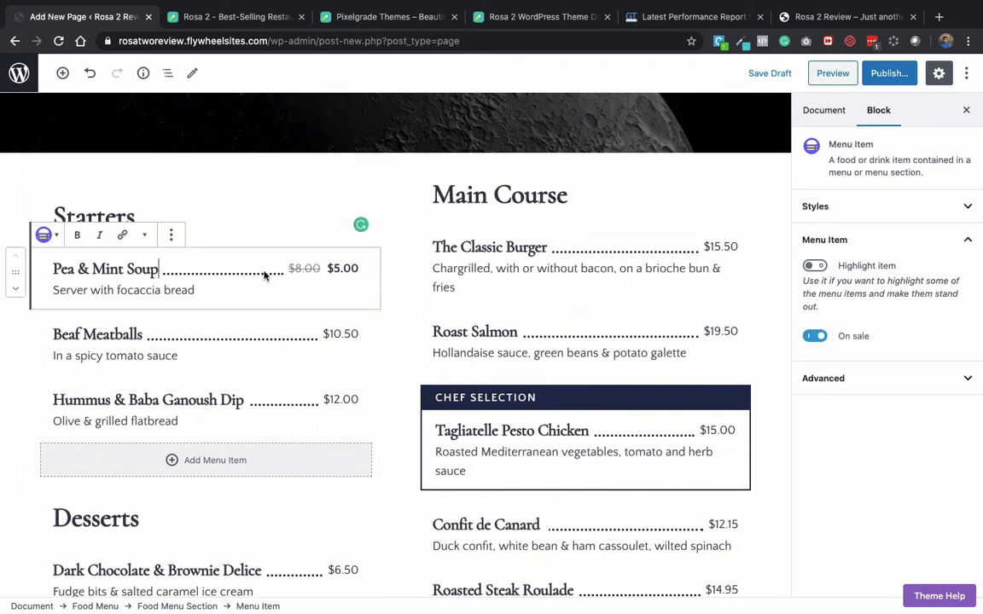
click(346, 272)
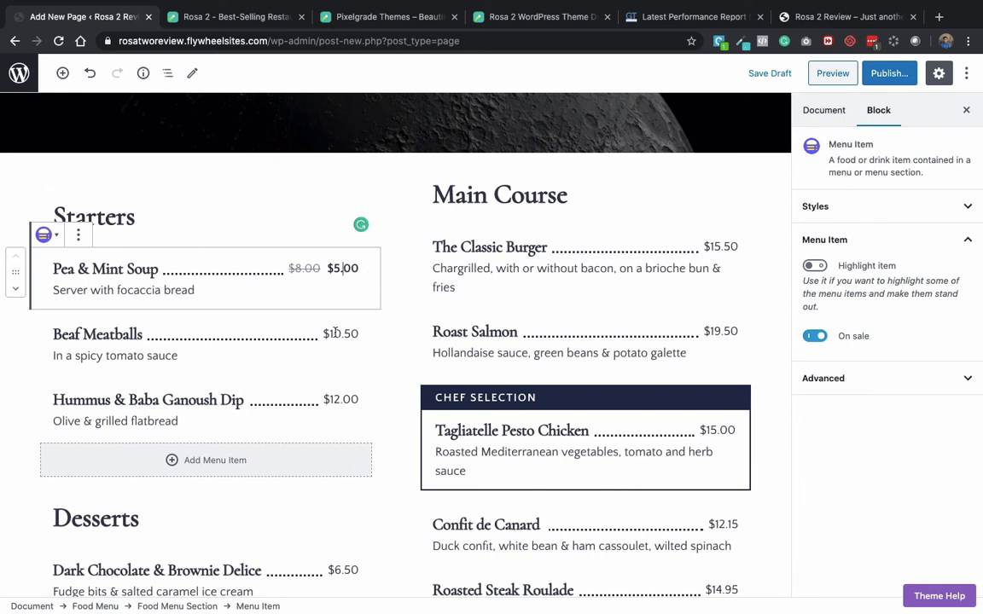
scroll(237, 420, down, 2)
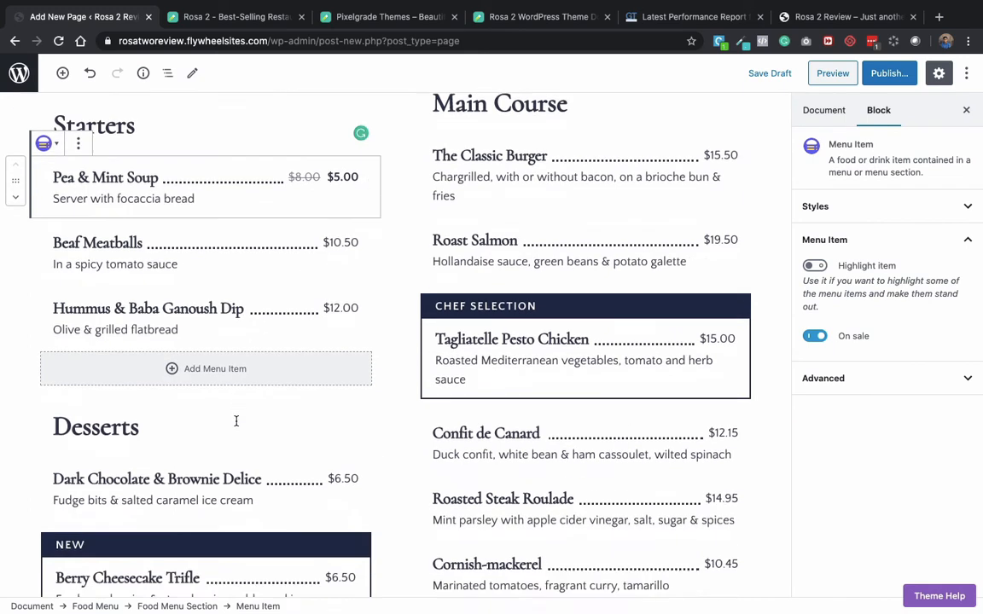
click(194, 368)
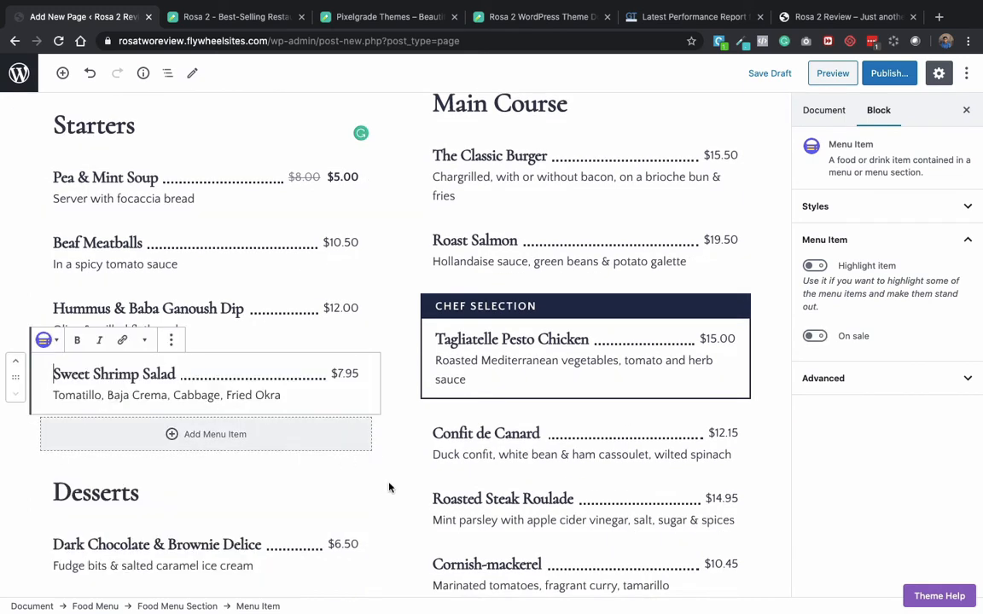
click(257, 437)
scroll(256, 434, down, 10)
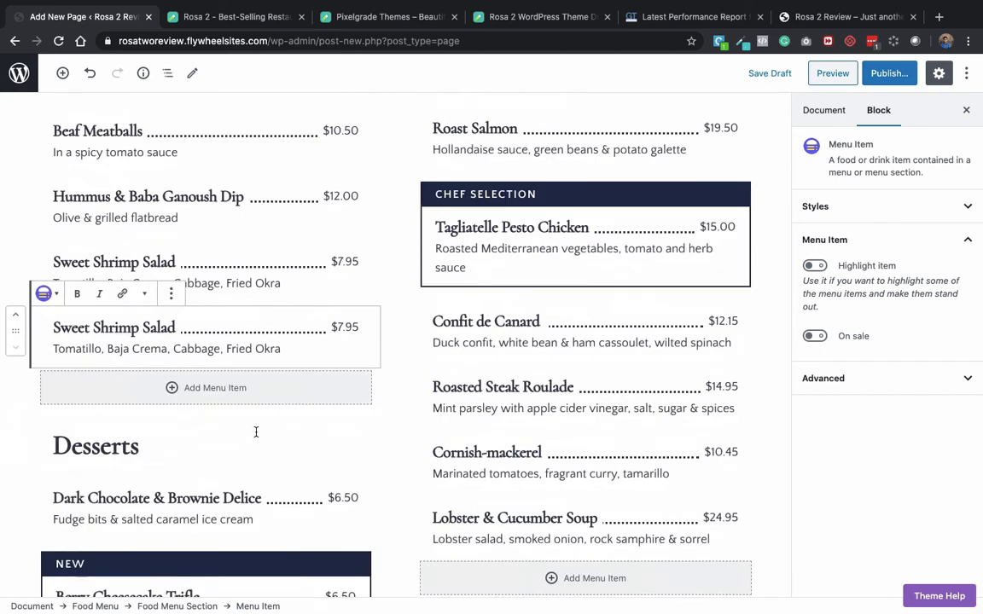
scroll(256, 431, up, 15)
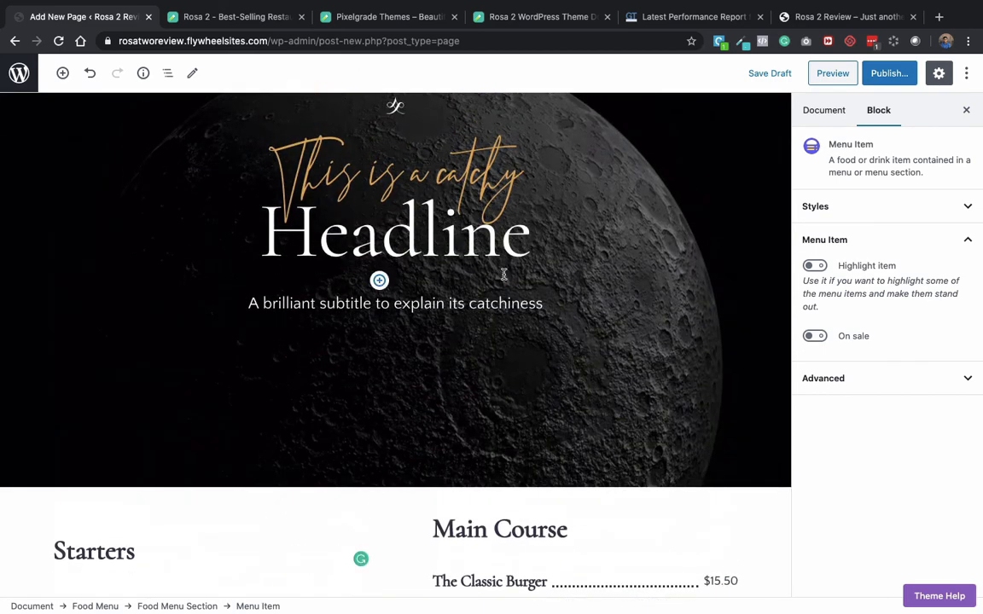
Leave the sample page editor without saving and open the live site's Menu page to view its food menu listings.
click(14, 41)
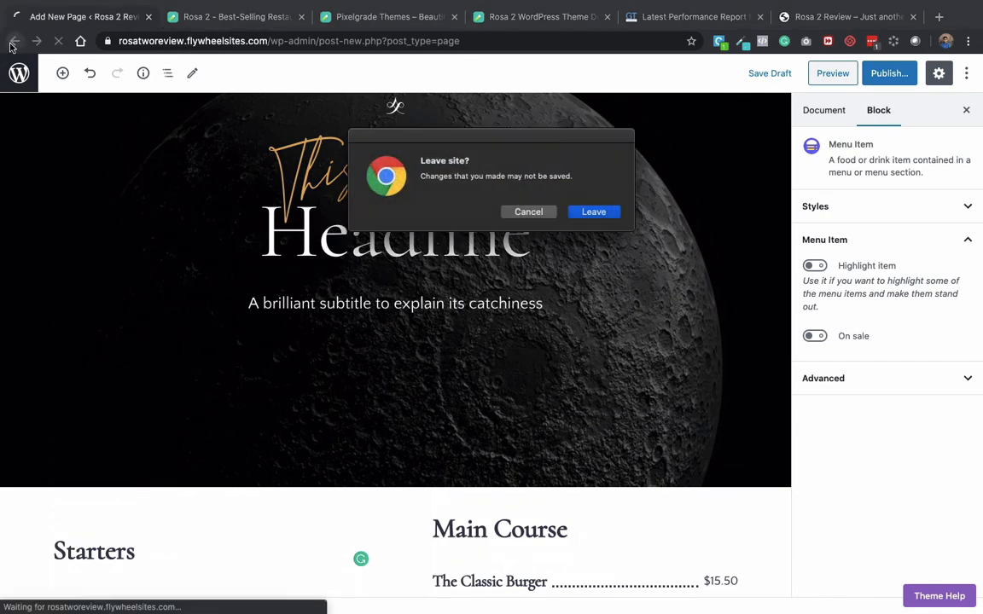
click(593, 214)
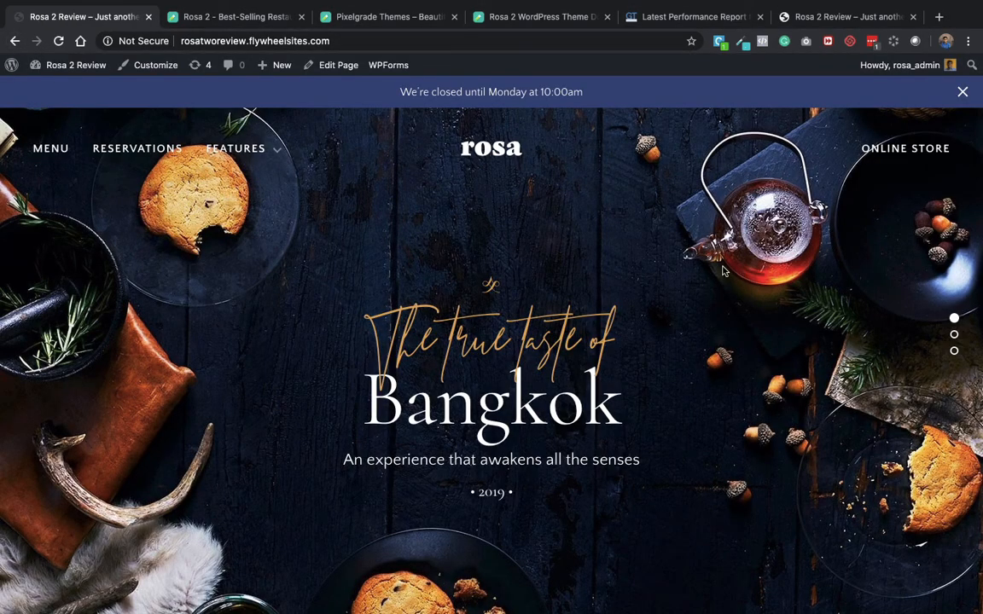
click(47, 151)
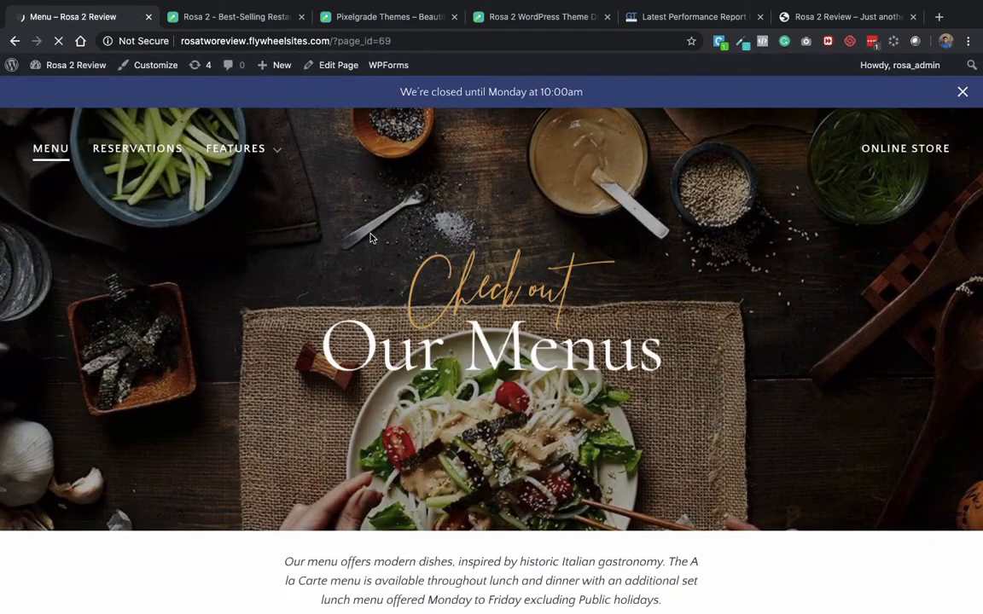
scroll(370, 238, down, 5)
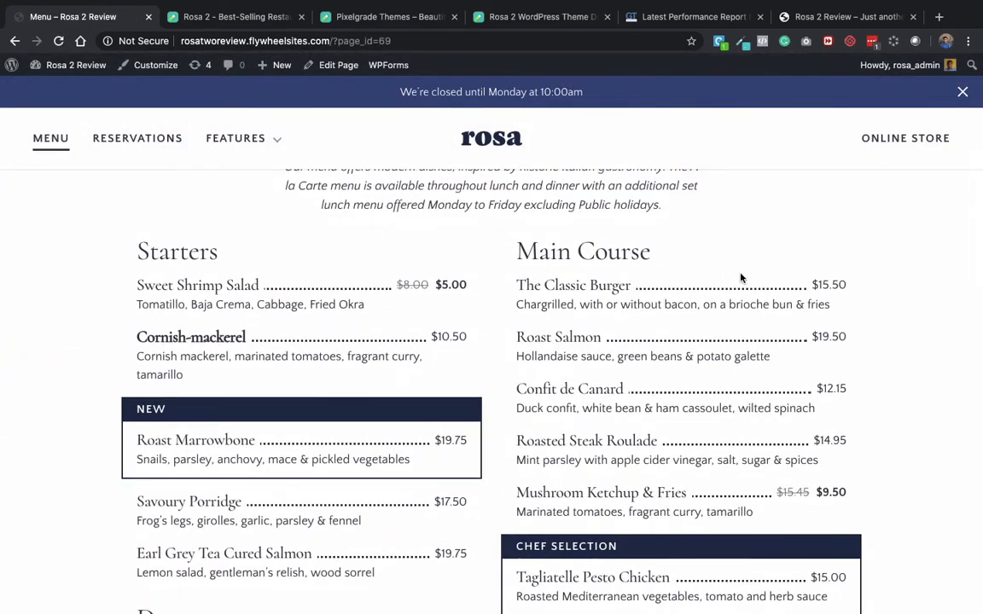
Look through the rest of the Menu page, from the food listings down to the footer.
scroll(367, 453, down, 6)
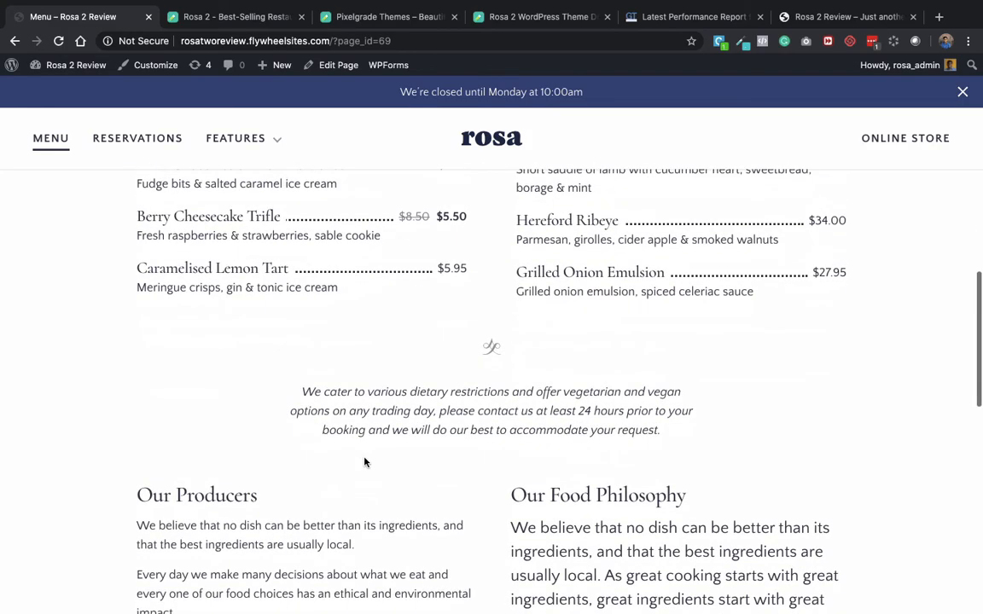
scroll(364, 461, up, 8)
scroll(364, 461, down, 10)
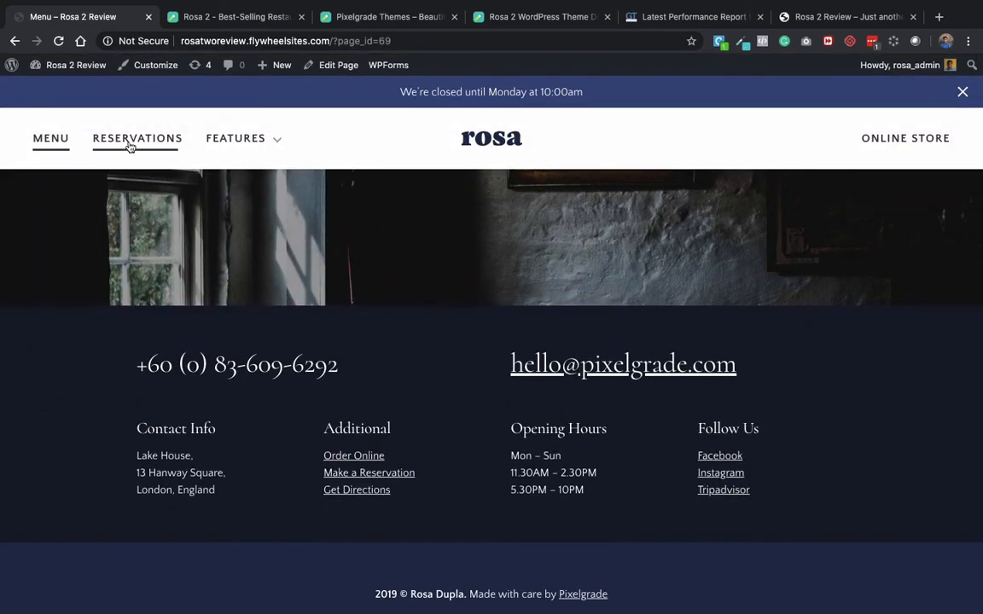
Open the Reservations page and review its booking form, reservation information and private dining room sections.
click(128, 140)
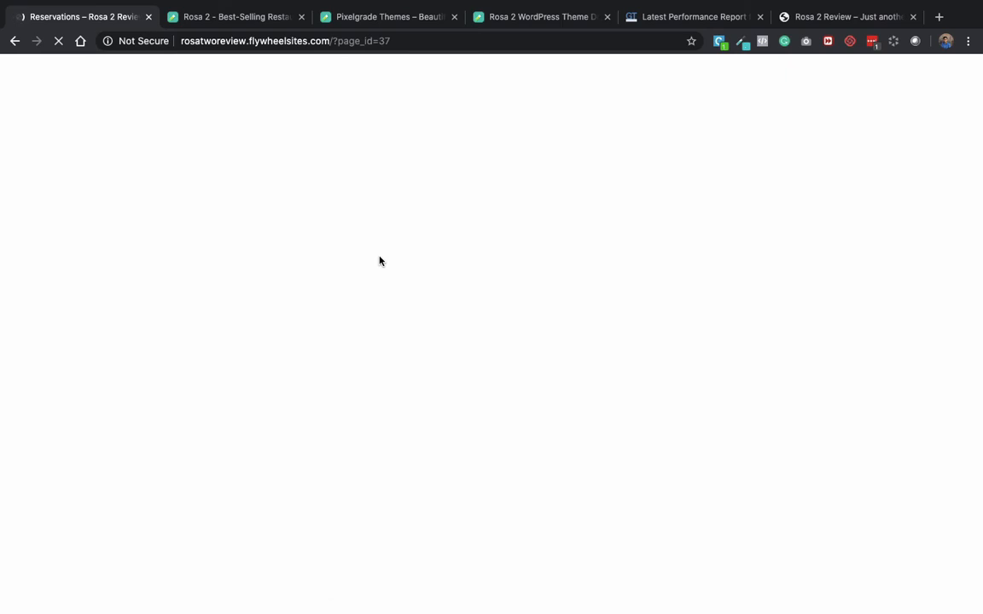
scroll(380, 260, down, 5)
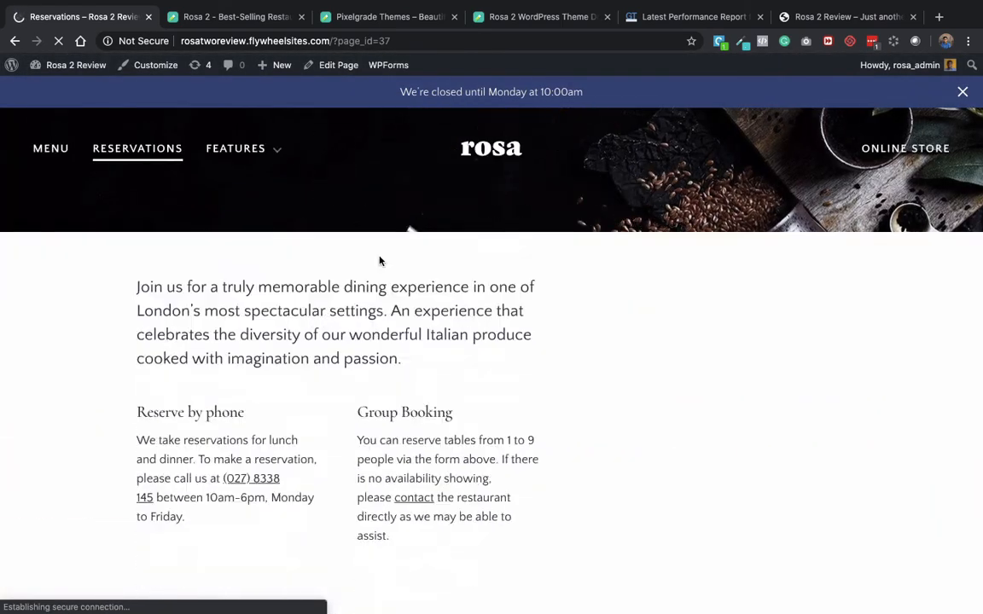
scroll(379, 260, up, 5)
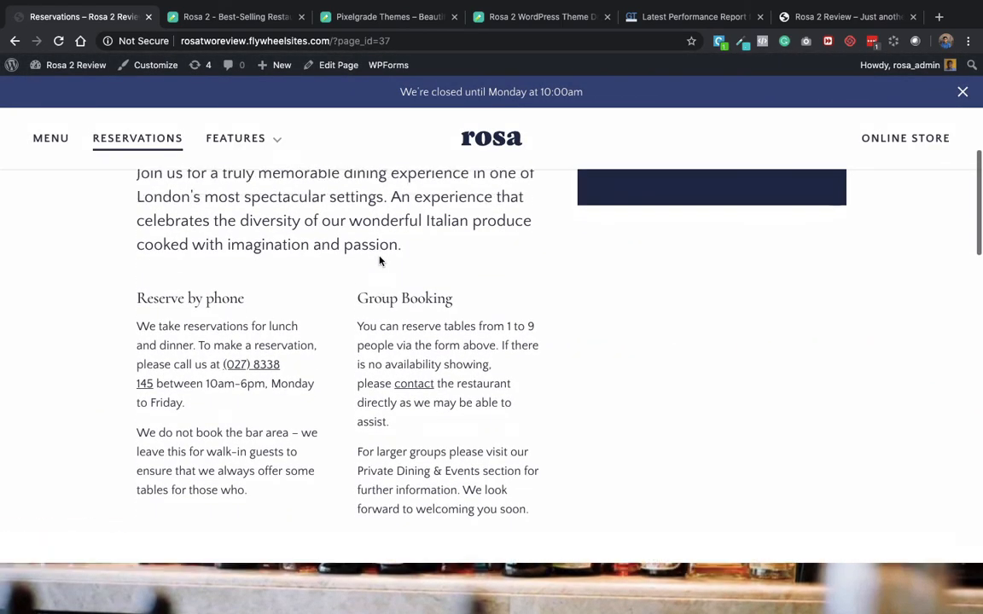
scroll(380, 260, down, 4)
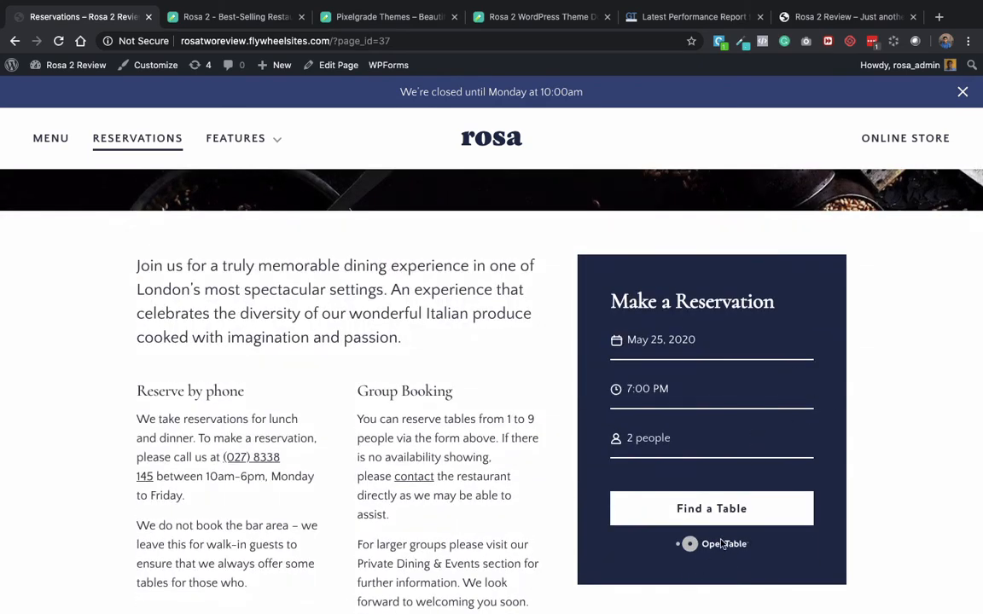
scroll(553, 490, down, 5)
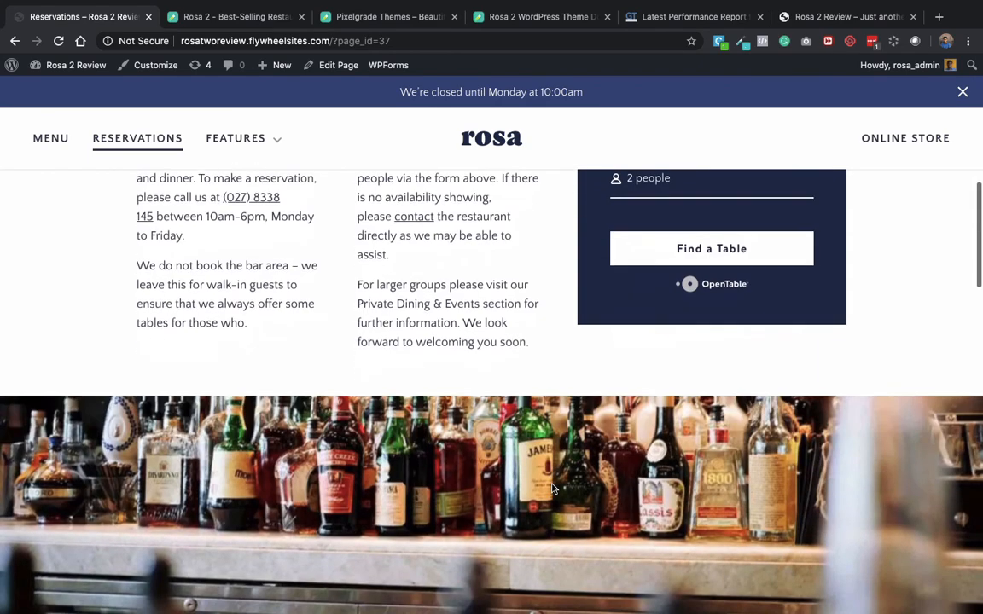
scroll(553, 489, down, 10)
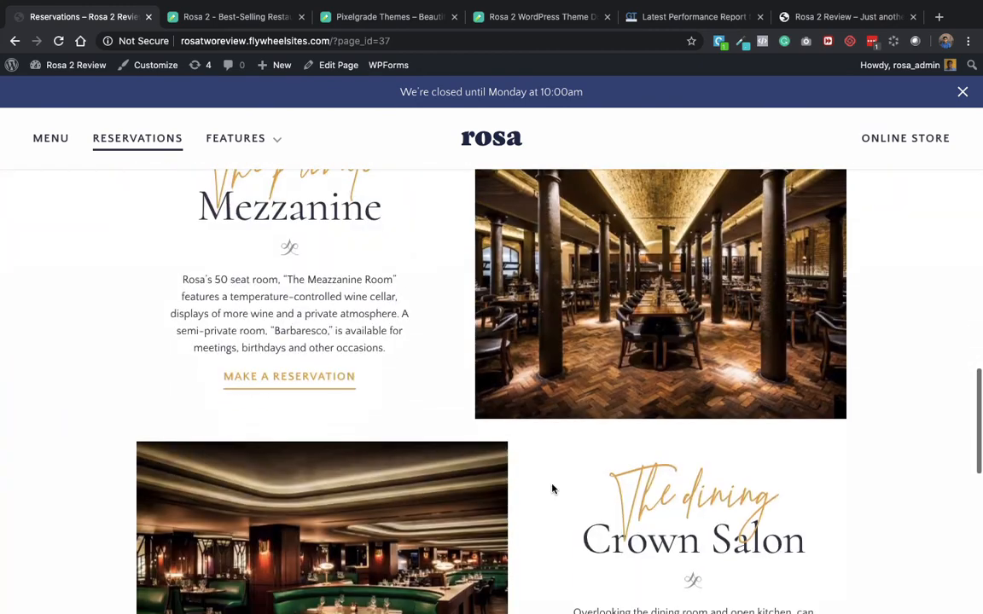
scroll(553, 490, down, 5)
scroll(553, 489, up, 20)
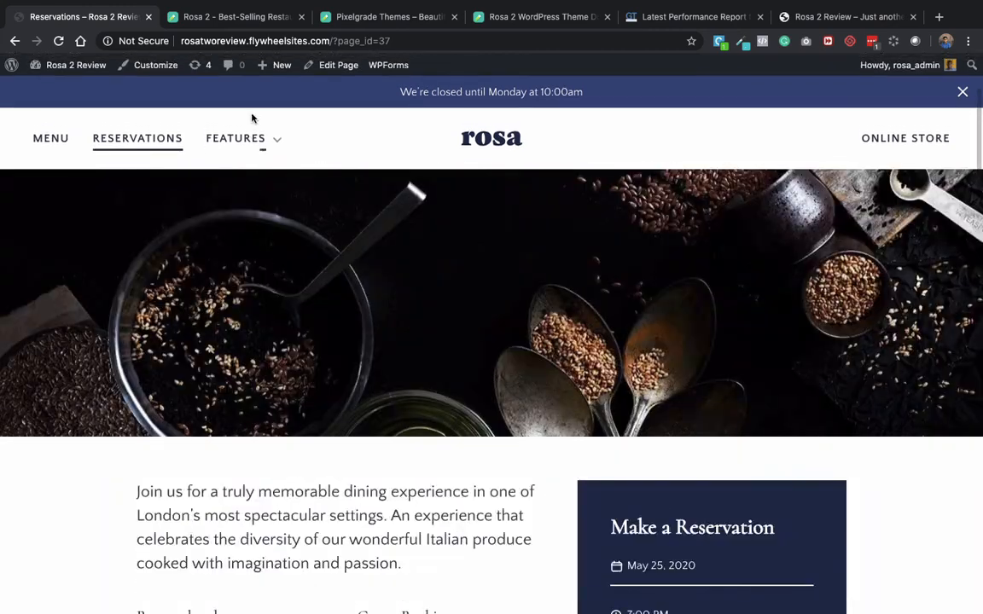
Open the Blog / News page and review its post listing down to the footer.
mouse_move(242, 137)
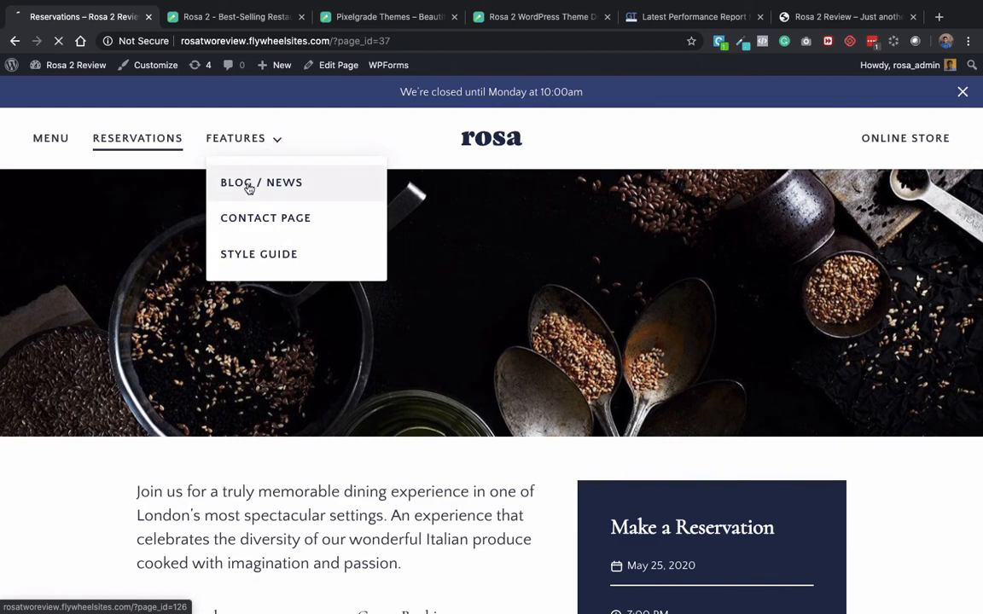
click(248, 189)
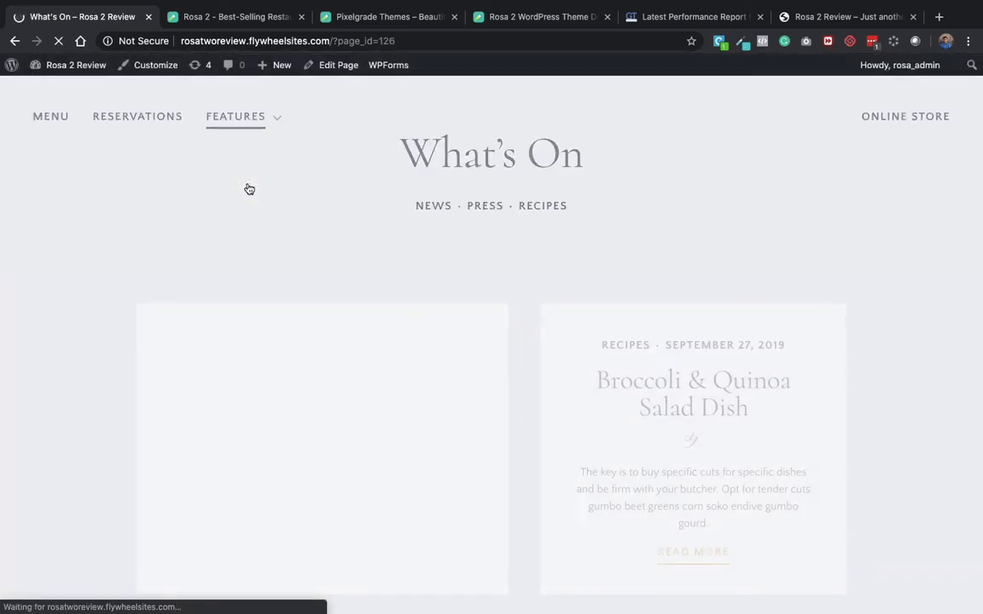
scroll(459, 330, down, 3)
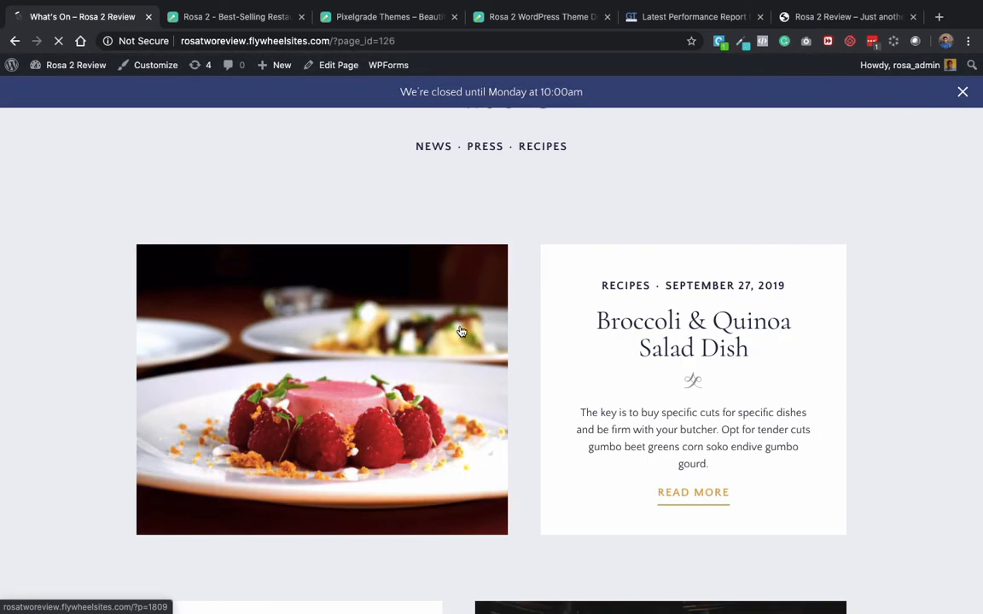
scroll(734, 341, down, 2)
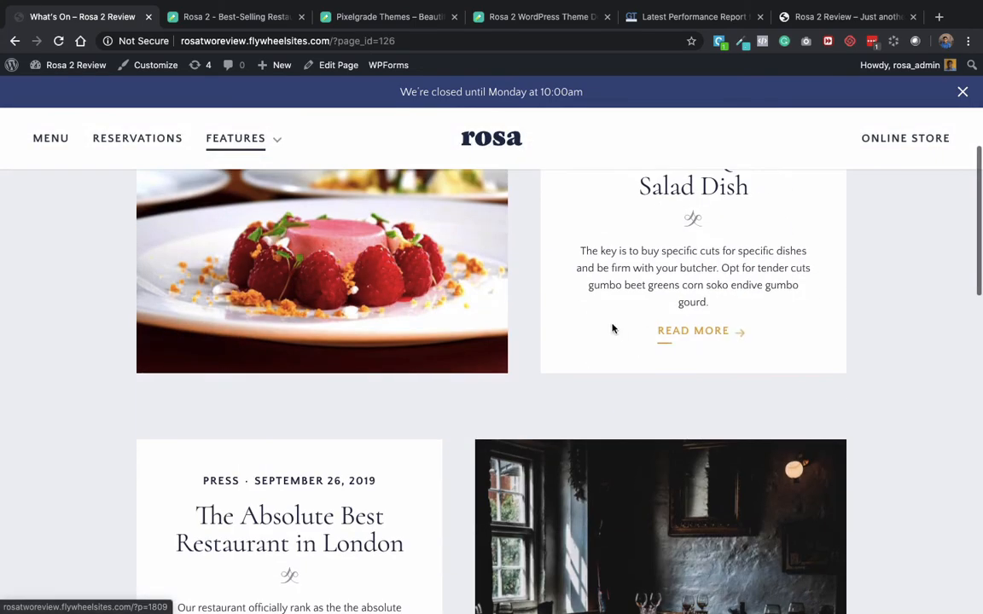
scroll(731, 273, up, 1)
scroll(12, 337, up, 2)
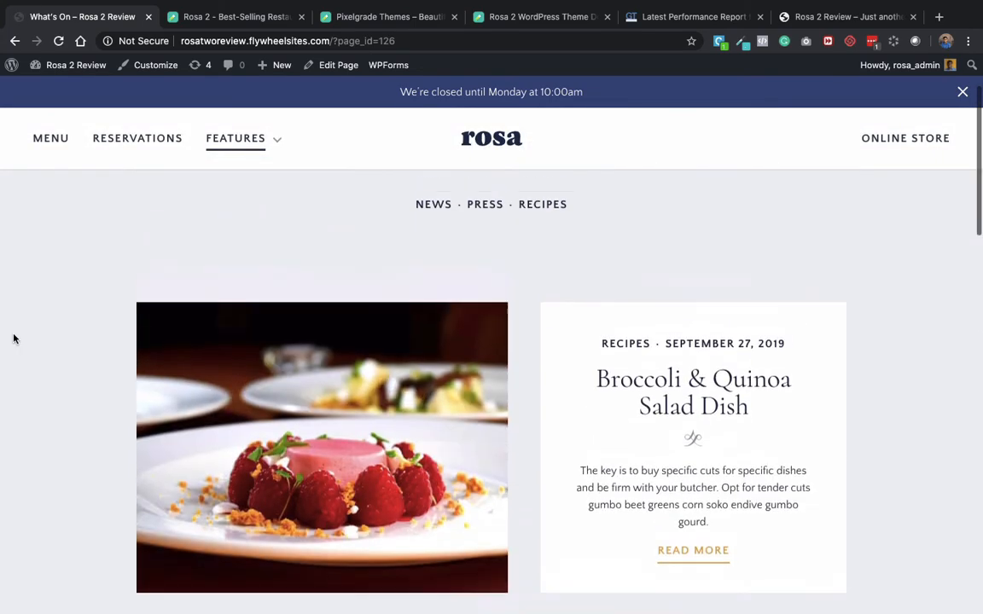
scroll(13, 337, down, 8)
scroll(13, 339, down, 7)
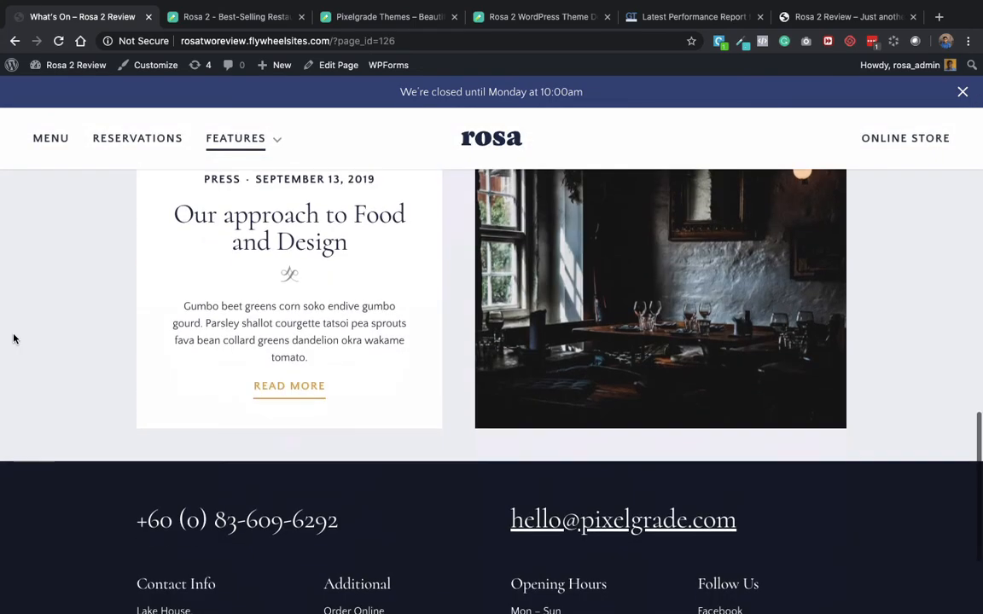
scroll(13, 338, up, 11)
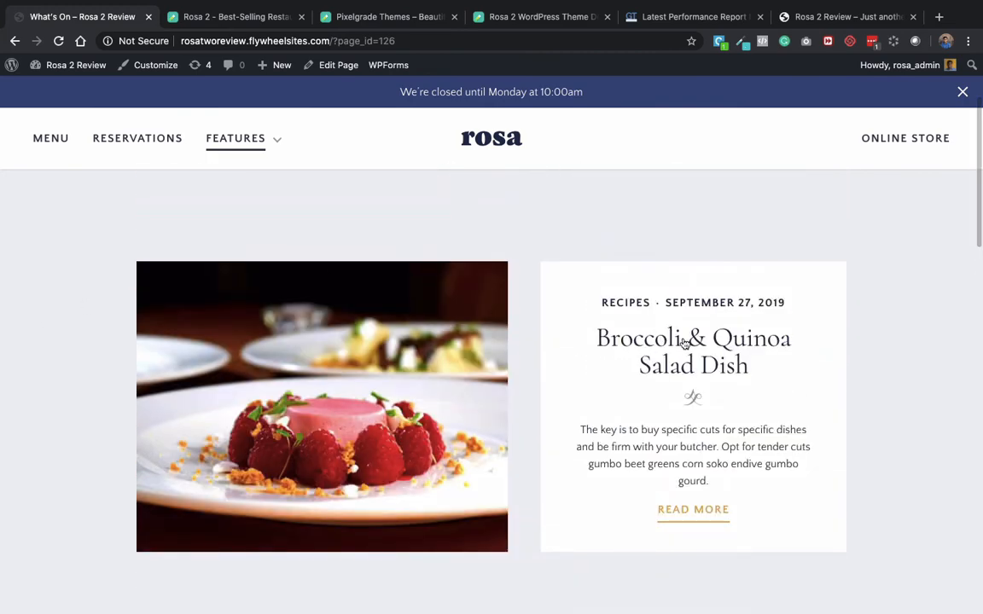
Open the Broccoli & Quinoa Salad Dish post, look through its full layout, and return to the site's home page.
click(684, 342)
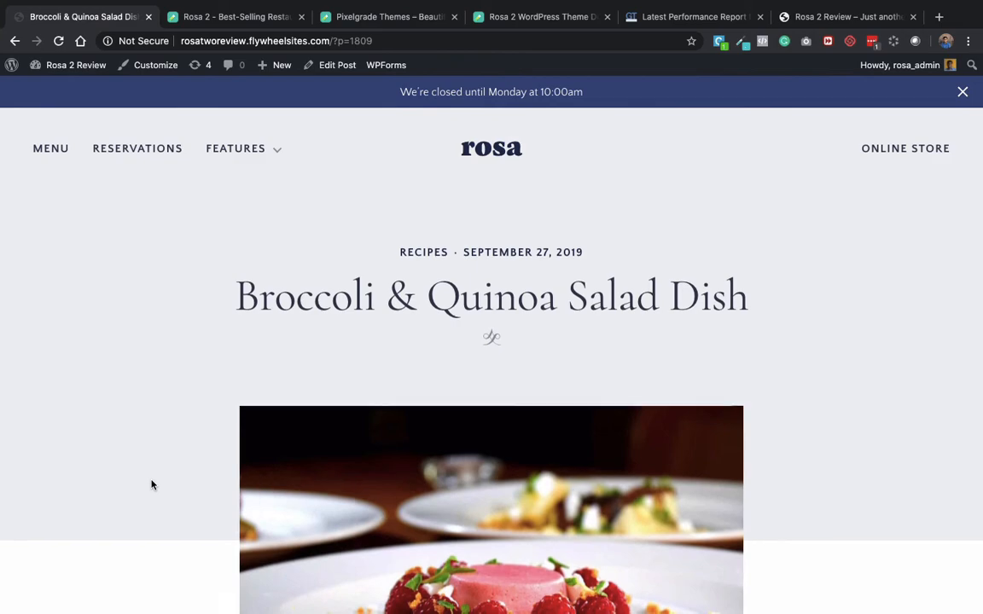
scroll(152, 485, down, 8)
scroll(152, 484, down, 4)
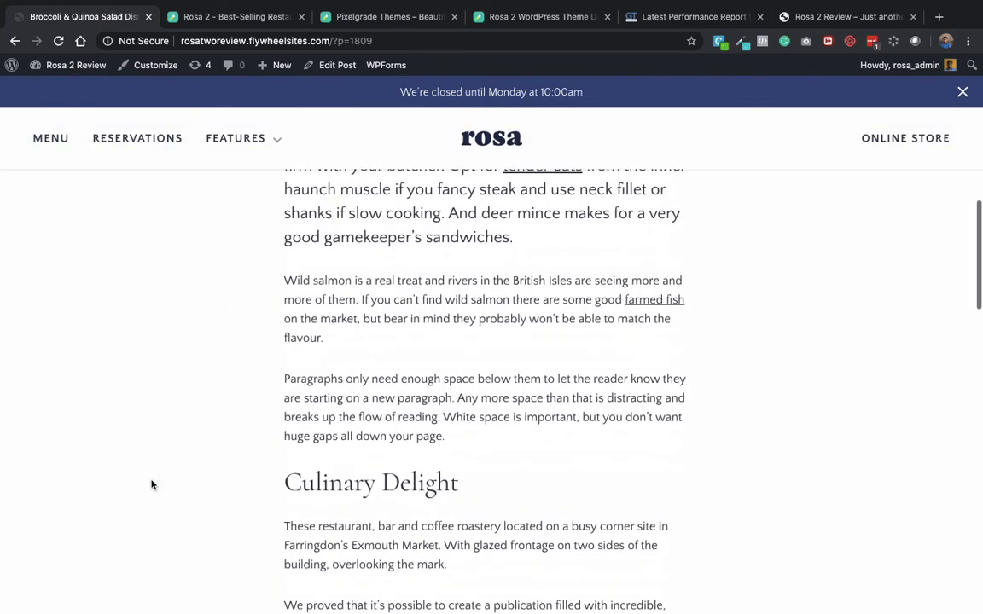
scroll(152, 484, down, 11)
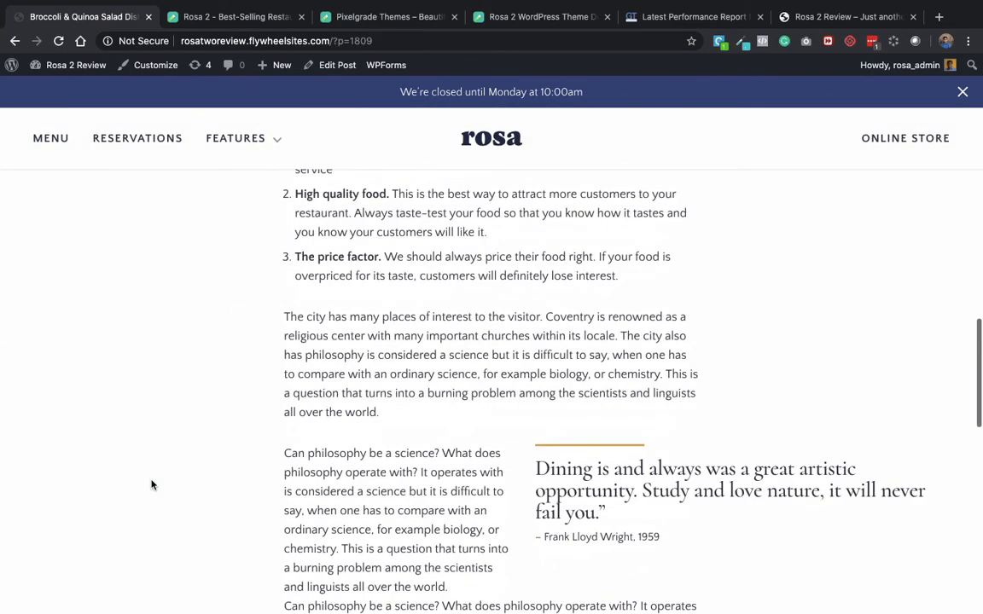
scroll(152, 484, down, 3)
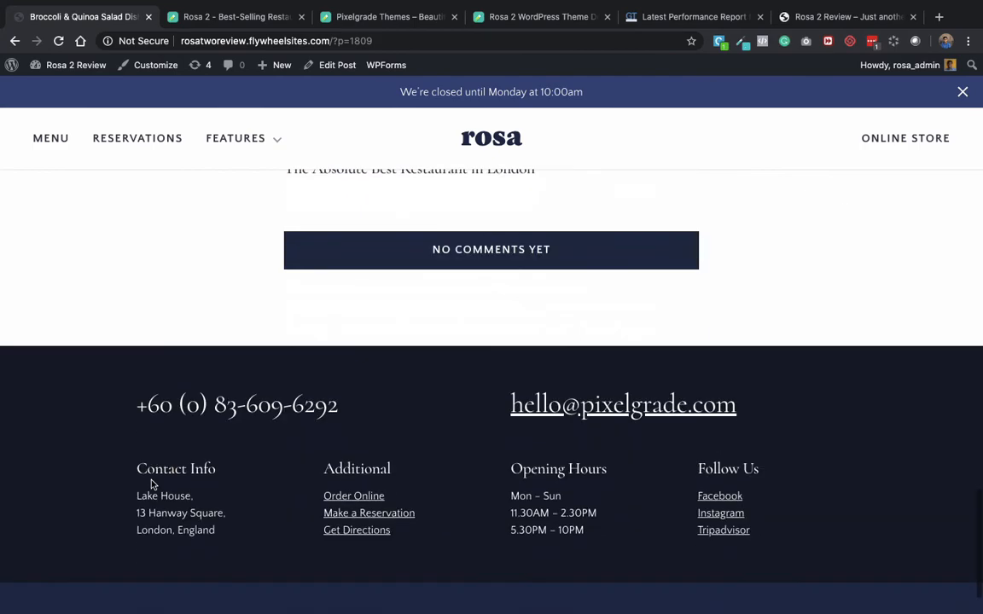
scroll(152, 484, up, 9)
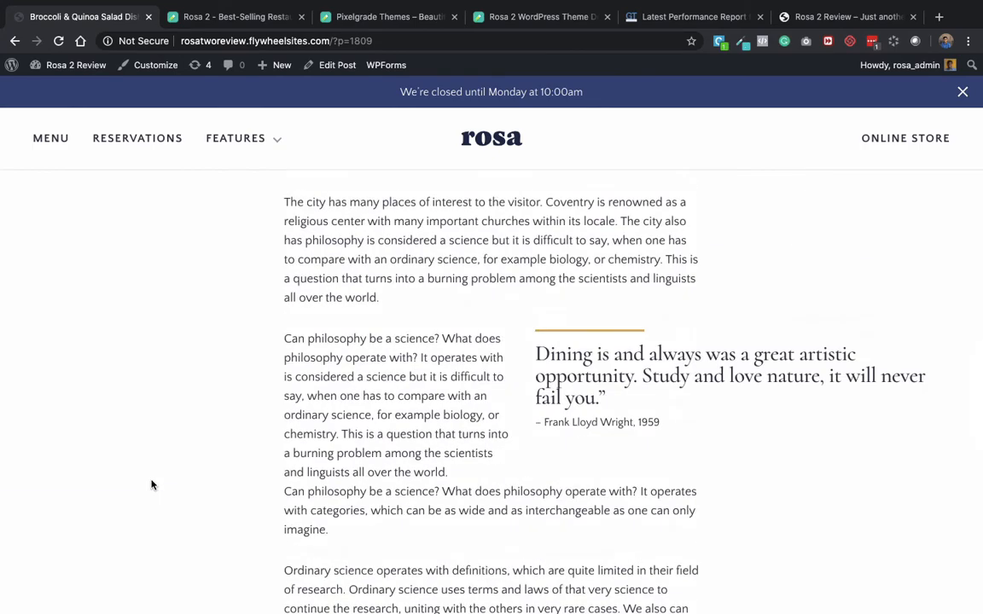
scroll(151, 485, up, 10)
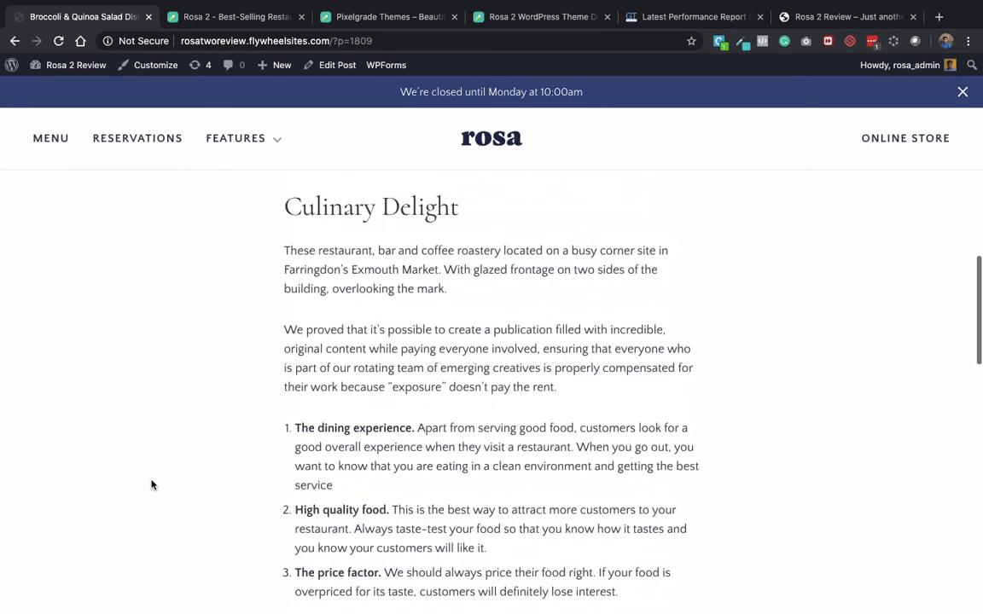
scroll(151, 485, up, 15)
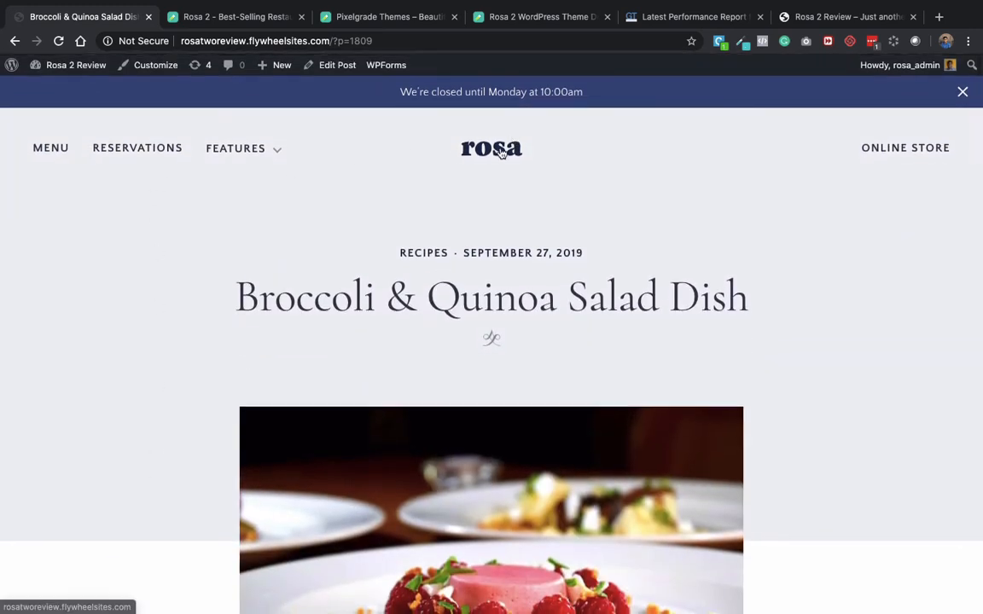
click(453, 138)
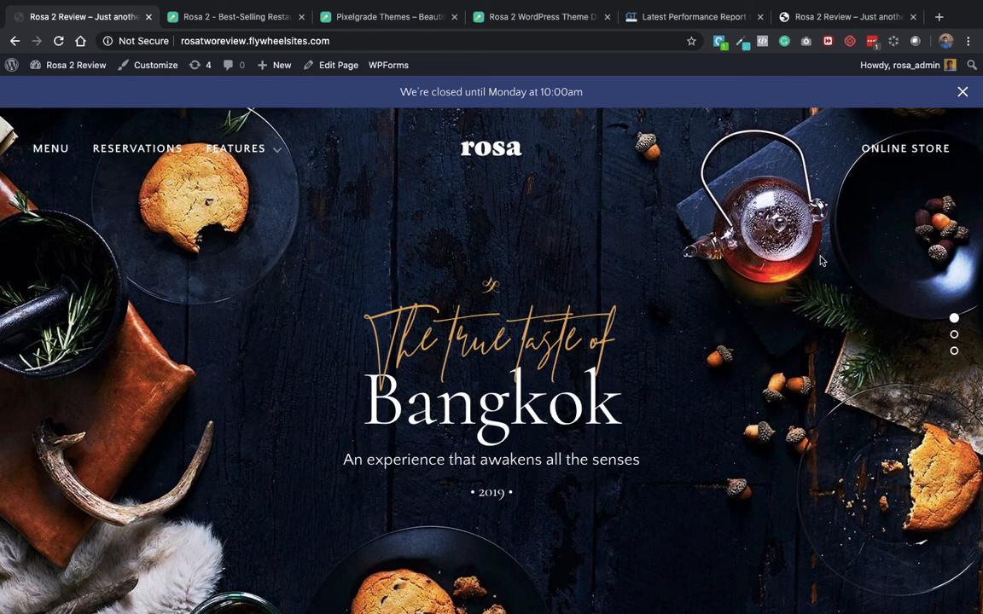
Switch to the GTmetrix report for the demo site and examine its performance scores, page details and recommendations.
click(674, 15)
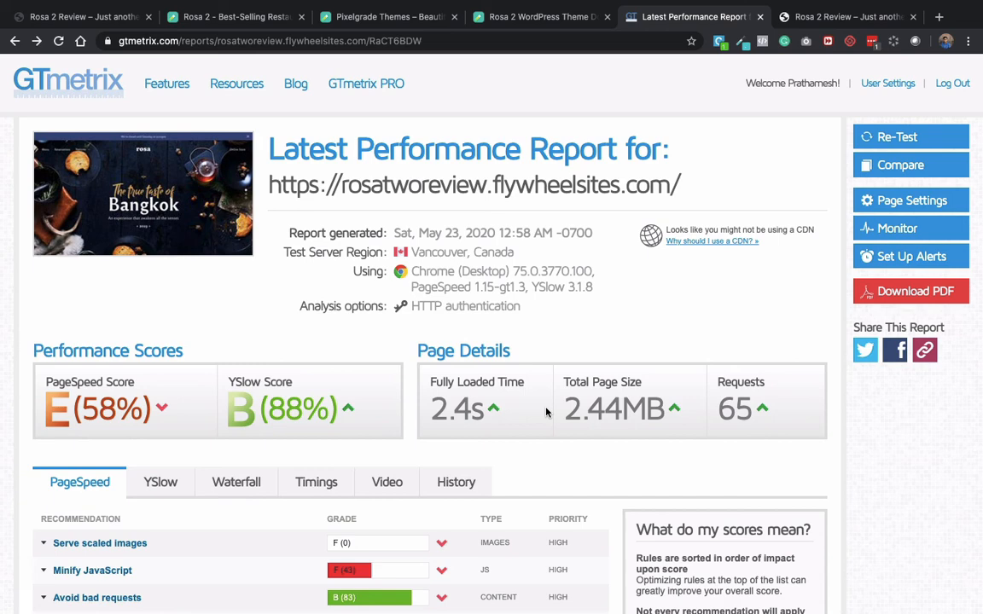
scroll(547, 413, down, 2)
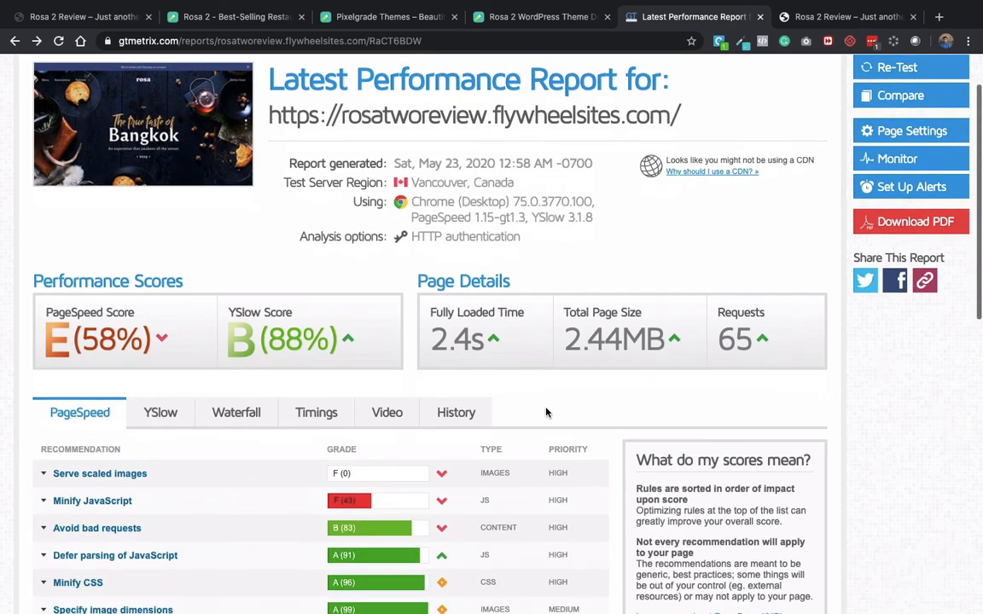
scroll(546, 412, up, 2)
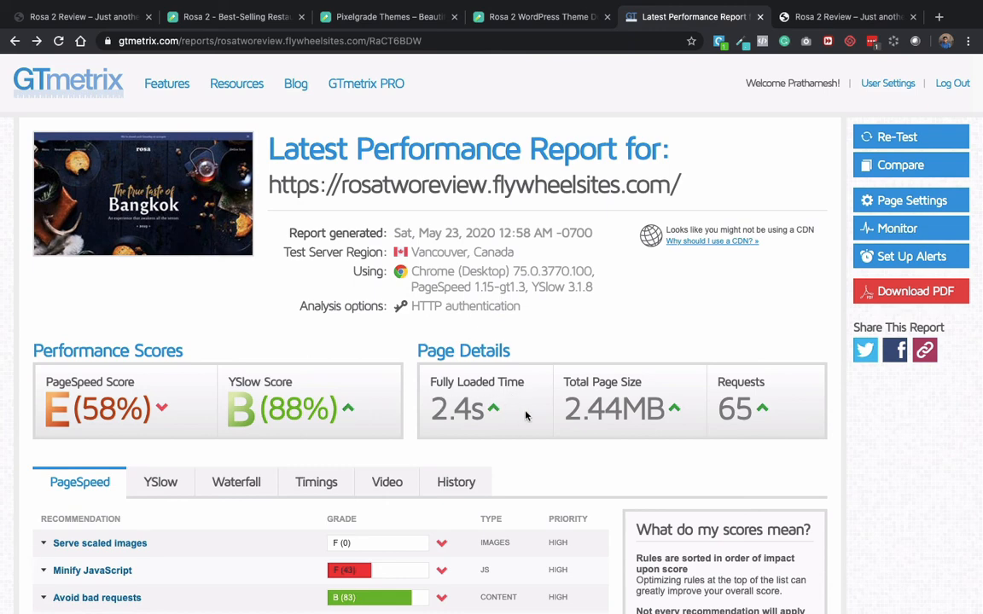
scroll(526, 415, down, 6)
scroll(647, 376, up, 6)
Switch to the Rosa 2 documentation page and look through its help topics, from Getting Started to FAQ and Guides and Resources.
click(388, 17)
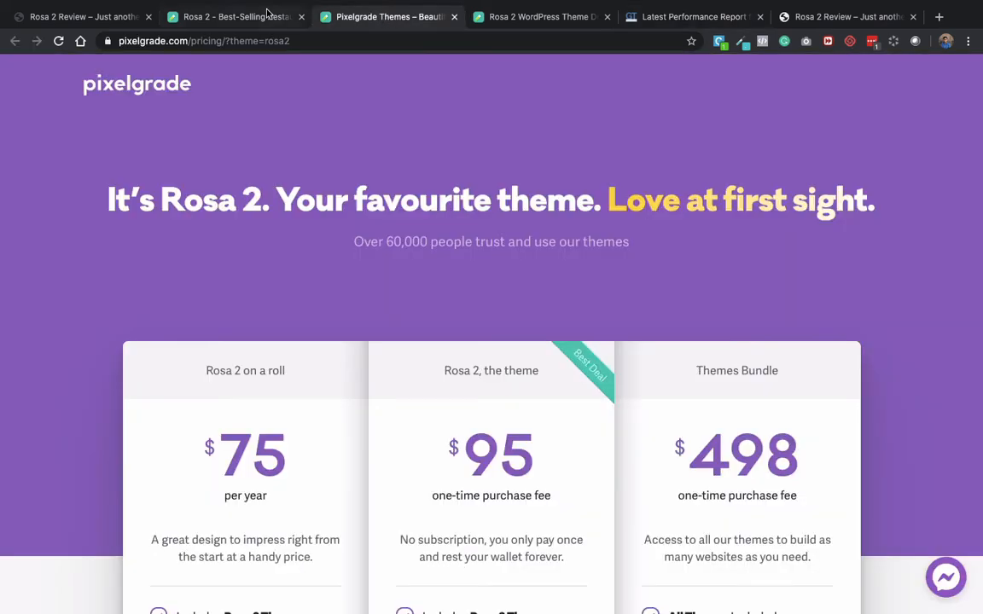
click(543, 19)
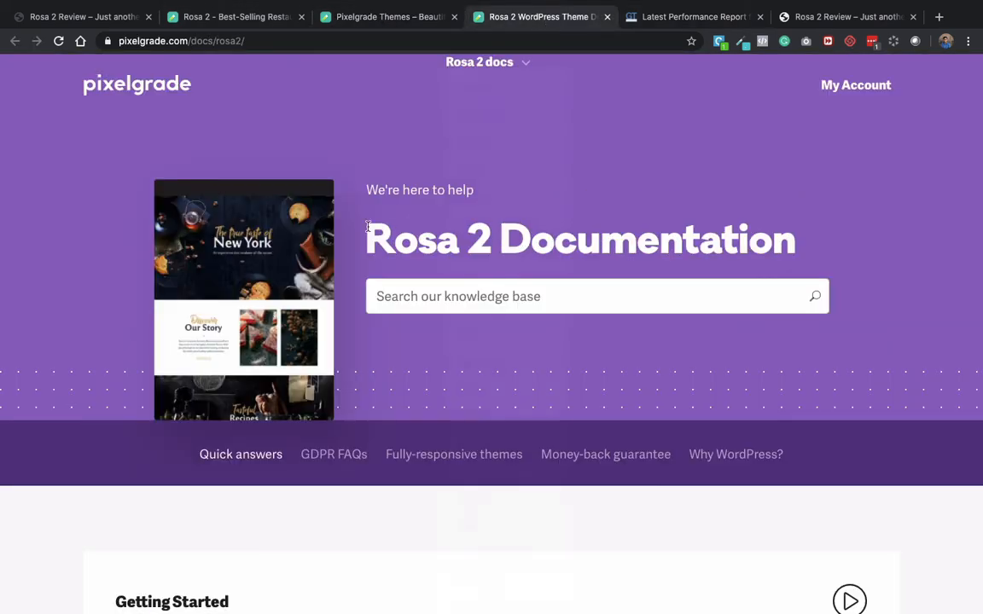
scroll(546, 196, up, 1)
scroll(546, 199, down, 5)
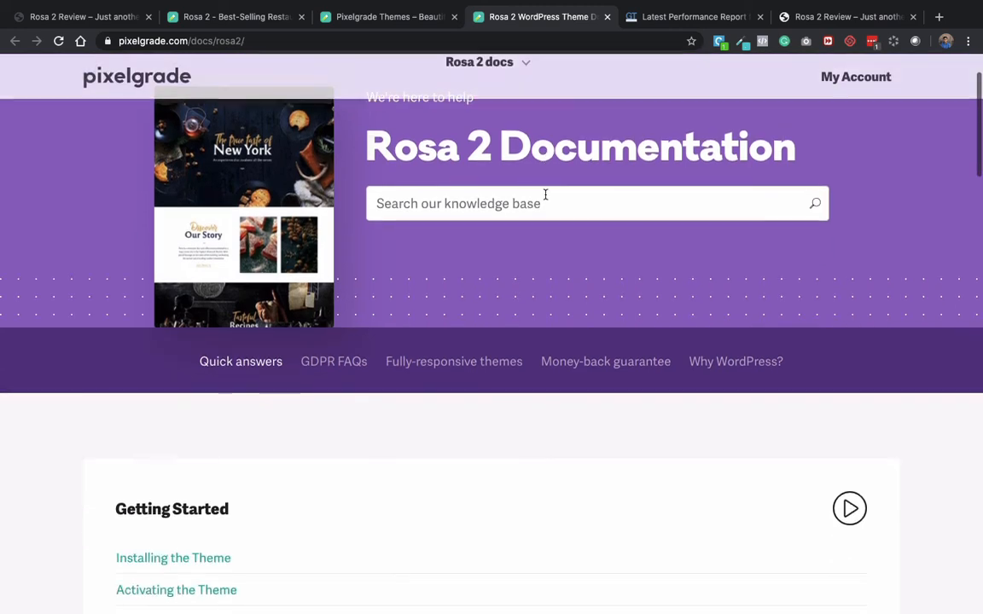
scroll(546, 199, down, 6)
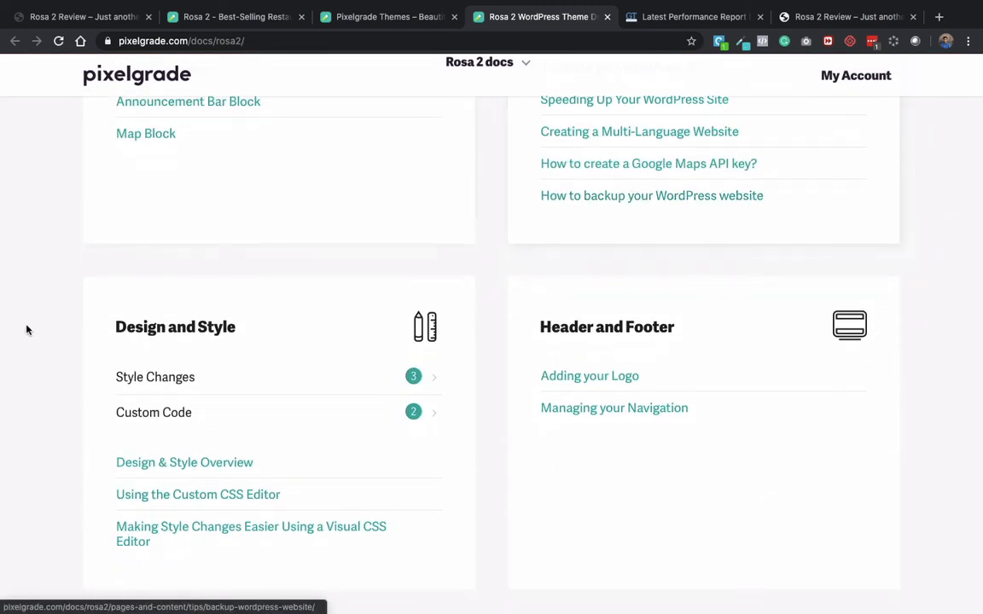
scroll(22, 331, down, 3)
scroll(22, 331, down, 7)
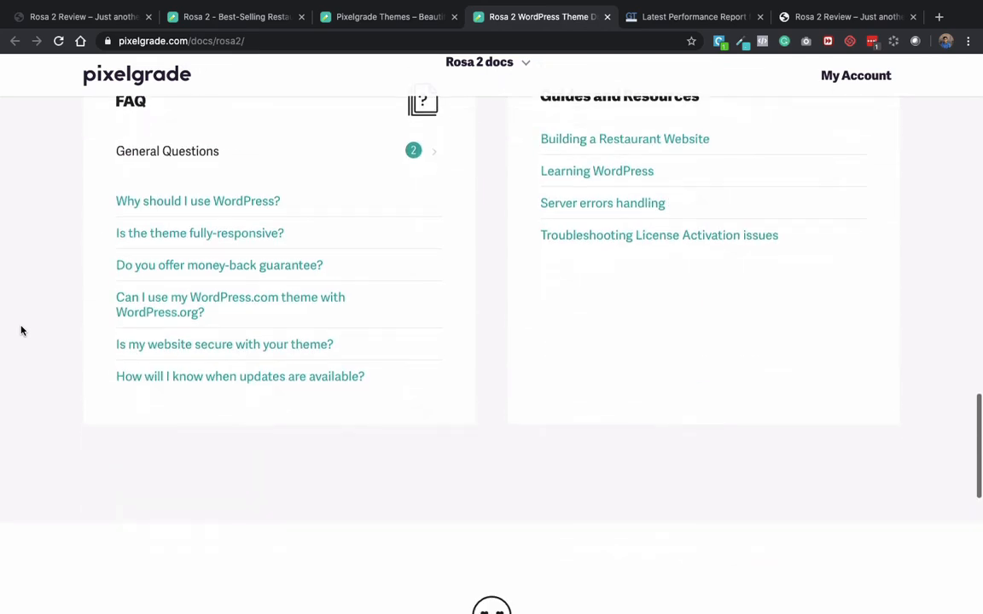
scroll(22, 331, up, 4)
scroll(22, 331, up, 10)
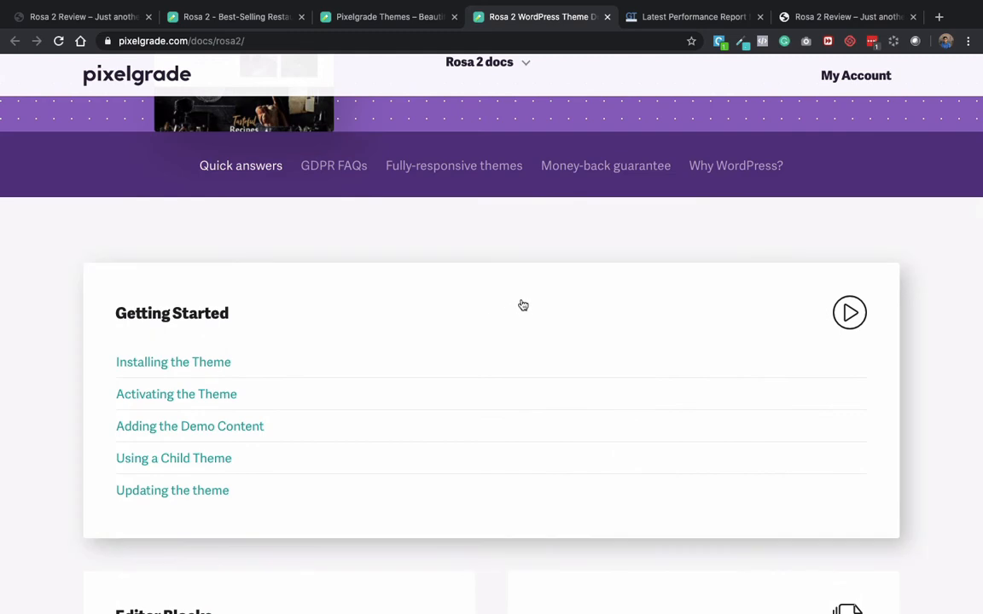
scroll(522, 412, down, 10)
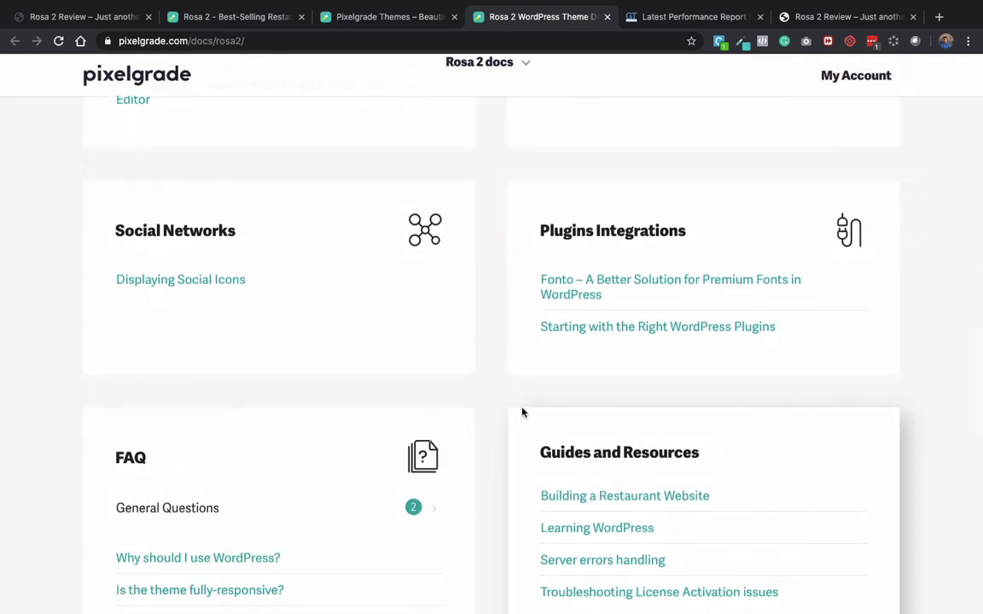
scroll(522, 410, down, 3)
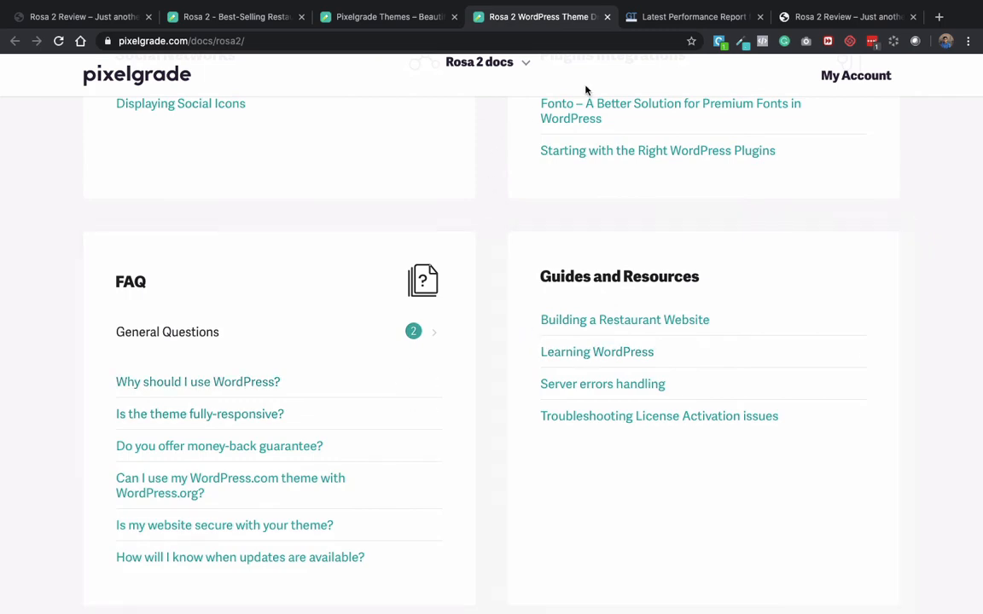
Look back over the Rosa 2 documentation topics from FAQ up to the knowledge base search at the page's start.
scroll(555, 202, up, 3)
scroll(555, 202, down, 2)
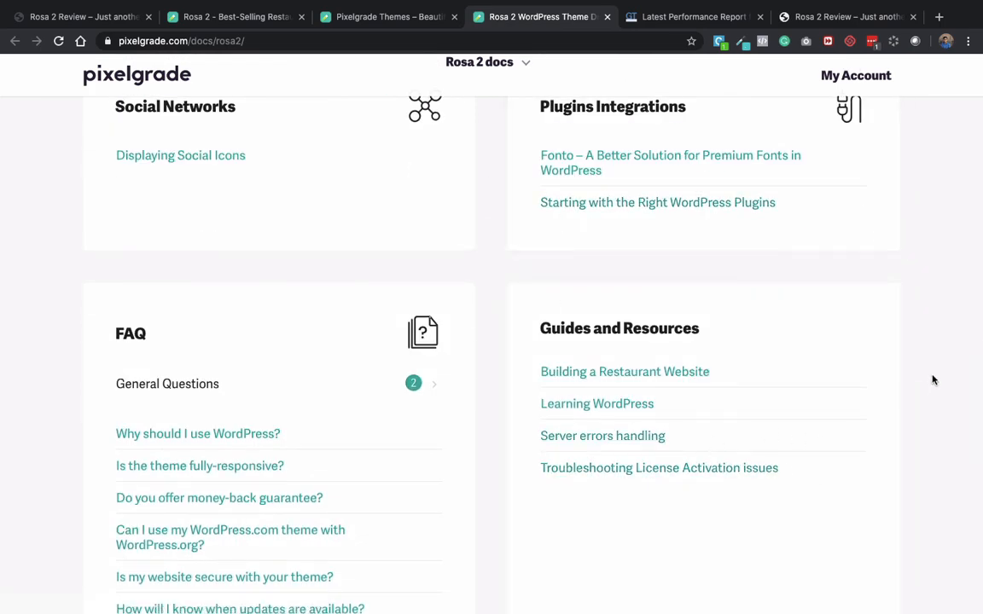
scroll(933, 379, up, 5)
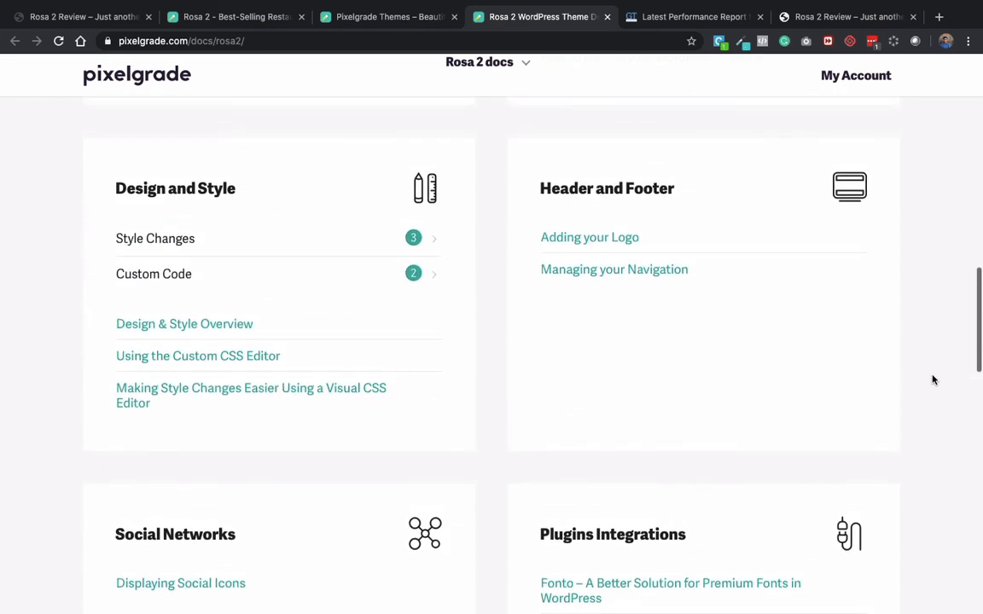
scroll(934, 379, up, 7)
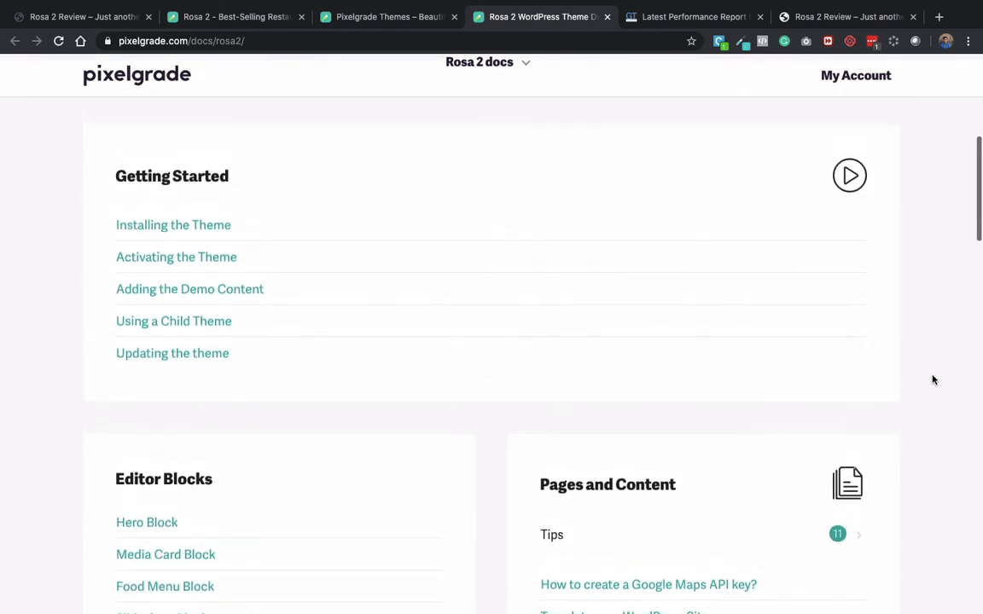
scroll(933, 380, up, 5)
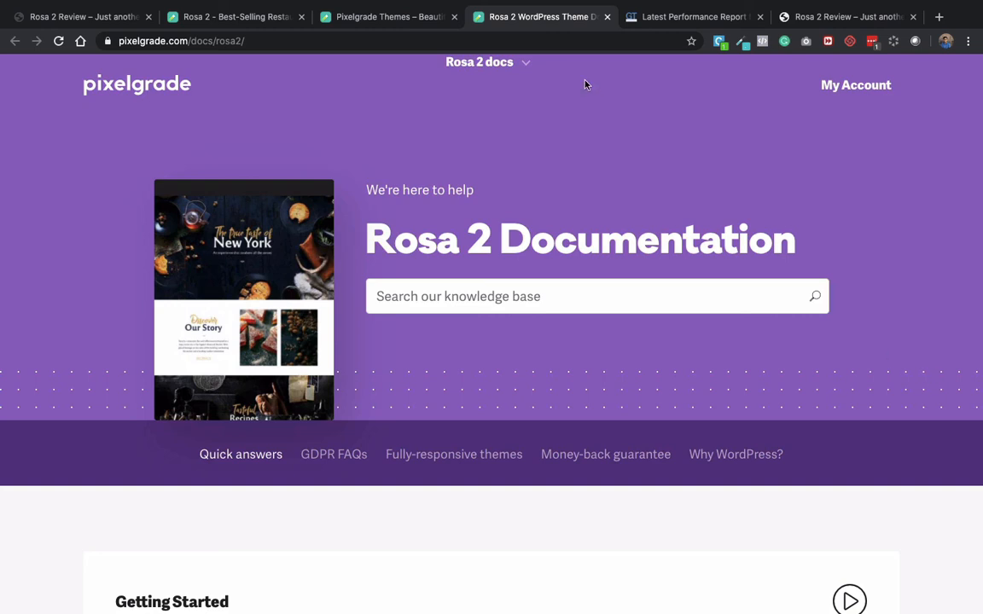
Switch to the Pixelgrade pricing page for Rosa 2 and compare the three plans' prices, included features and WooCommerce add-ons.
click(384, 16)
scroll(83, 351, down, 2)
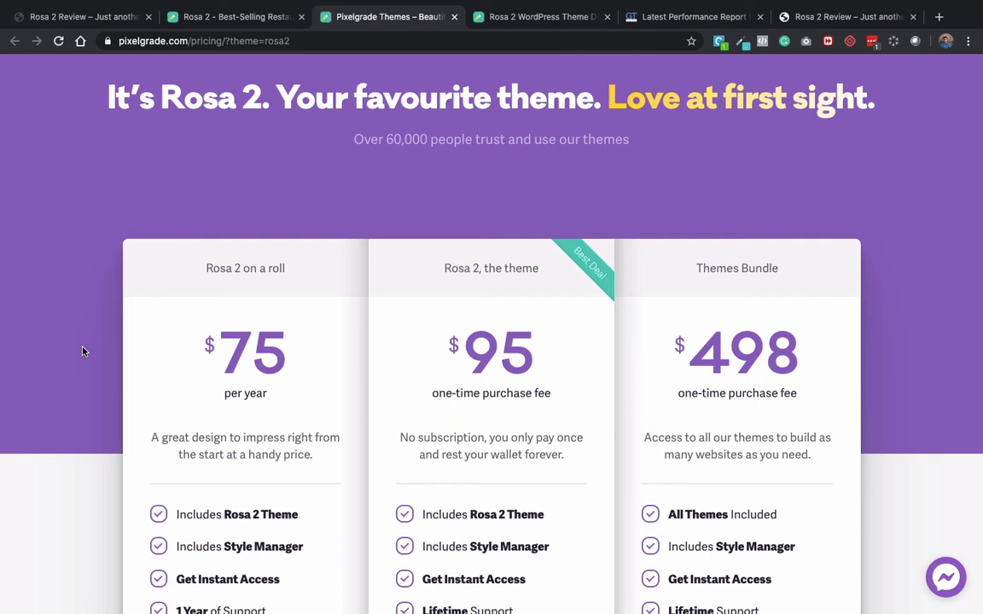
scroll(83, 351, down, 2)
scroll(83, 351, down, 1)
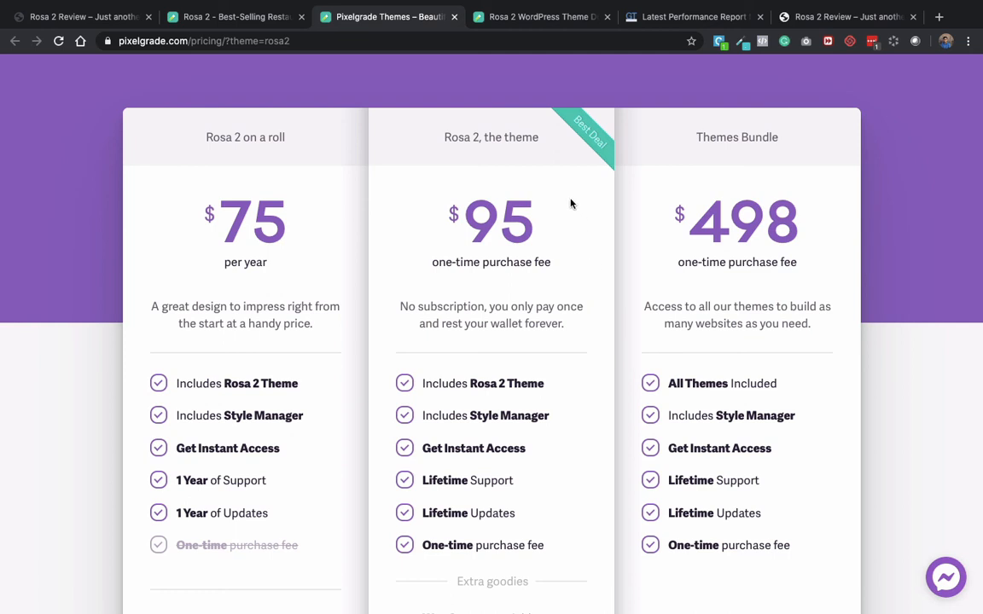
scroll(570, 203, down, 2)
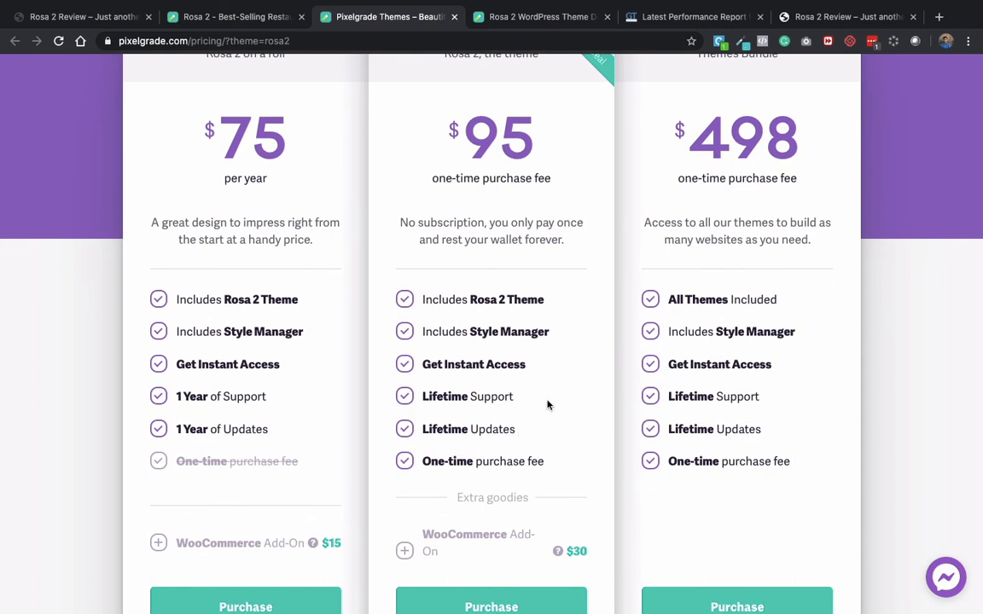
scroll(548, 405, down, 2)
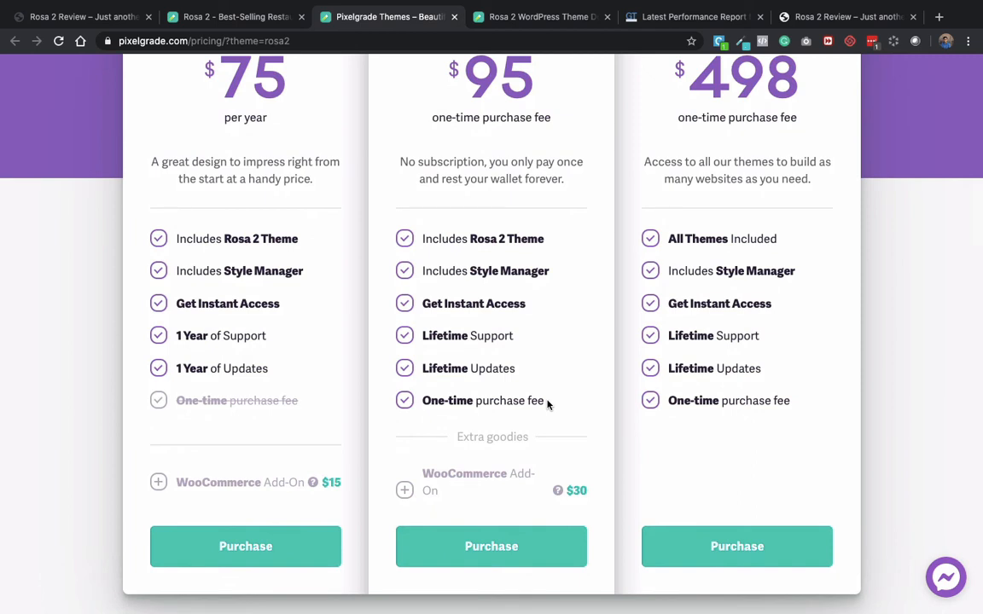
mouse_move(469, 502)
scroll(607, 470, up, 5)
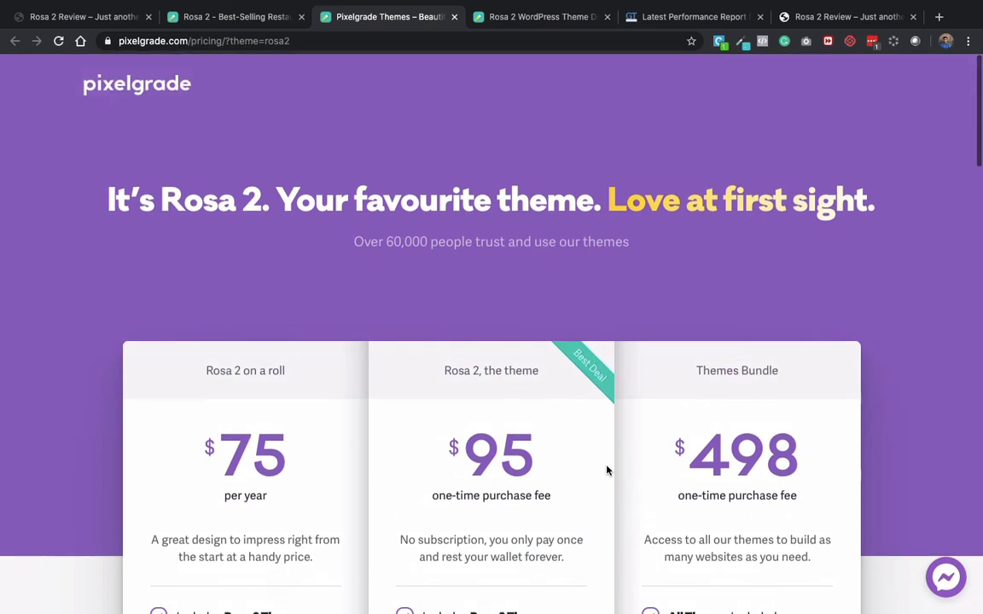